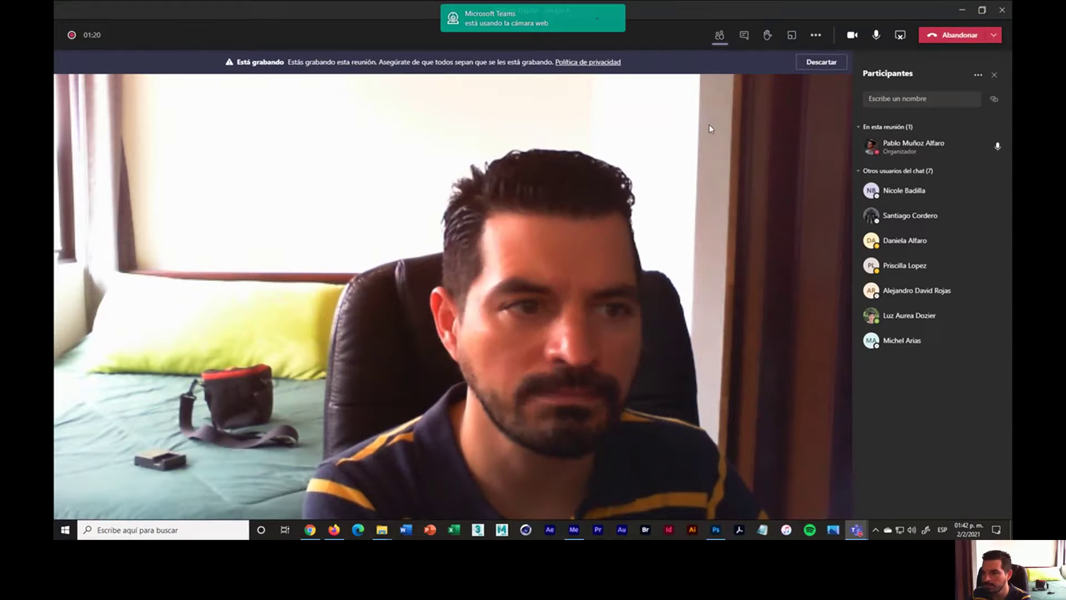
# Dismiss the meeting's recording notice, minimise the call, and switch to Photoshop with the Pinceles Estrellas 2.psd artwork
pyautogui.click(821, 62)
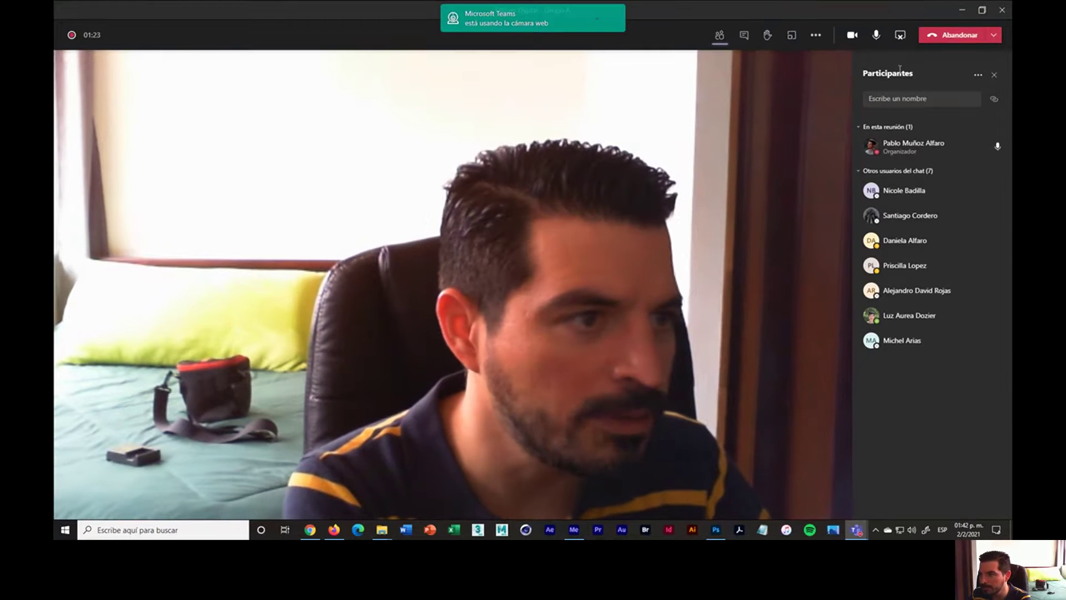
pyautogui.click(960, 11)
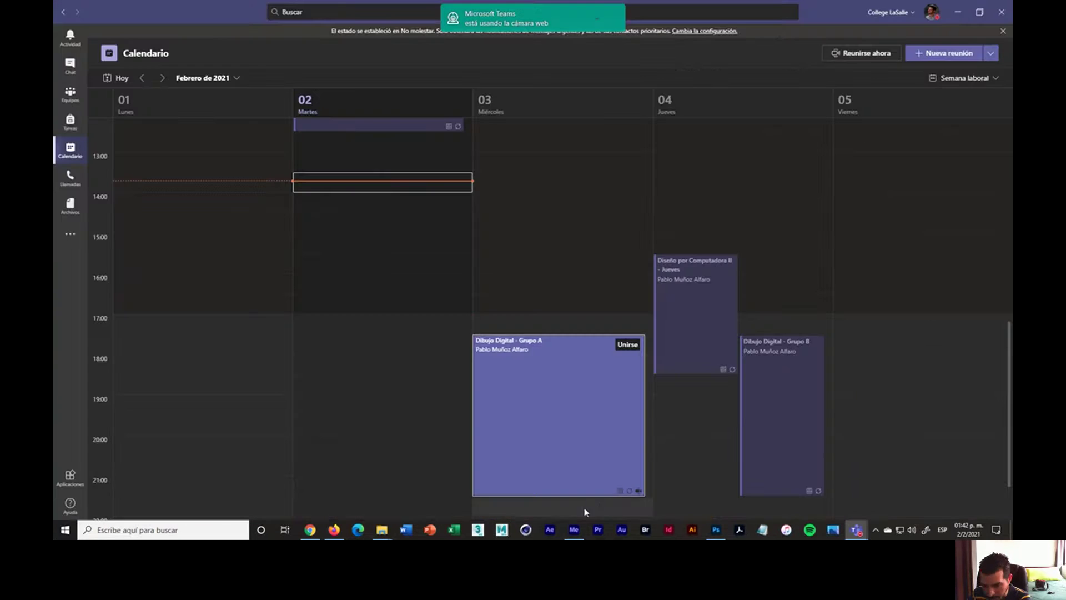
pyautogui.click(715, 529)
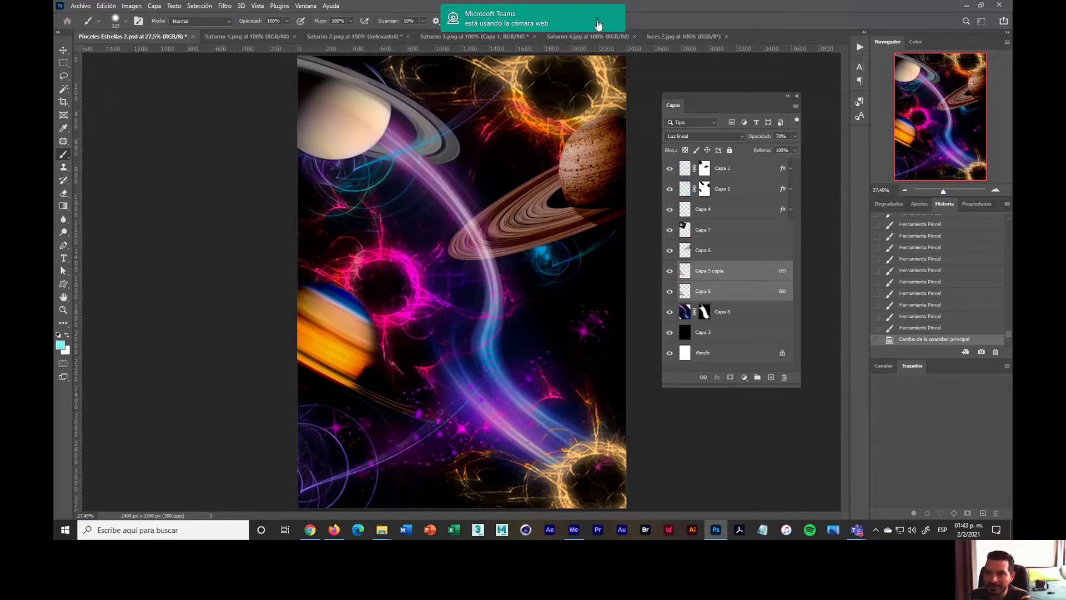
pyautogui.rightClick(598, 25)
pyautogui.click(461, 36)
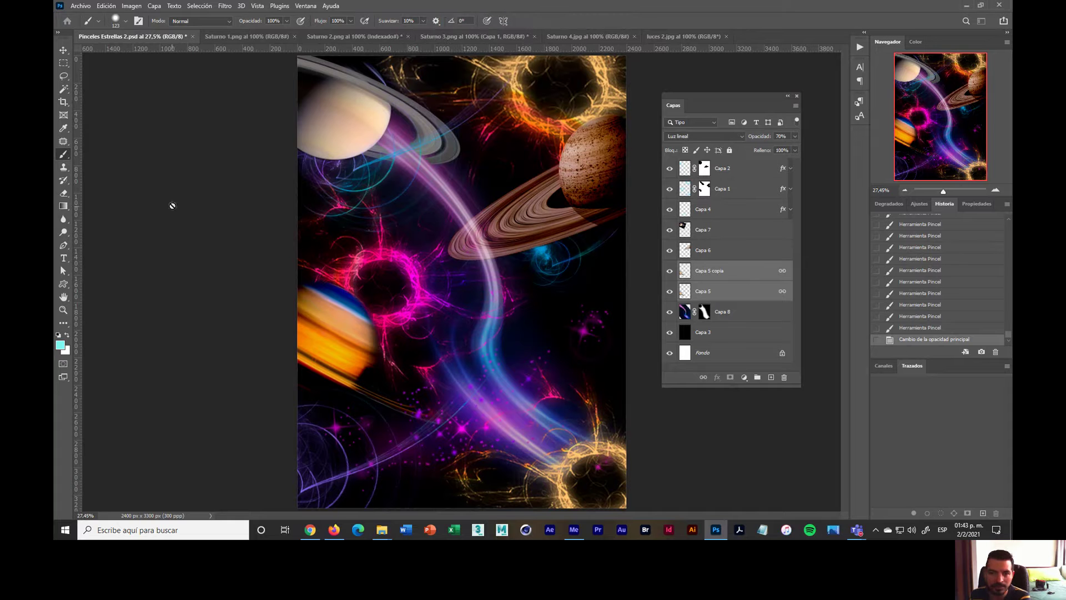
pyautogui.click(198, 176)
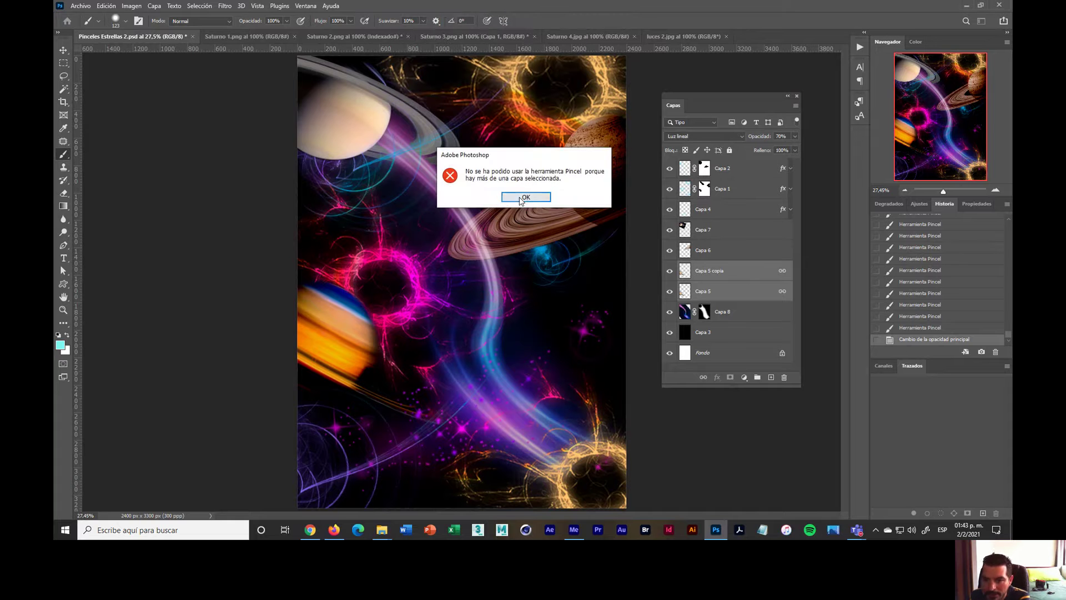
pyautogui.click(522, 198)
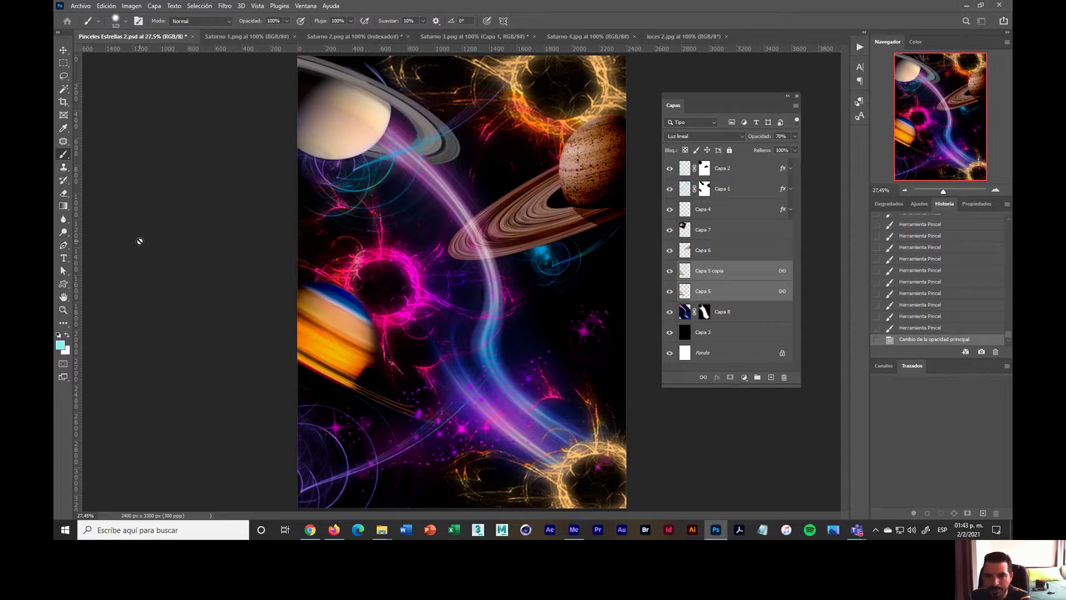
pyautogui.click(159, 240)
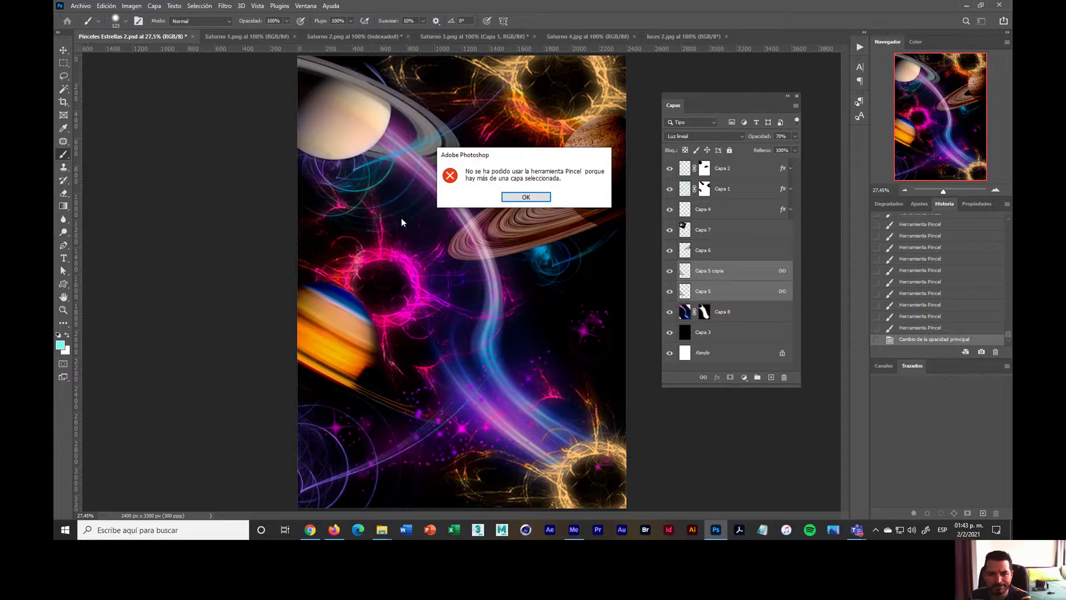
pyautogui.click(530, 196)
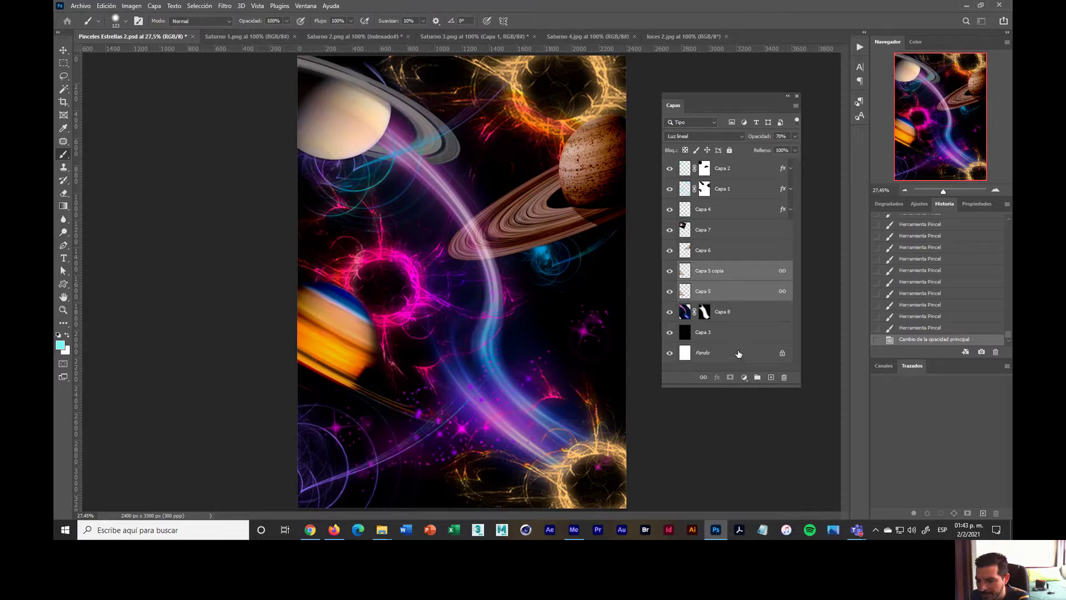
pyautogui.click(738, 353)
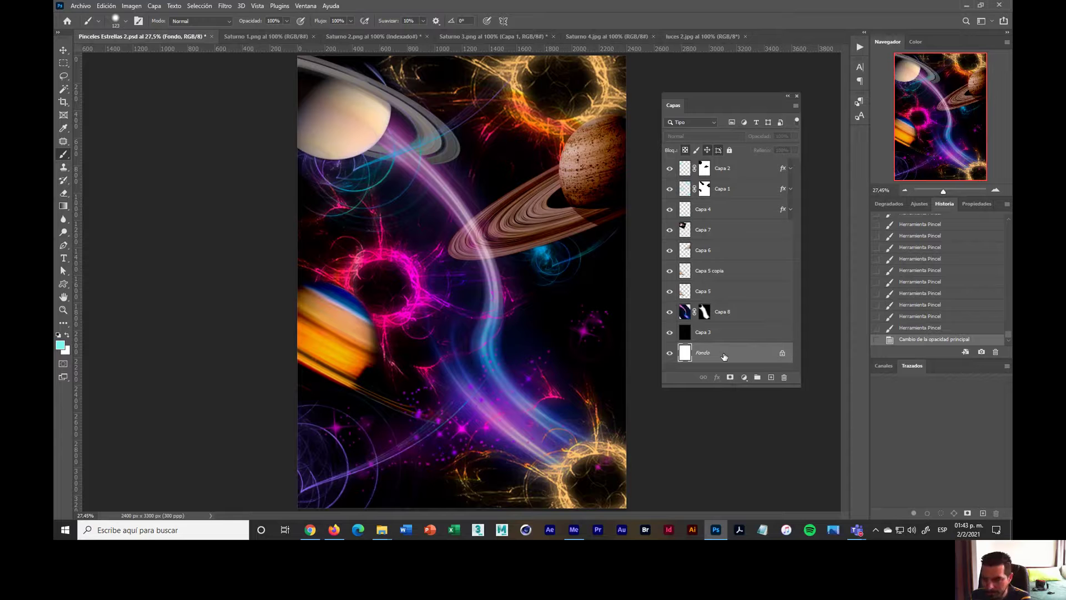
pyautogui.click(737, 331)
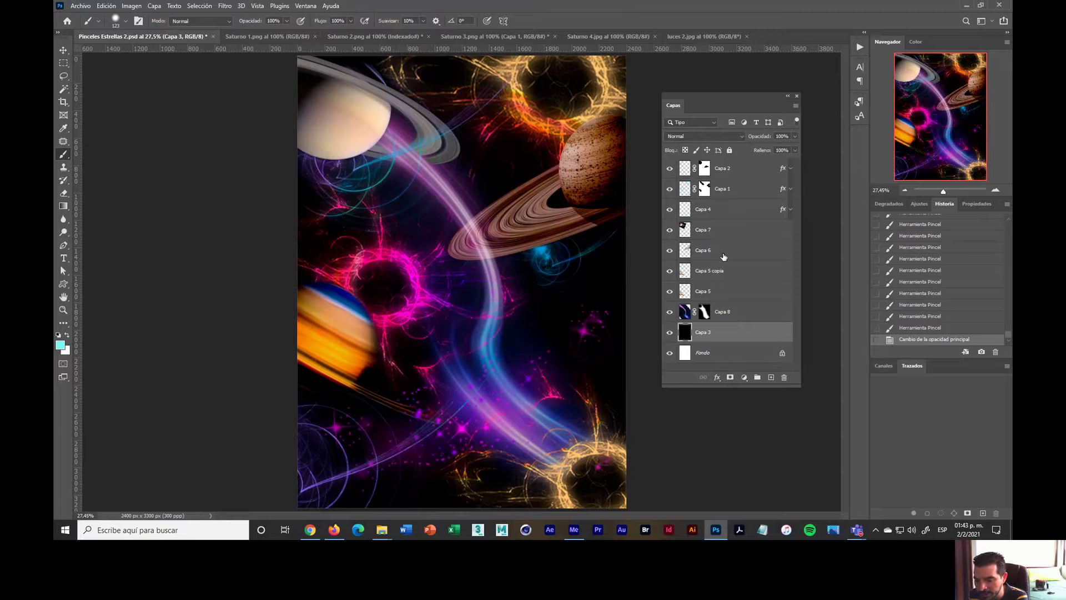
pyautogui.click(744, 172)
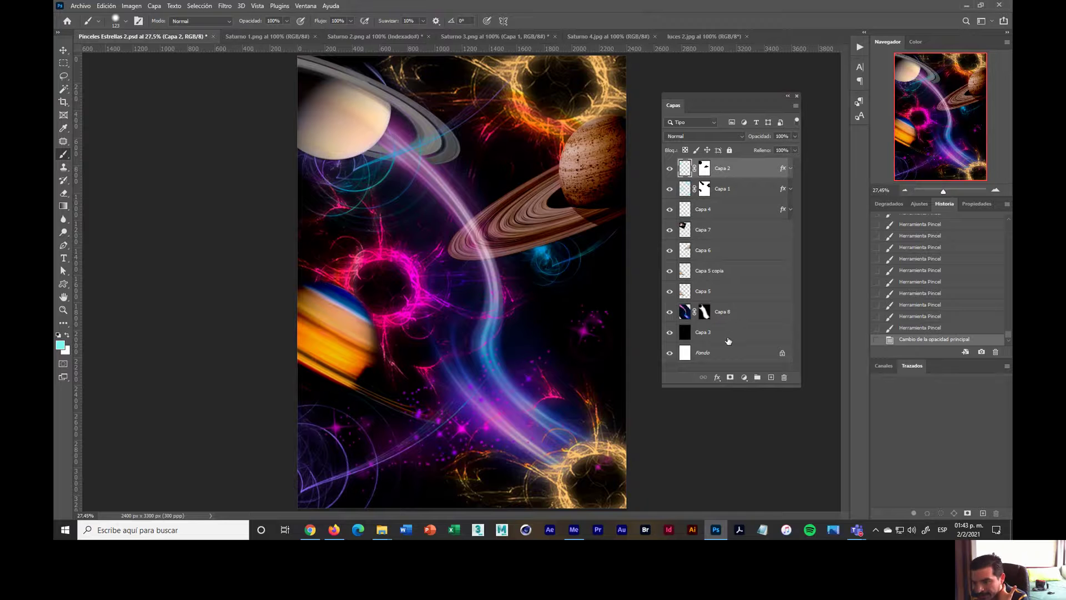
# Delete the layers Capa 8, Capa 5, Capa 5 copia, Capa 6 and Capa 7 from the space artwork
pyautogui.click(753, 313)
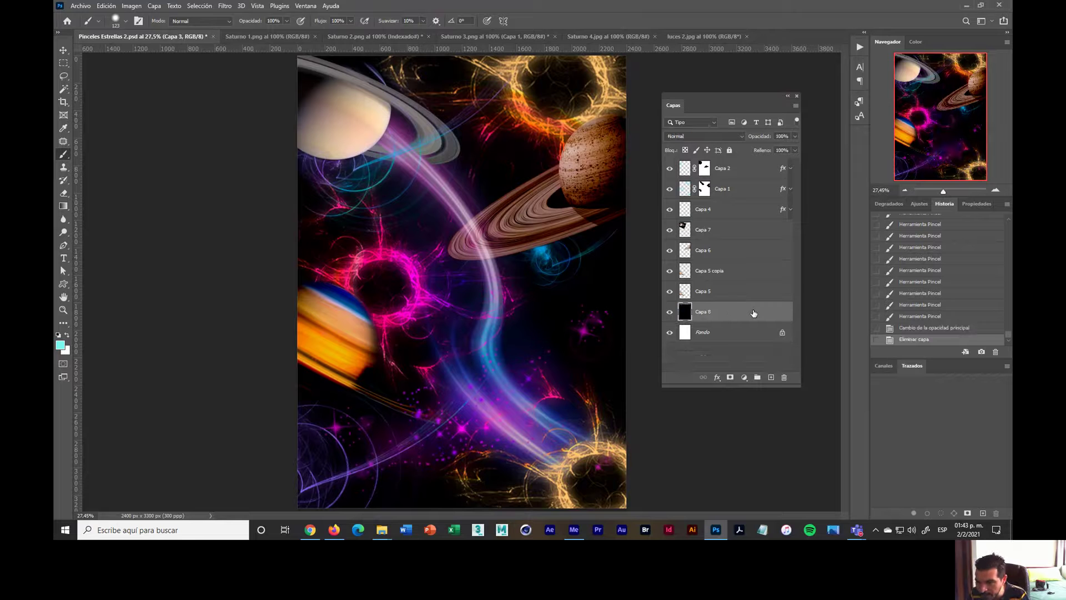
pyautogui.press('Delete')
pyautogui.click(740, 290)
pyautogui.press('Delete')
pyautogui.click(738, 271)
pyautogui.press('Delete')
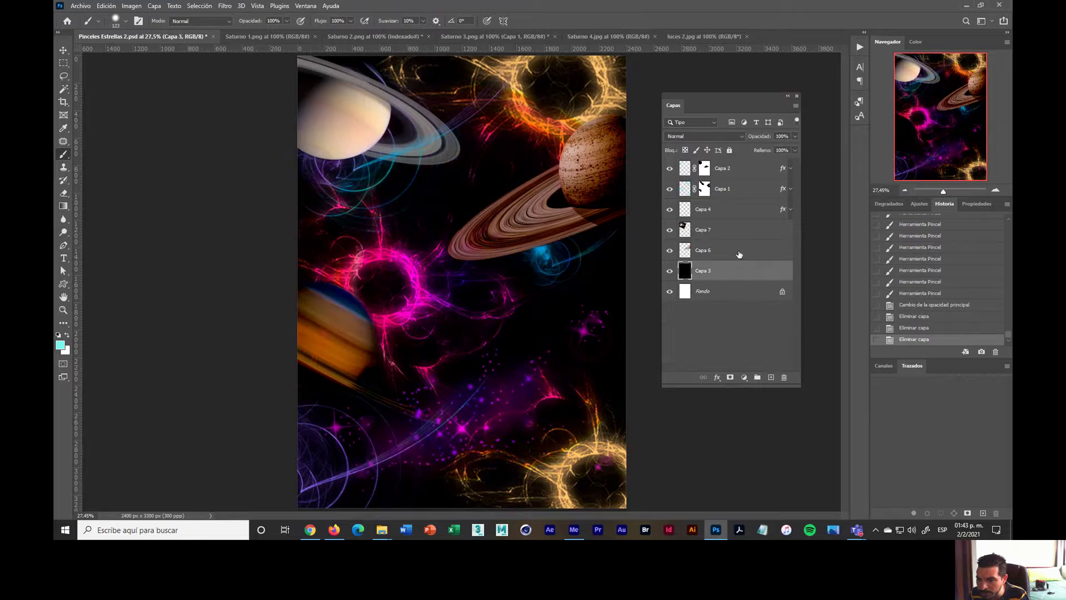
pyautogui.click(738, 249)
pyautogui.press('Delete')
pyautogui.click(738, 229)
pyautogui.press('Delete')
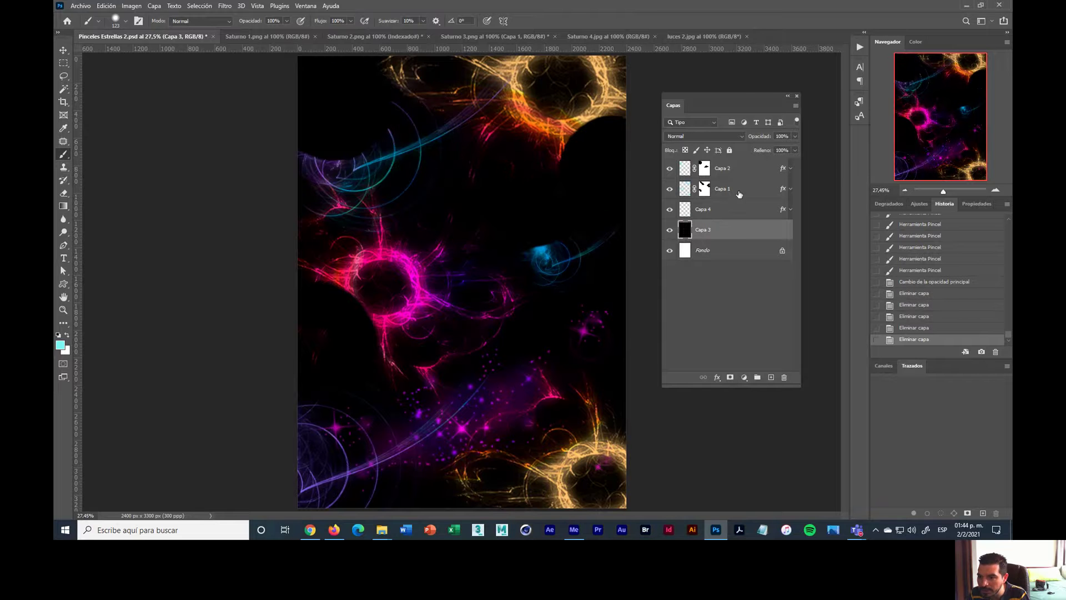
# Delete the layer masks of Capa 1 and Capa 2 without applying them, and select the black layer Capa 3
pyautogui.click(703, 188)
pyautogui.moveTo(703, 188); pyautogui.dragTo(786, 378)
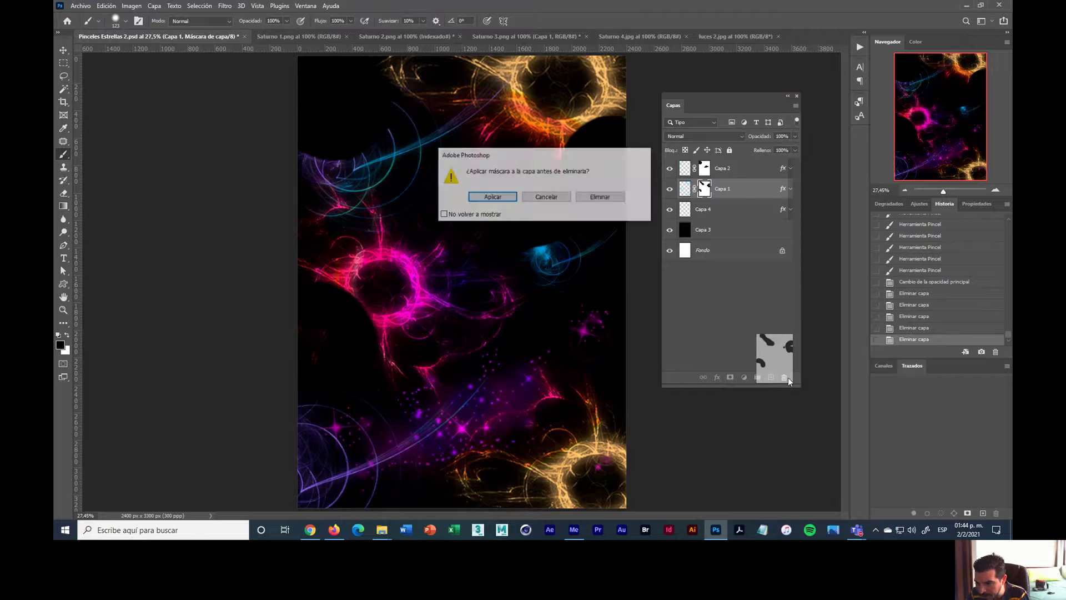
pyautogui.click(601, 198)
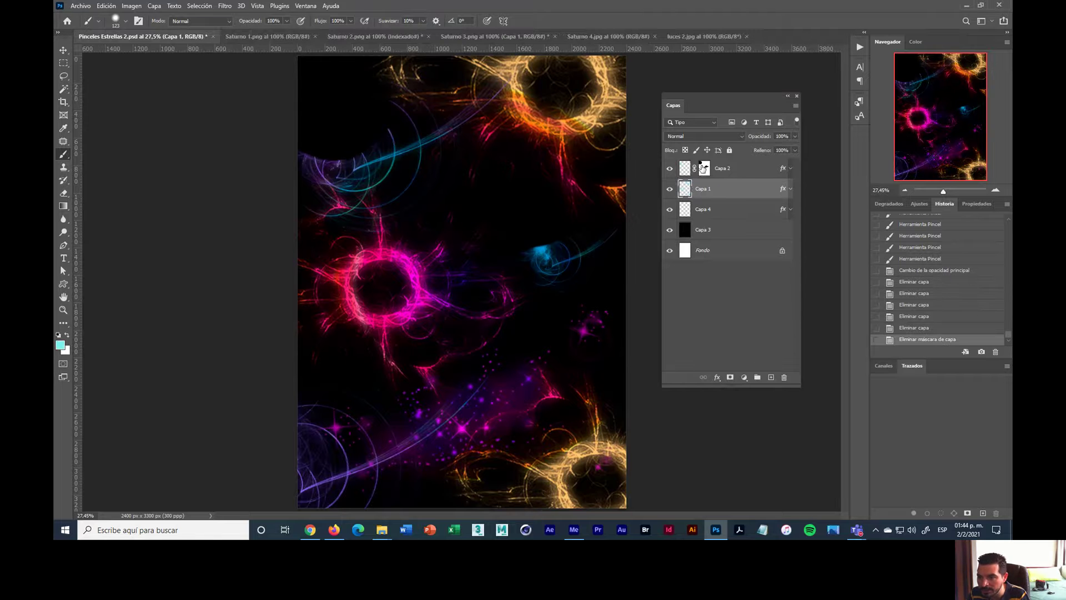
pyautogui.moveTo(704, 168); pyautogui.dragTo(787, 379)
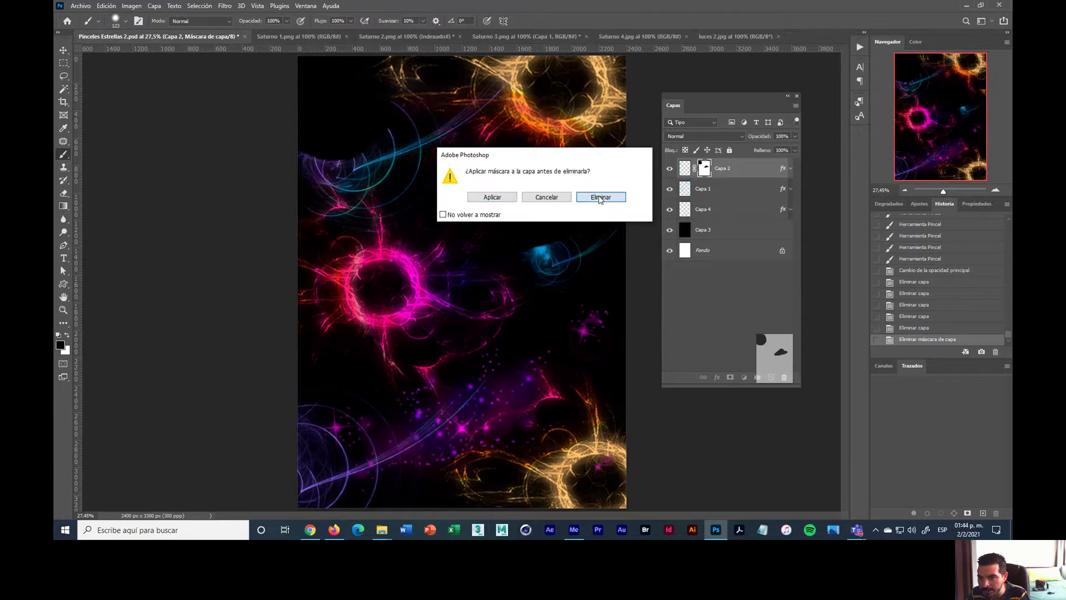
pyautogui.click(600, 197)
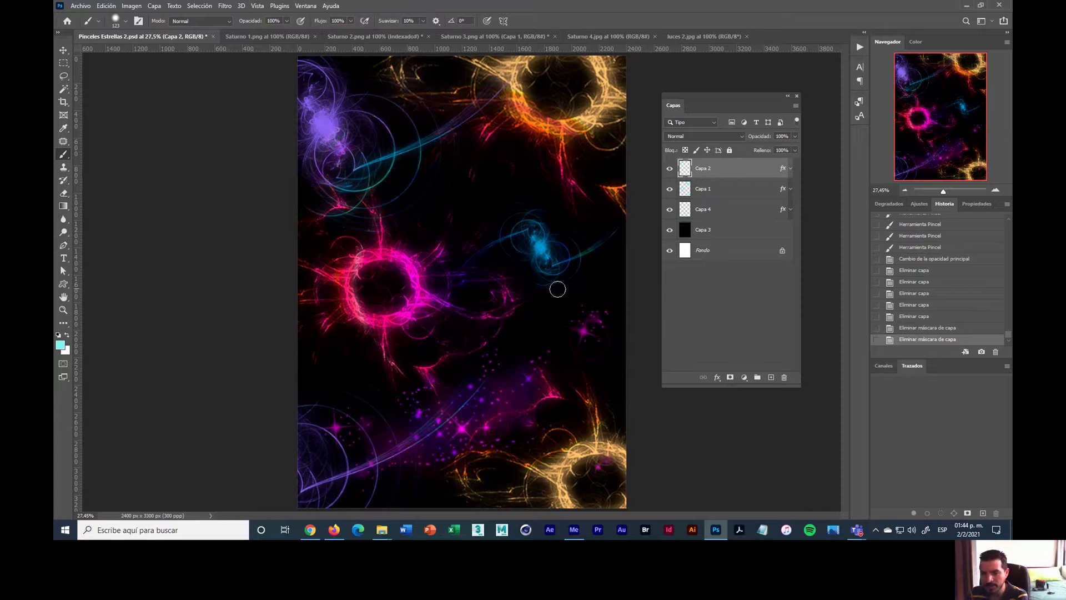
pyautogui.click(738, 228)
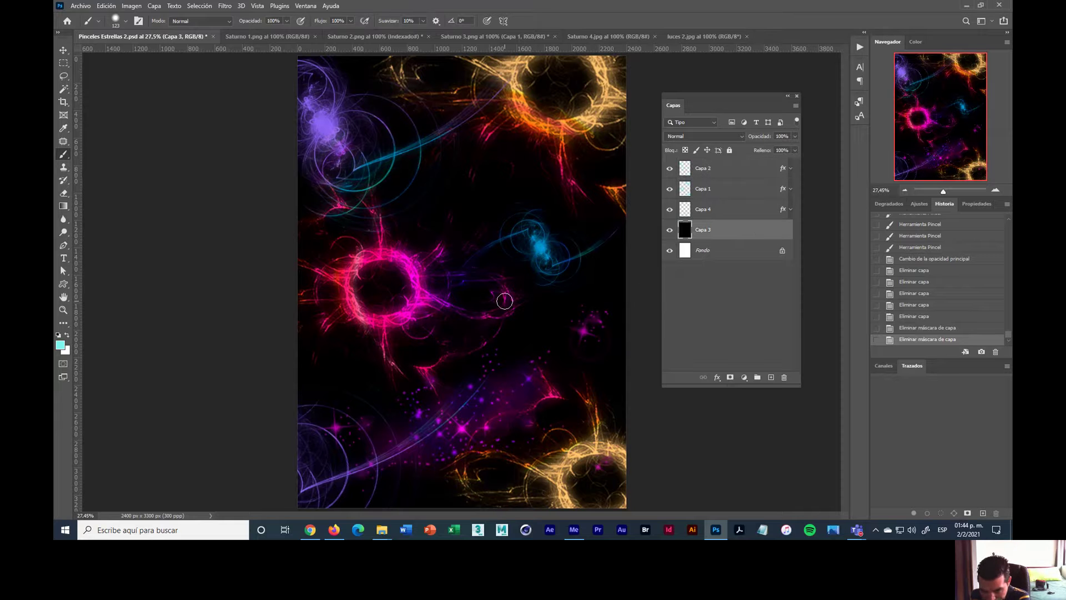
# Switch to Chrome, return to the "saturn png transparent" image results, and look through the related Saturn images
pyautogui.click(311, 531)
pyautogui.click(131, 12)
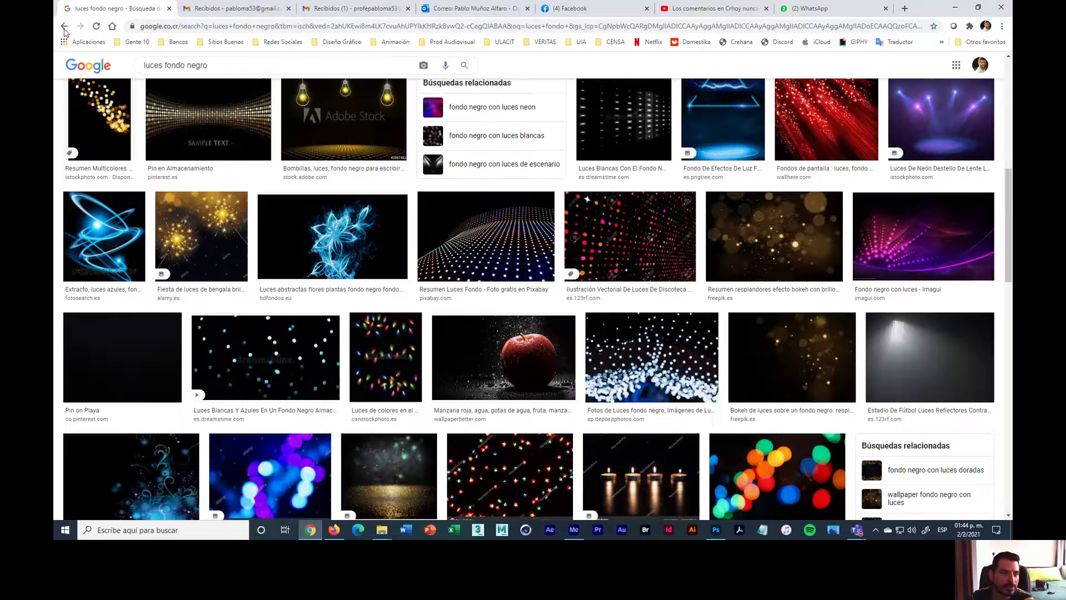
pyautogui.click(64, 27)
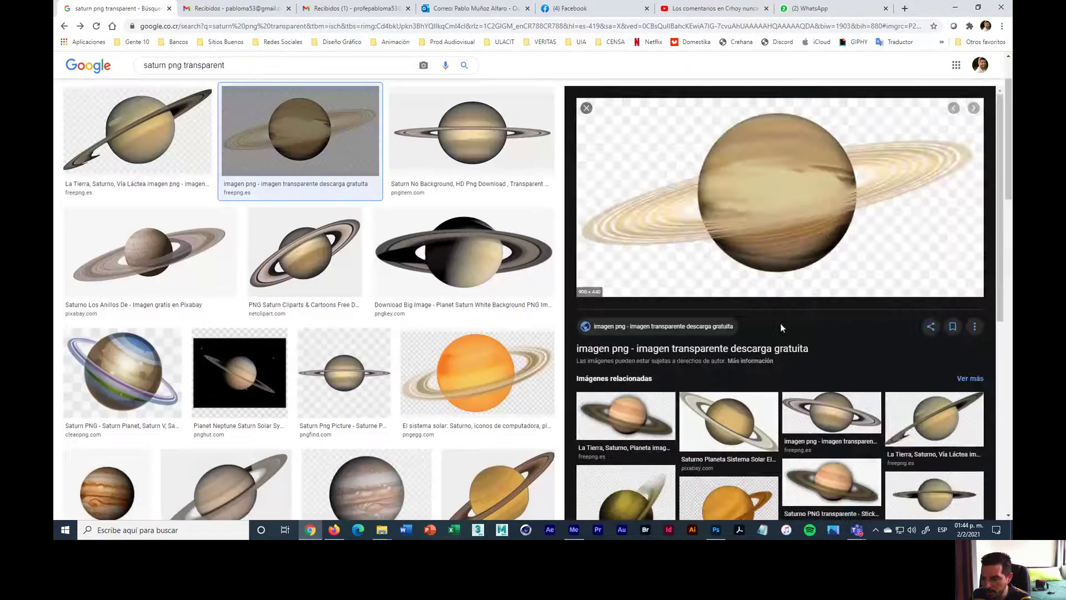
pyautogui.scroll(-5, 780, 323)
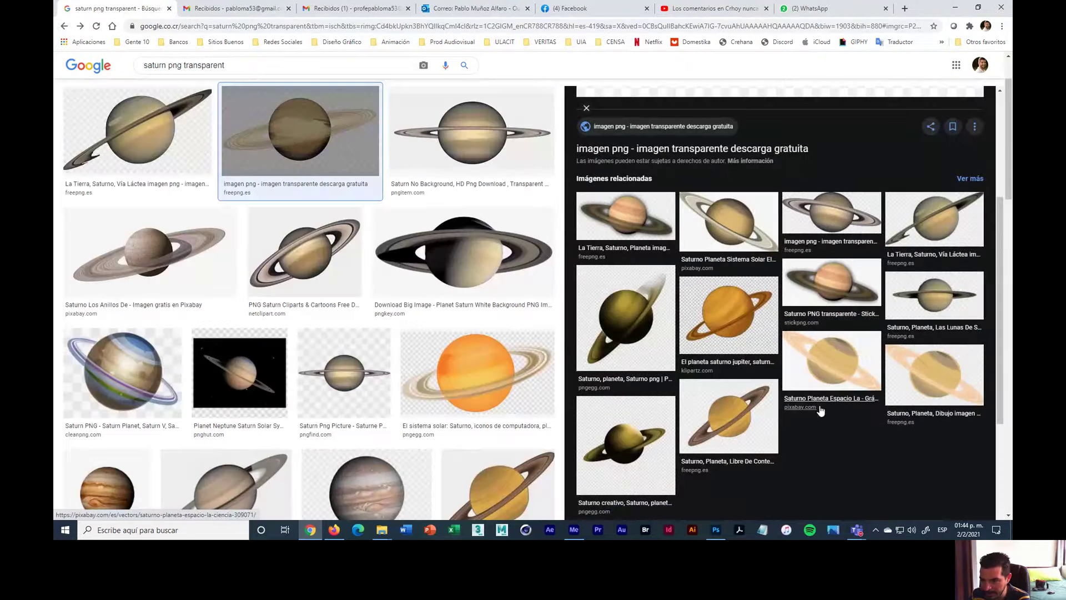
pyautogui.scroll(5, 822, 389)
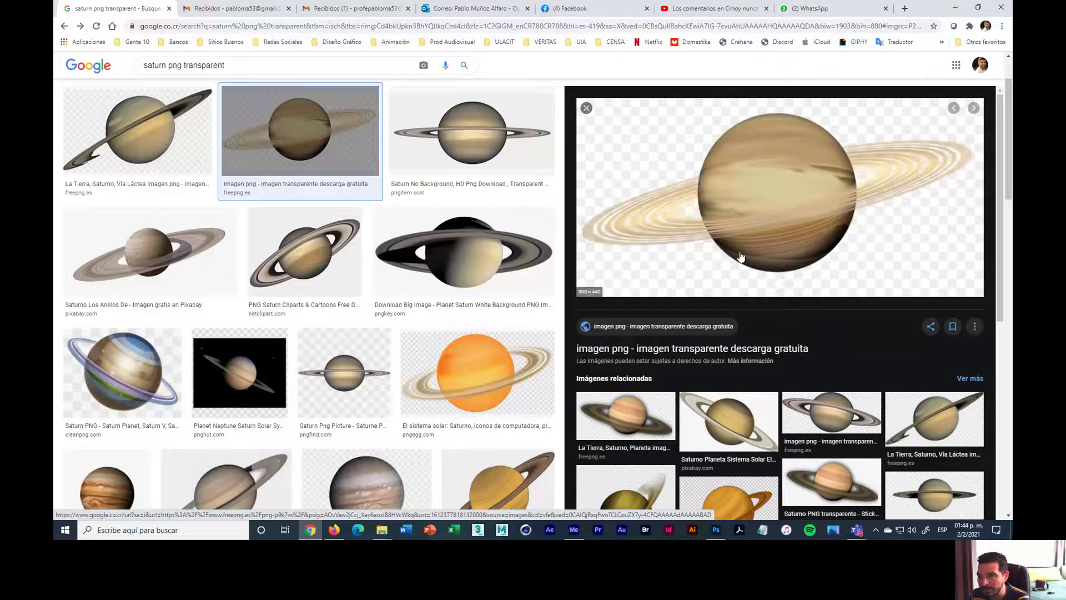
# Clear the open windows to reach the Clase 3 folder, and open the selected images Saturno 1 to Saturno 4 in Photos
pyautogui.click(954, 8)
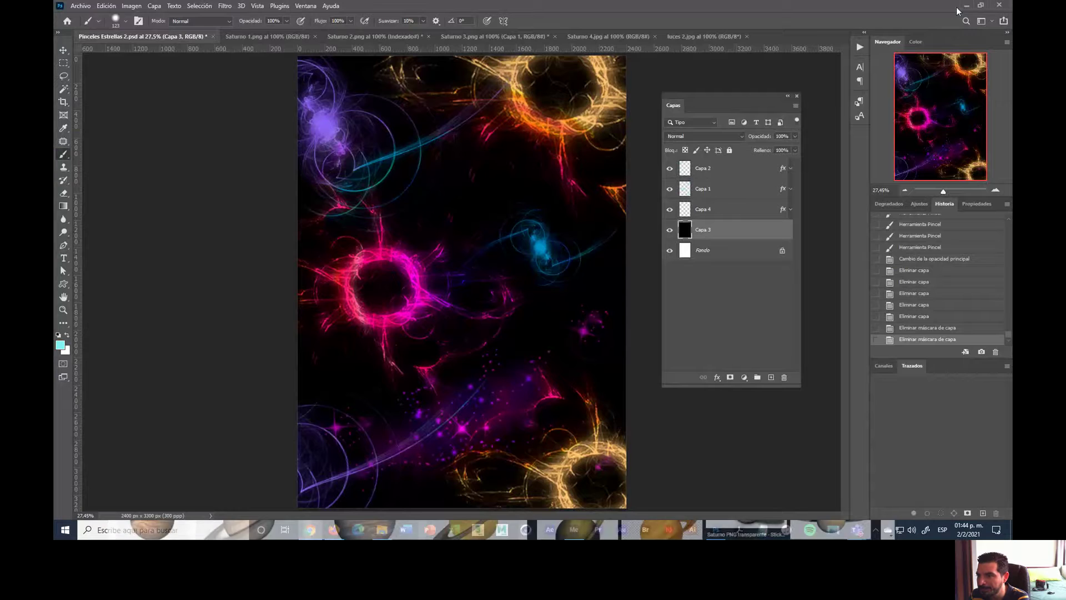
pyautogui.click(964, 9)
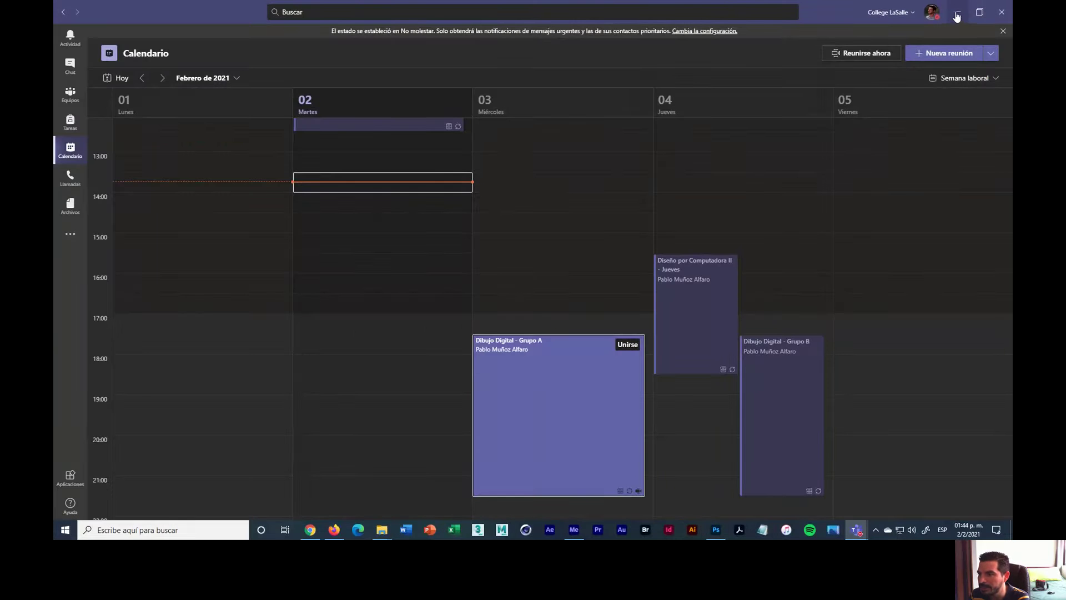
pyautogui.click(957, 13)
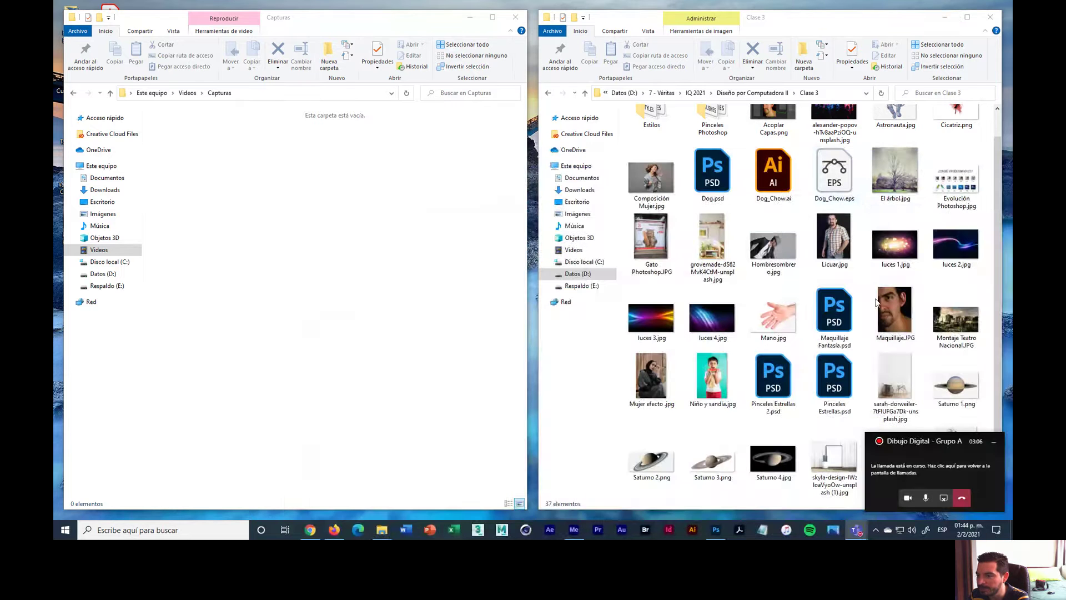
pyautogui.scroll(-1, 879, 286)
pyautogui.click(955, 339)
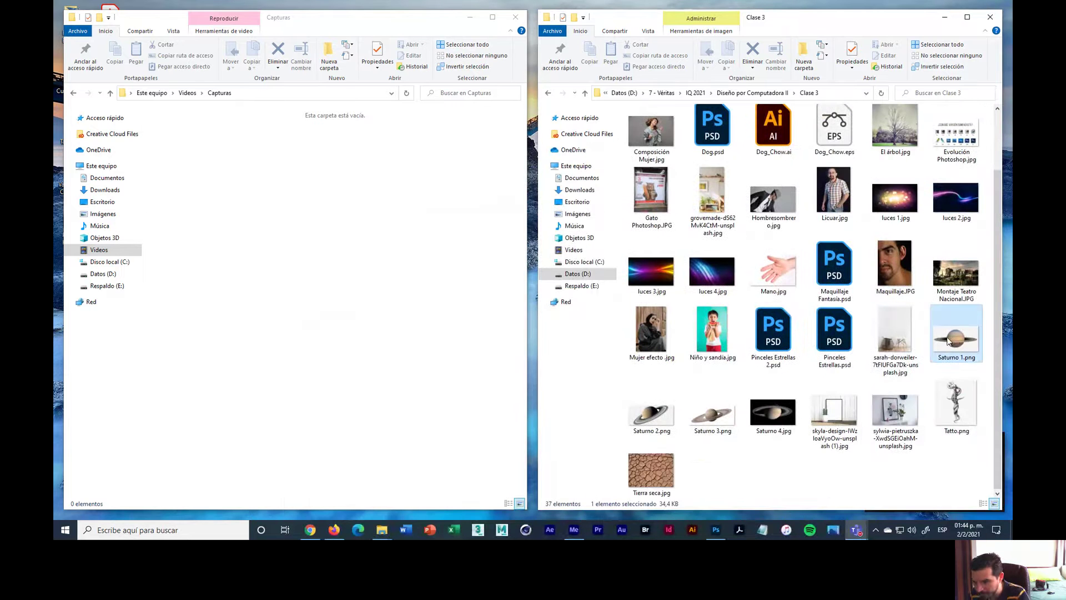
pyautogui.keyDown('shift'); pyautogui.click(766, 413); pyautogui.keyUp('shift')
pyautogui.rightClick(765, 411)
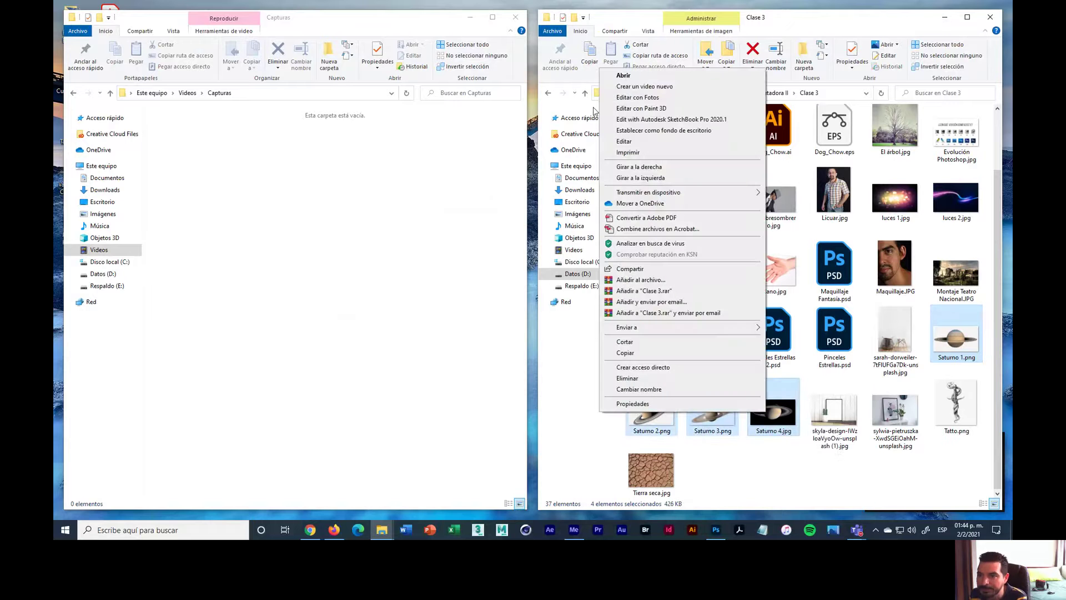
pyautogui.click(623, 76)
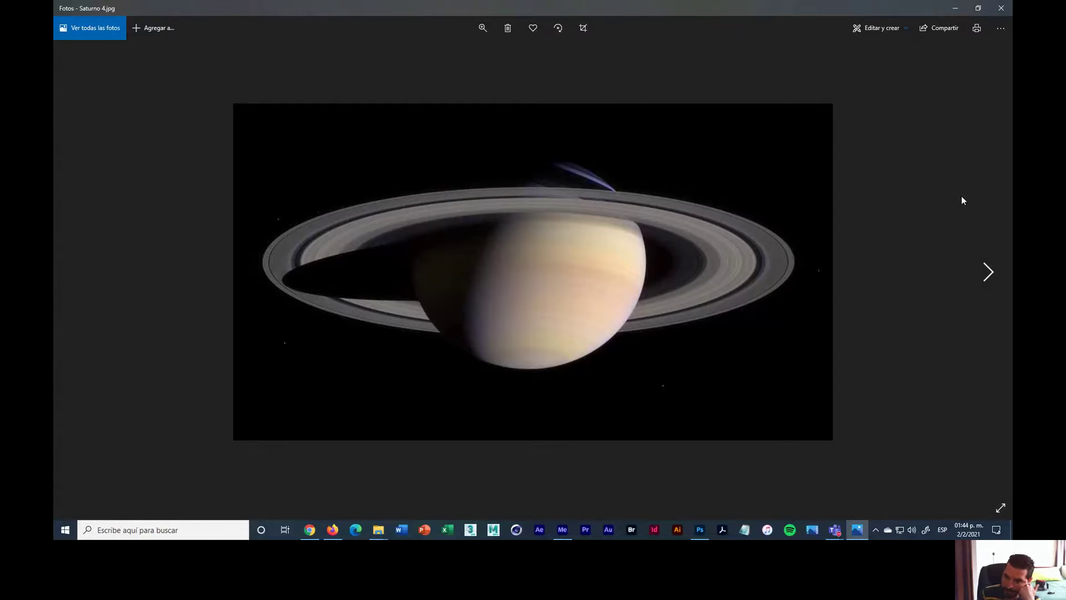
# View the Saturno 1, Saturno 2 and Saturno 3 images one after another, close the viewer, and return to Photoshop
pyautogui.press('Right')
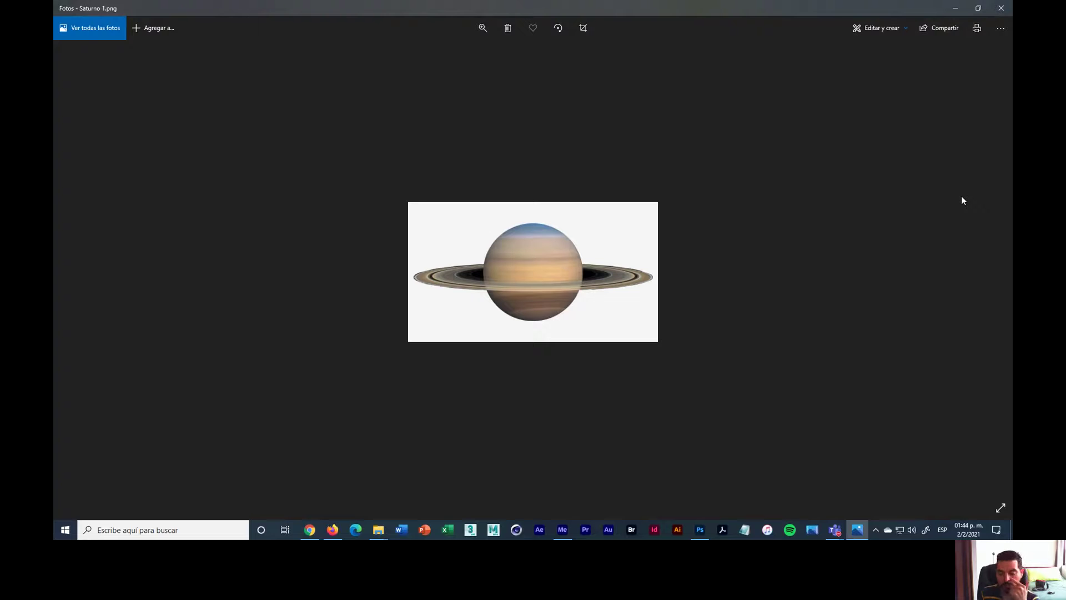
pyautogui.press('Right')
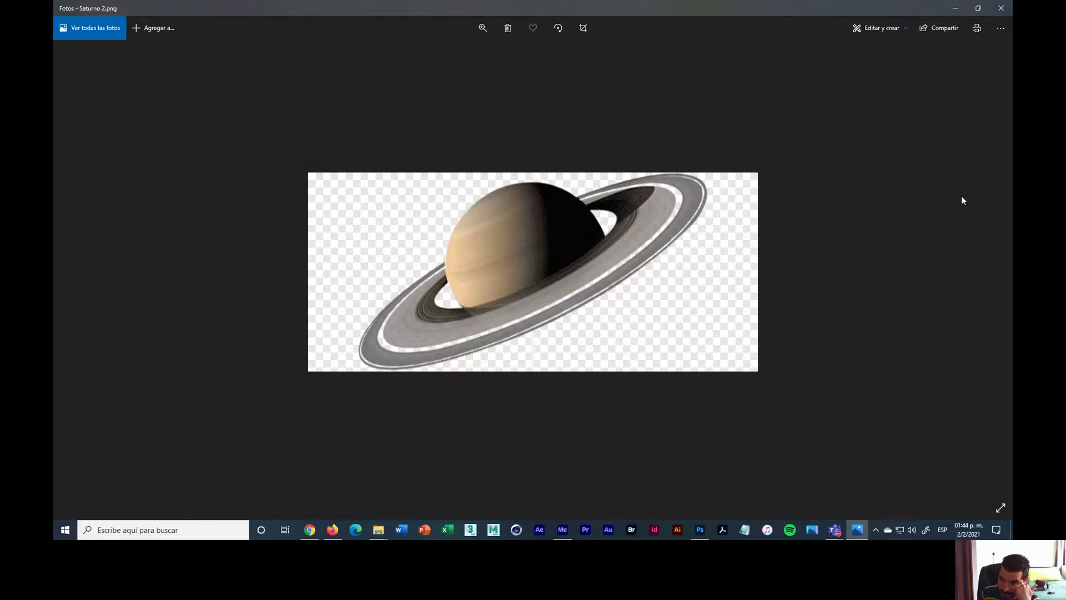
pyautogui.press('Right')
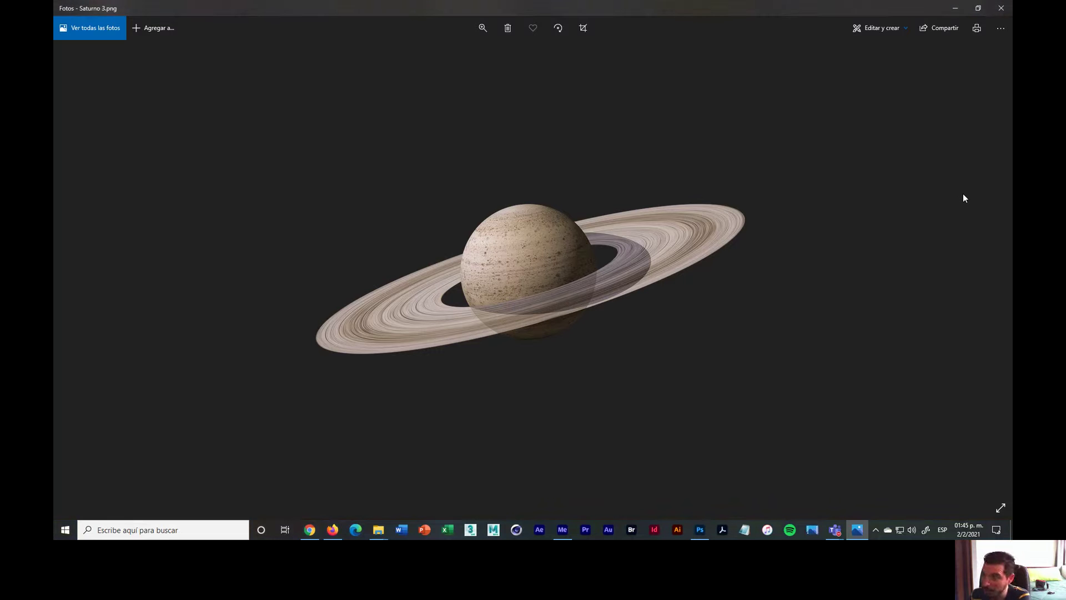
pyautogui.press('Left')
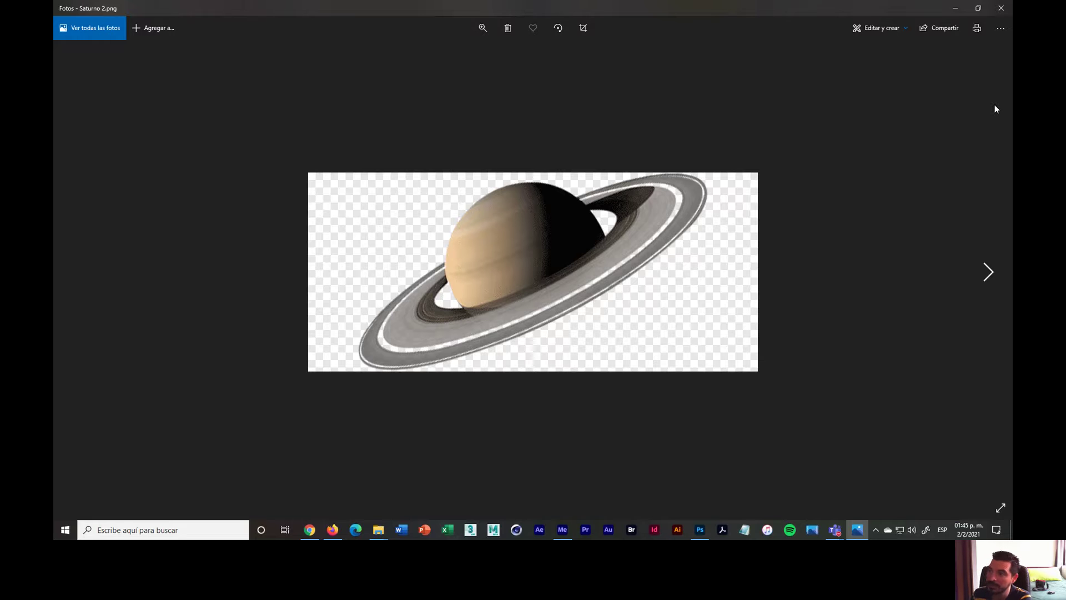
pyautogui.click(1002, 8)
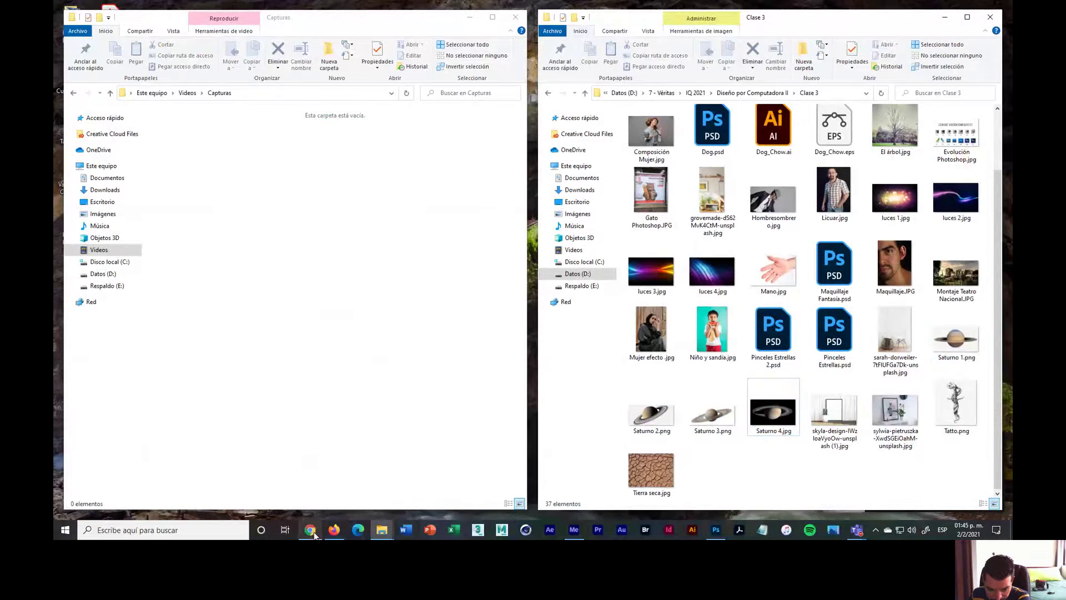
pyautogui.click(716, 530)
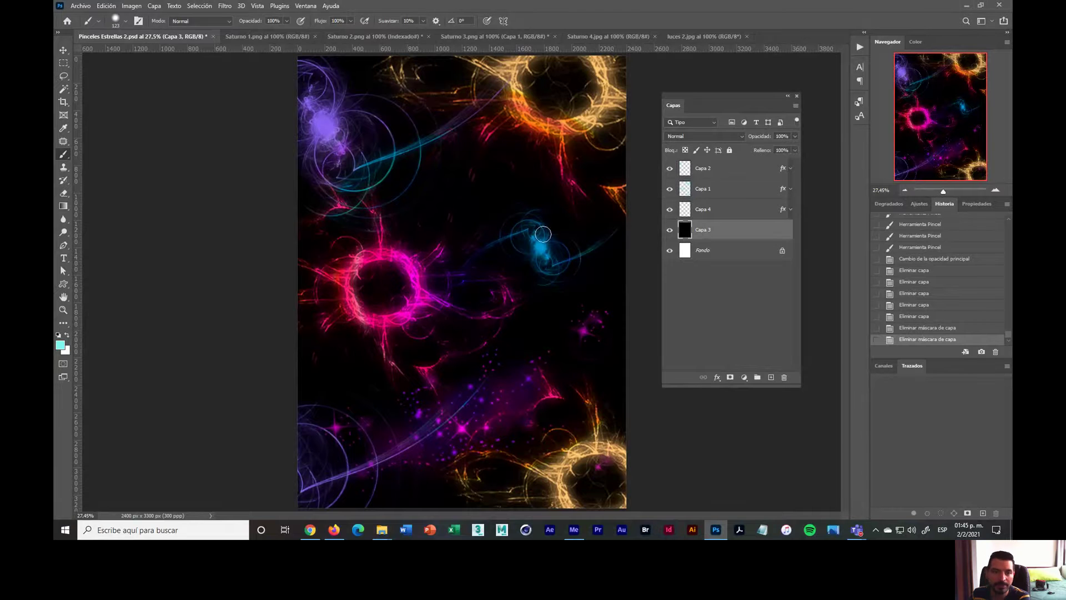
# Look through the open Saturn images and copy Saturno 1 into Pinceles Estrellas 2.psd, placing its layer above Capa 2
pyautogui.click(256, 35)
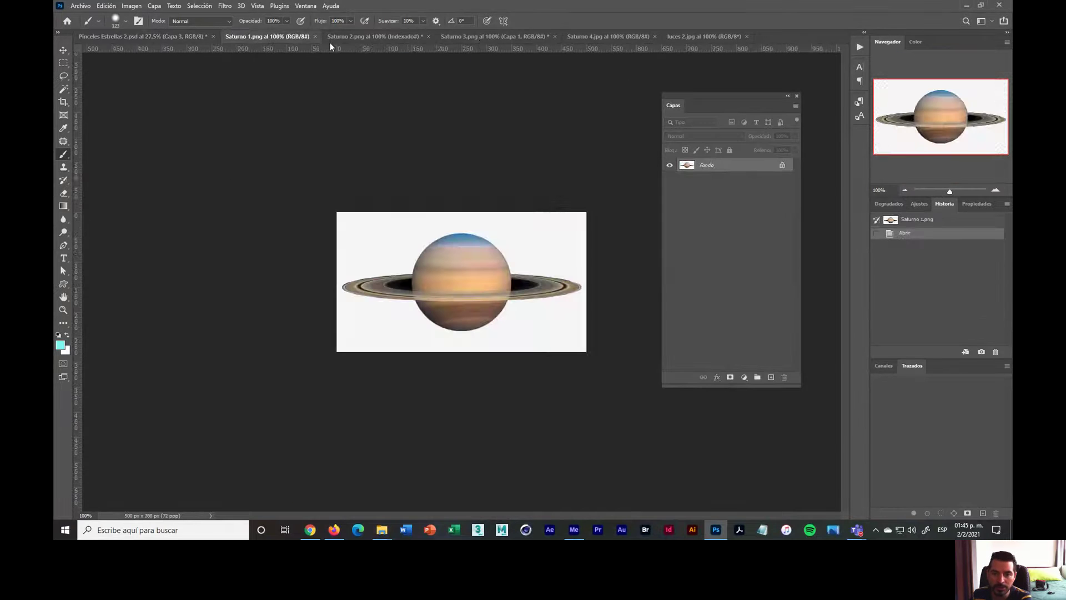
pyautogui.click(361, 36)
pyautogui.click(478, 38)
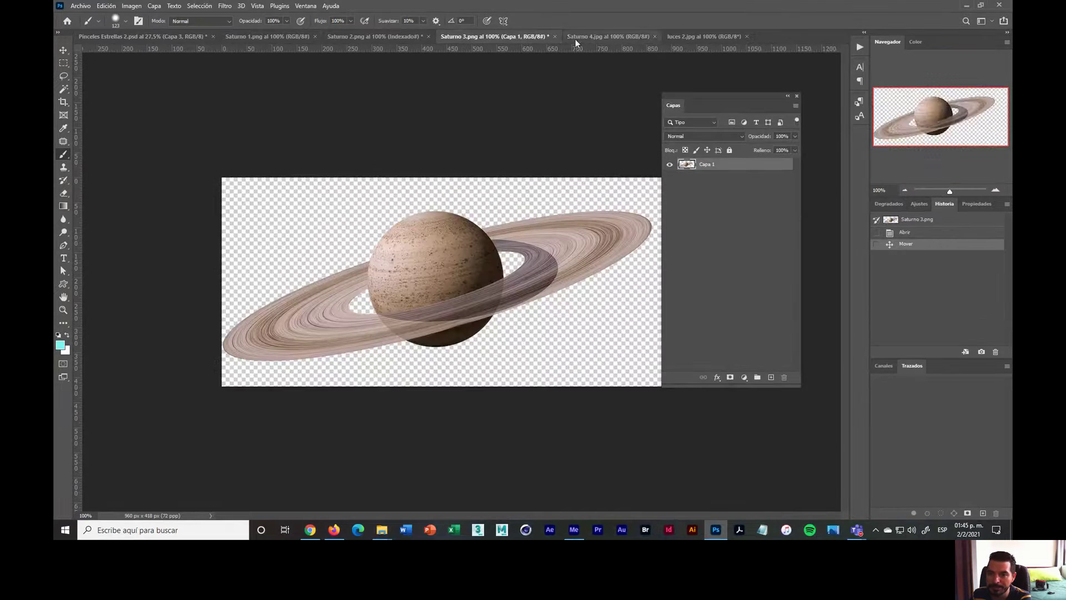
pyautogui.click(598, 36)
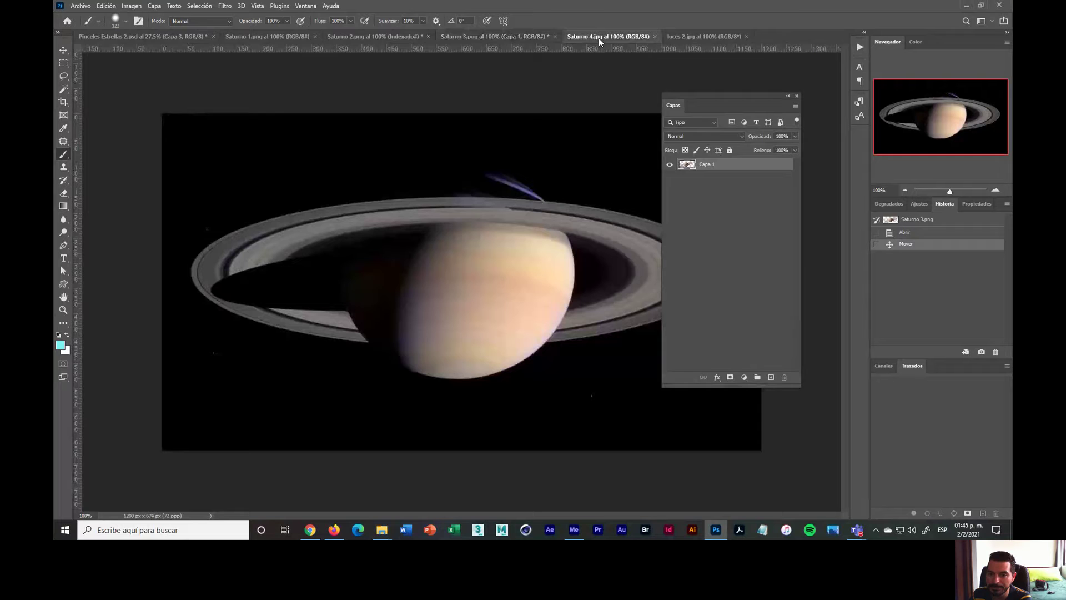
pyautogui.click(257, 37)
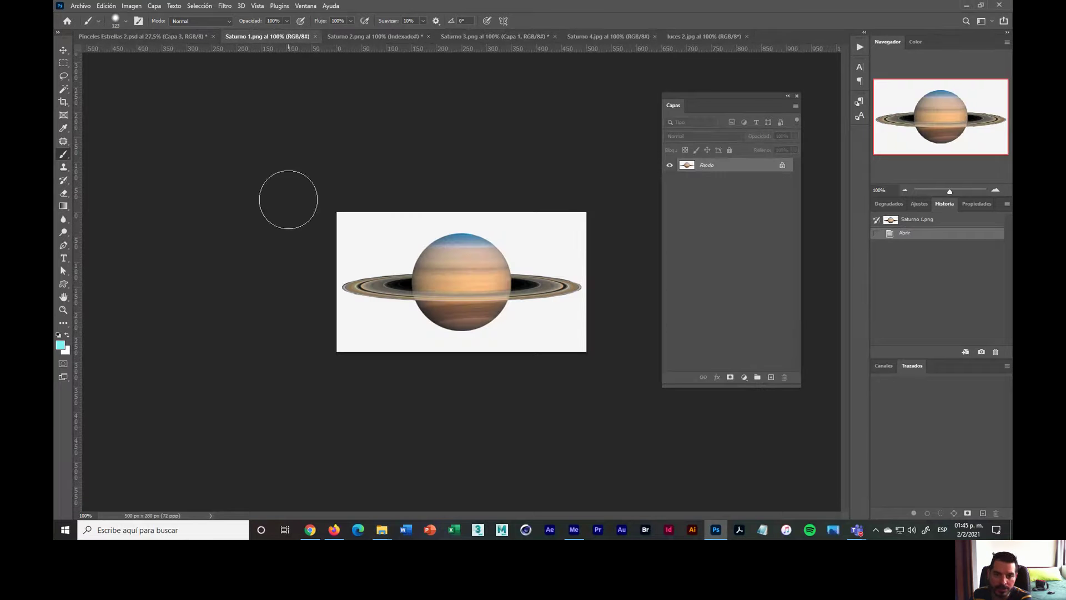
pyautogui.click(64, 51)
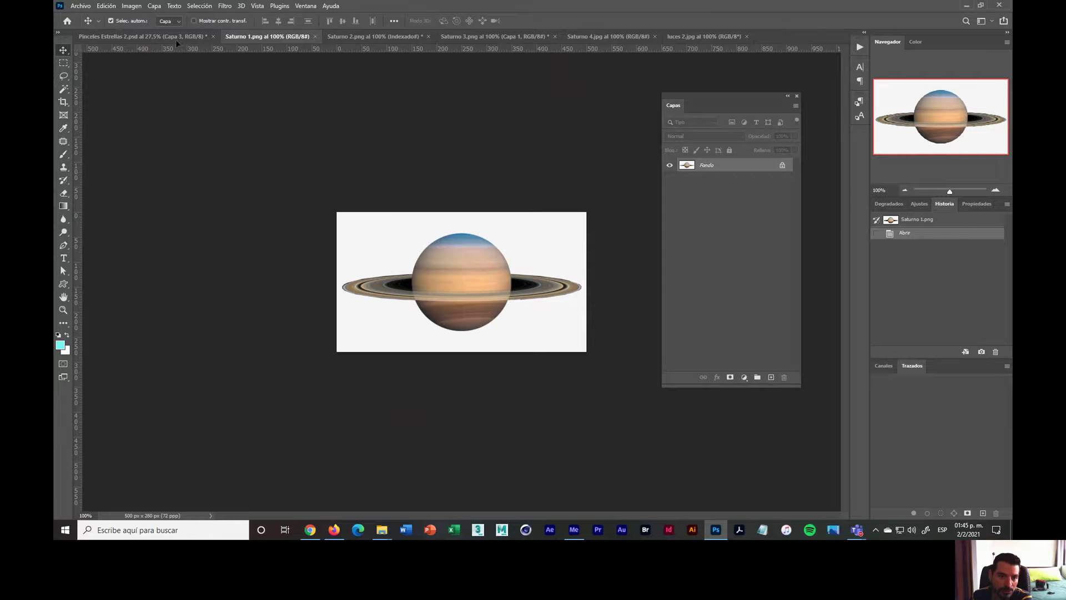
pyautogui.moveTo(173, 39); pyautogui.dragTo(463, 247)
pyautogui.moveTo(736, 232); pyautogui.dragTo(734, 167)
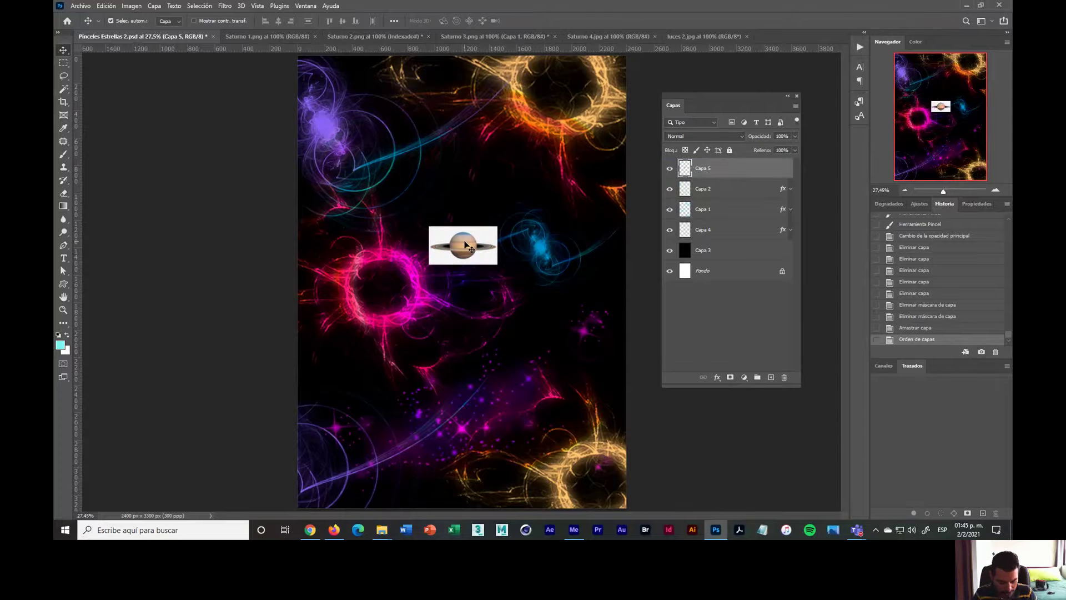
# Enlarge the Saturn image on Capa 5 to roughly three times its size and place it in the upper middle of the artwork
pyautogui.hotkey('ctrl', 't')
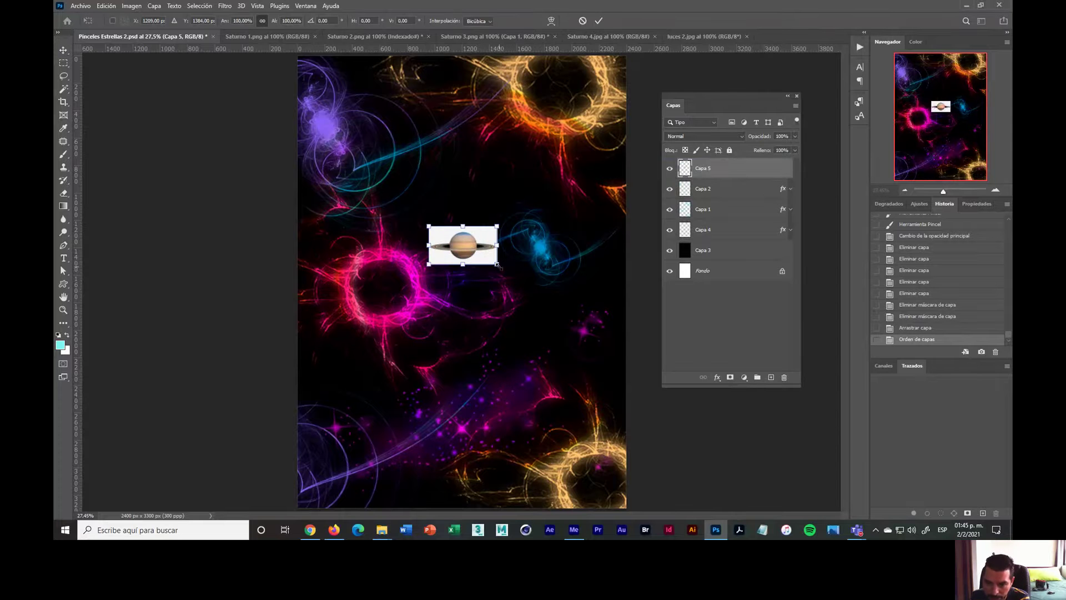
pyautogui.moveTo(498, 267); pyautogui.dragTo(641, 345)
pyautogui.moveTo(587, 322); pyautogui.dragTo(522, 270)
pyautogui.press('Return')
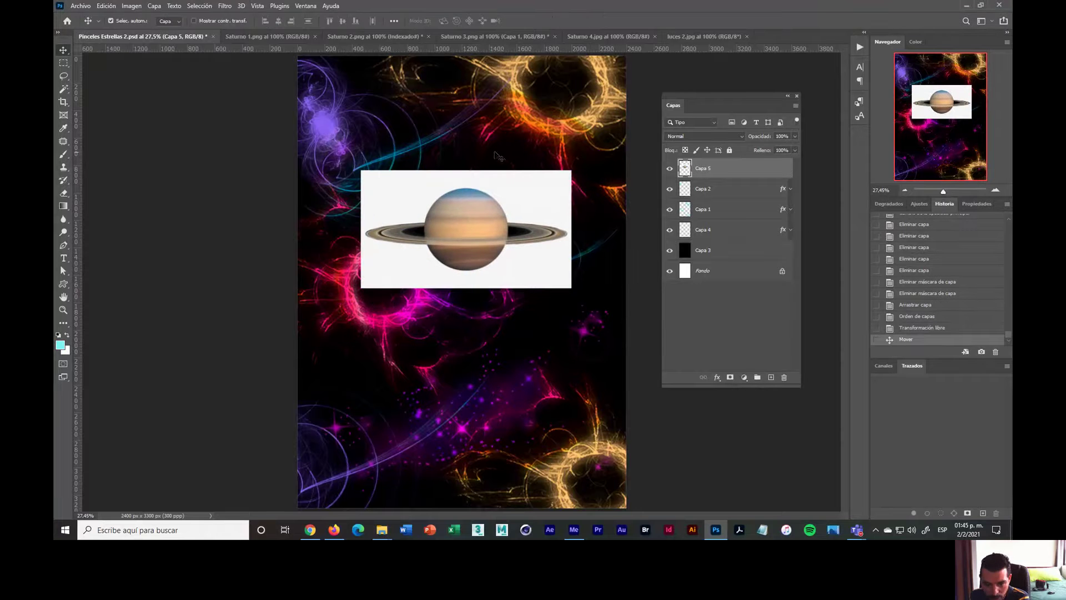
# Set the Saturn layer's blend mode to Trama, delete its white background with the Magic Wand, and clear the selection
pyautogui.click(700, 136)
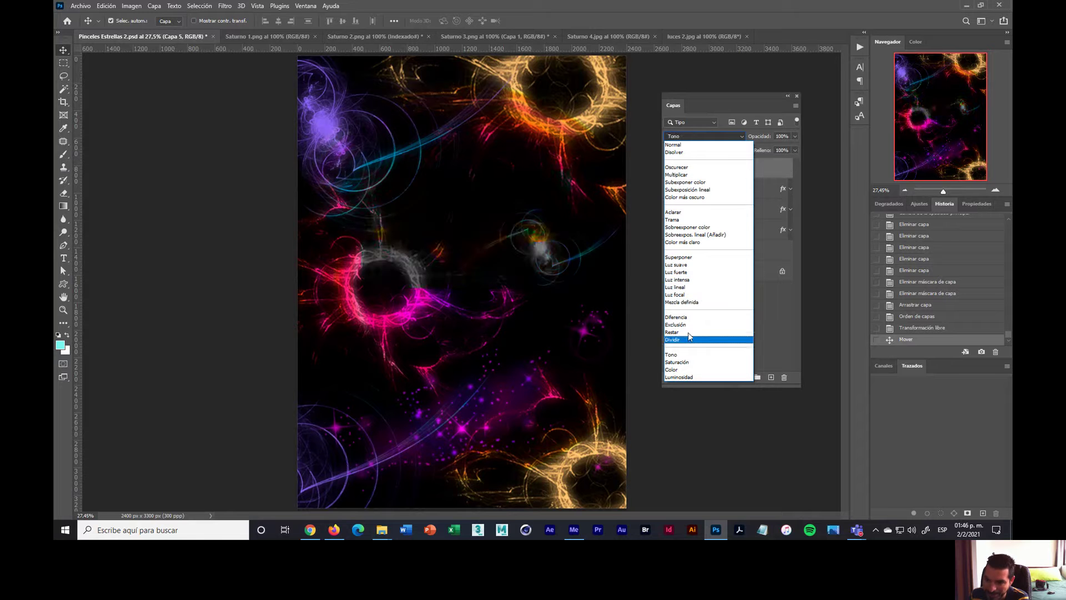
pyautogui.click(681, 220)
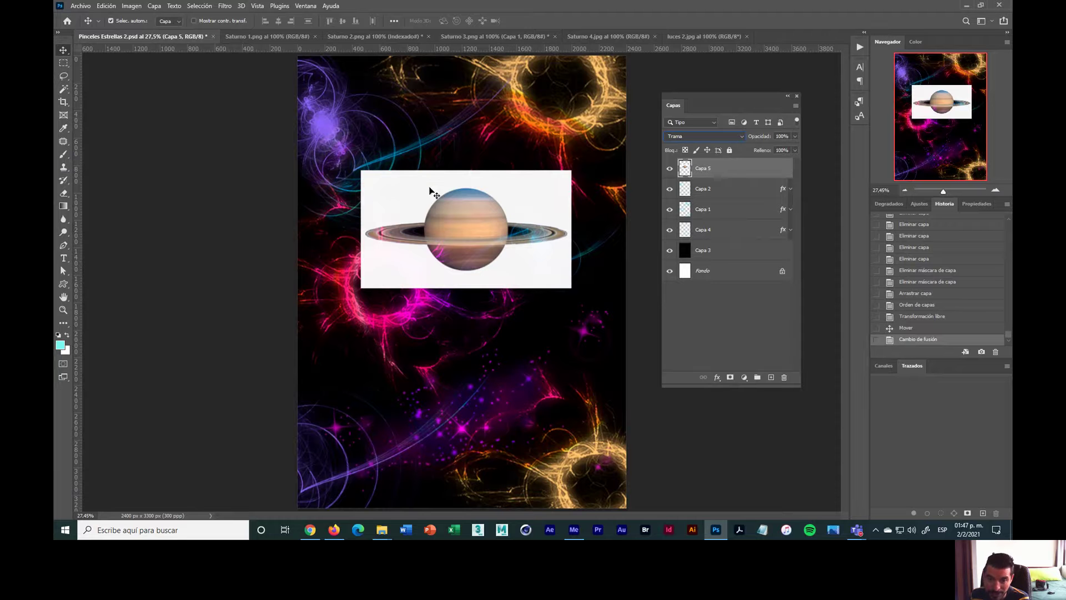
pyautogui.click(64, 89)
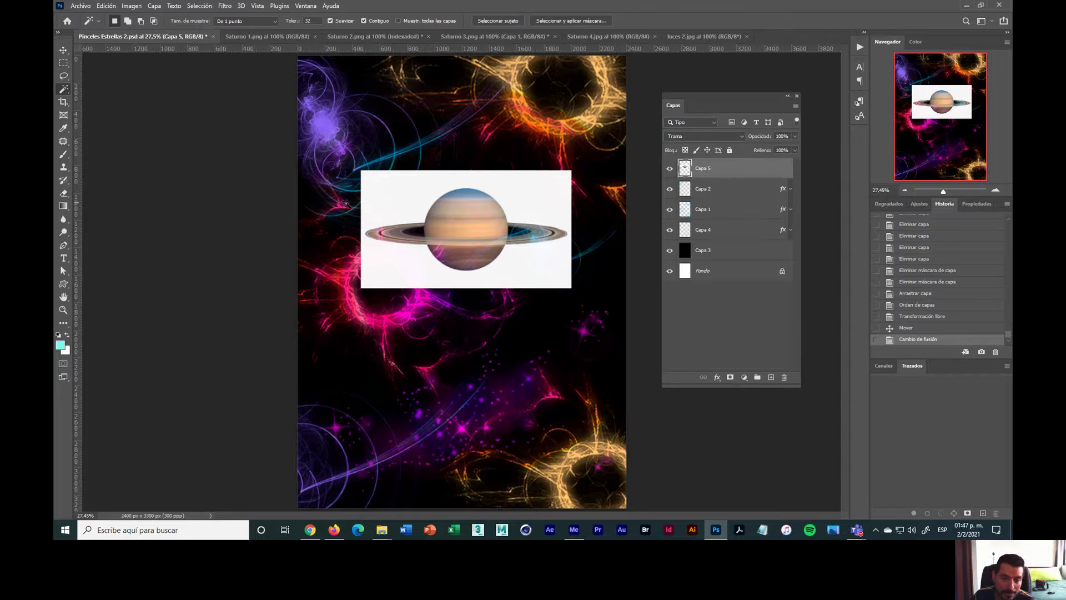
pyautogui.click(395, 198)
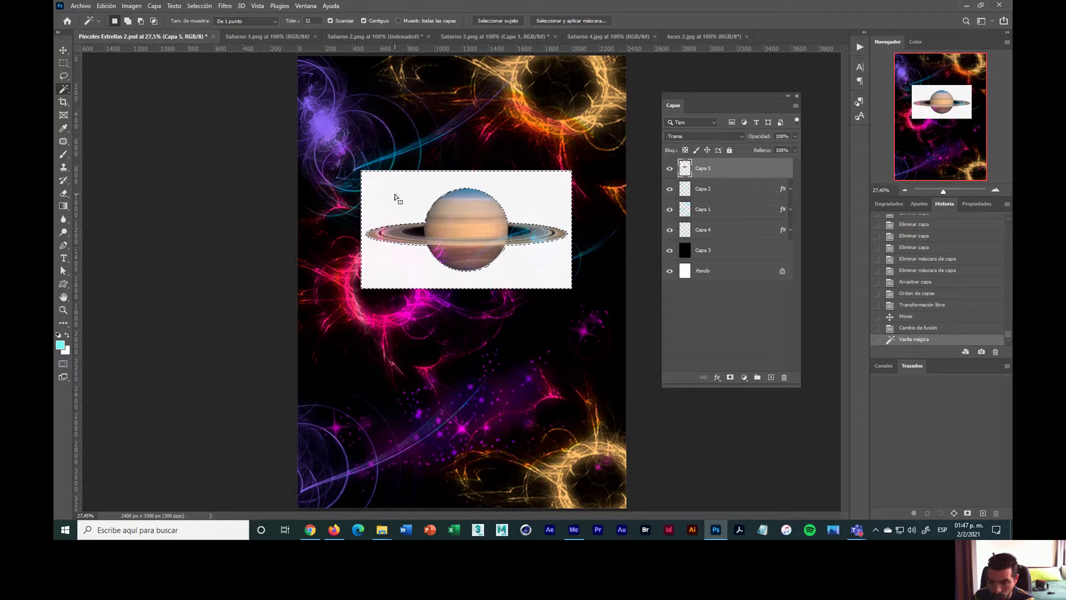
pyautogui.press('Delete')
pyautogui.hotkey('ctrl', 'd')
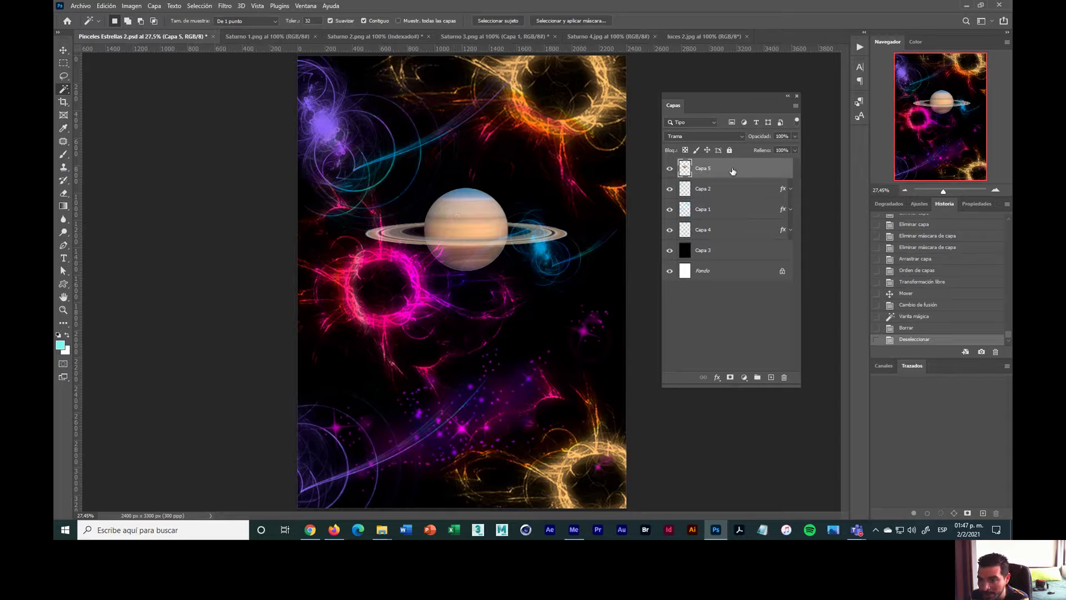
# Compare blend modes from Superponer through Exclusión on the Saturn layer and settle on Luz lineal
pyautogui.click(710, 140)
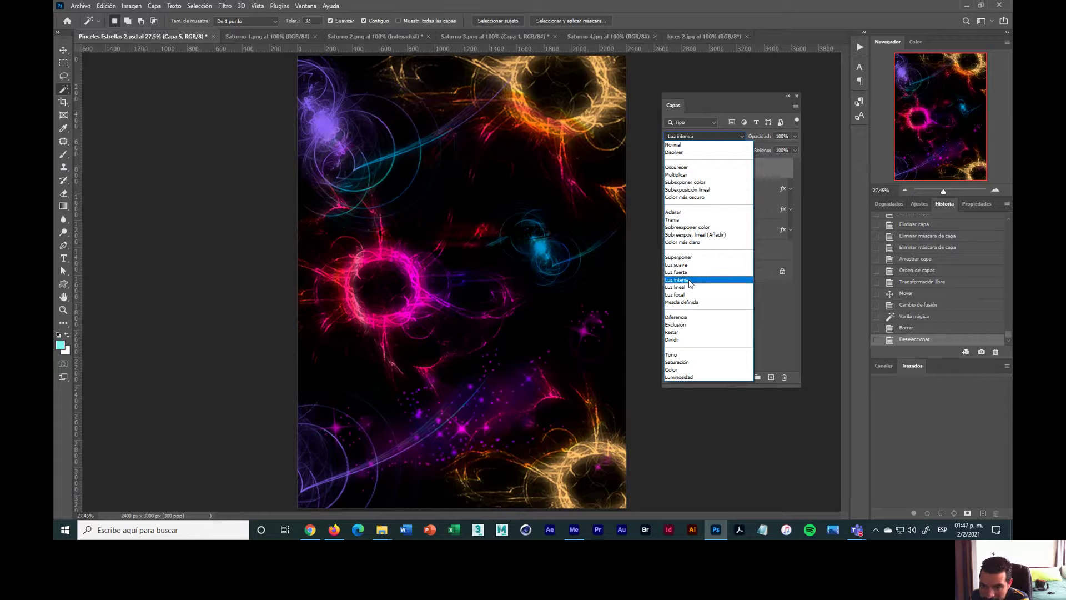
pyautogui.click(698, 257)
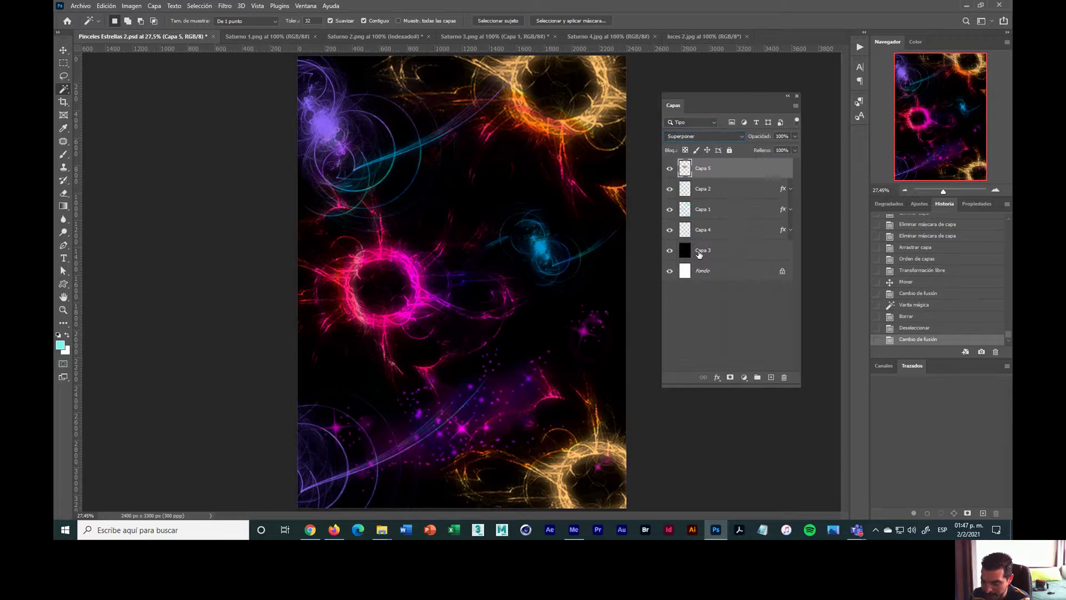
pyautogui.hotkey('shift', '+')
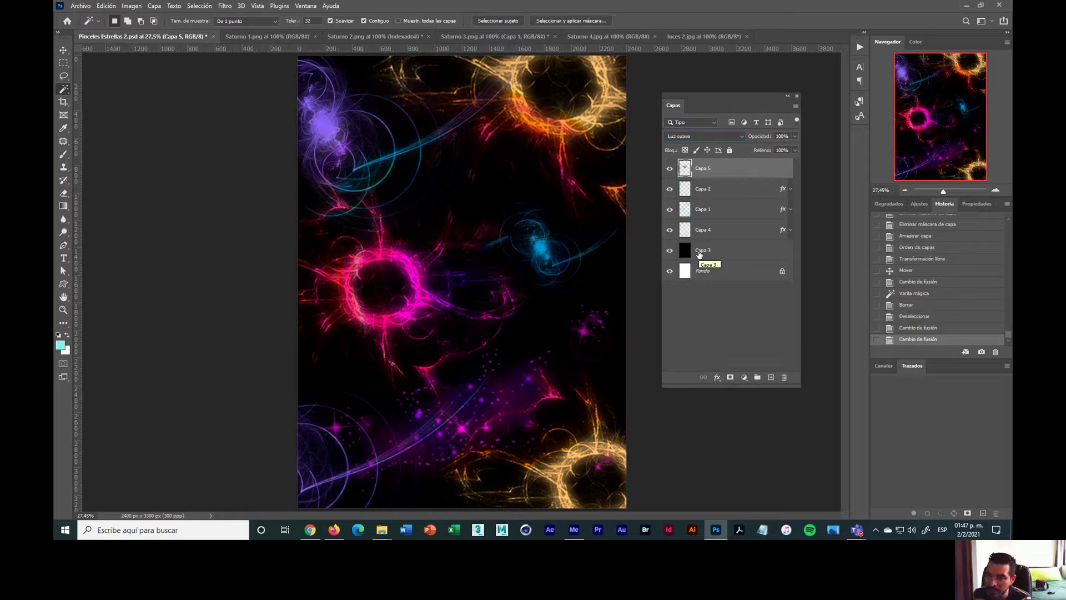
pyautogui.hotkey('shift', '+')
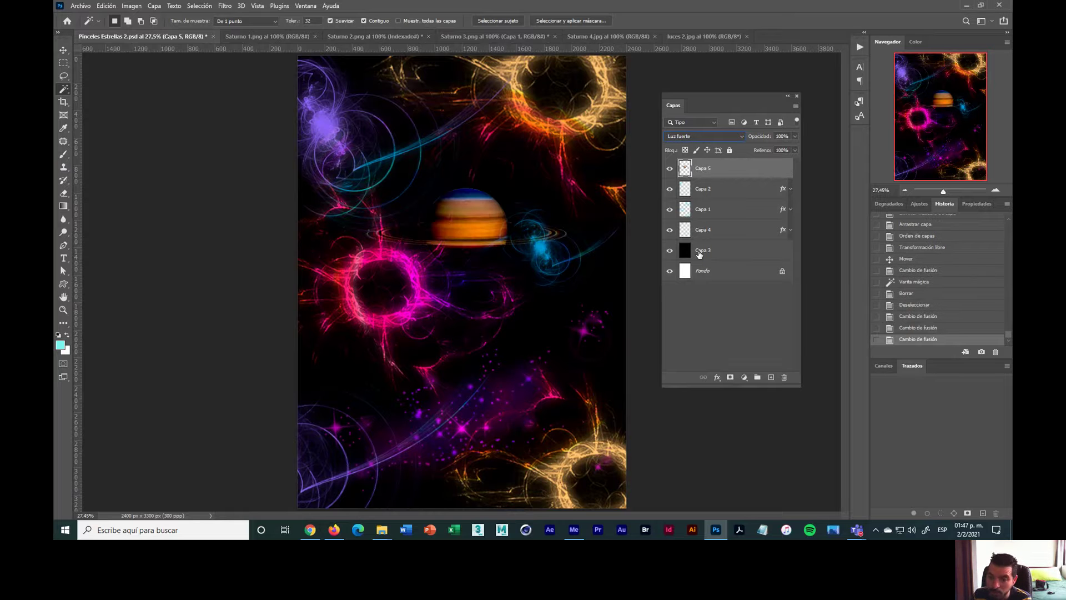
pyautogui.hotkey('shift', '+')
pyautogui.hotkey('shift', '+')
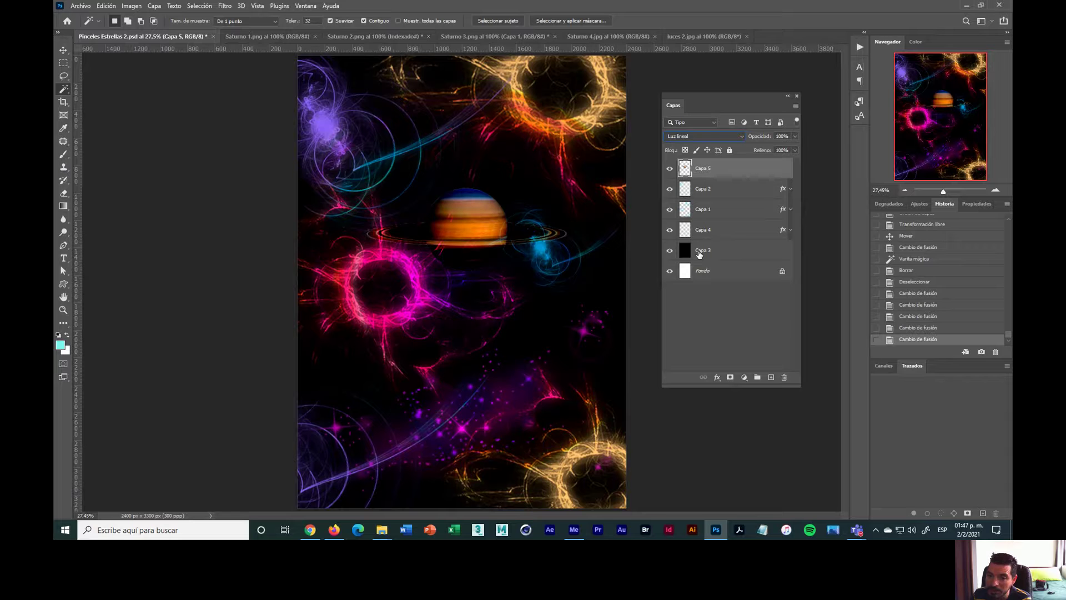
pyautogui.hotkey('shift', '+')
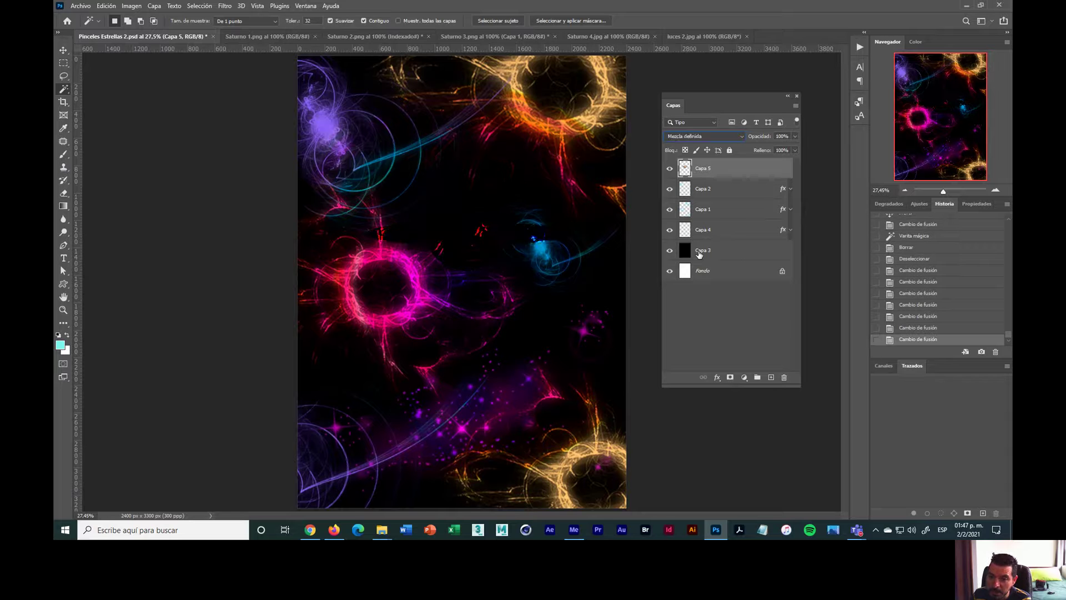
pyautogui.hotkey('shift', '+')
pyautogui.hotkey('shift', '+')
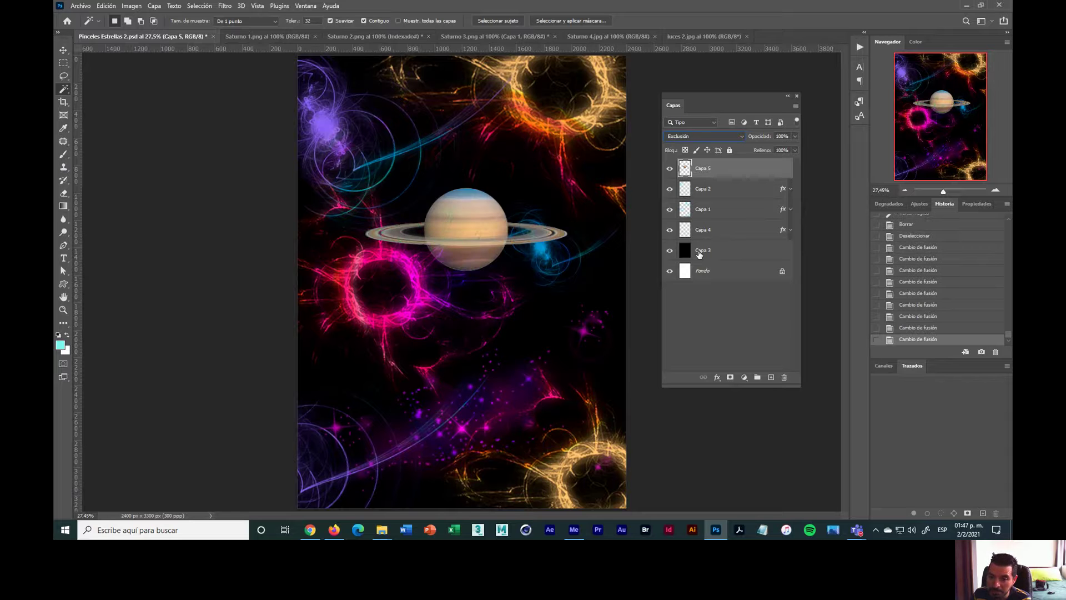
pyautogui.hotkey('shift', '-')
pyautogui.hotkey('shift', '-')
pyautogui.hotkey('shift', '-')
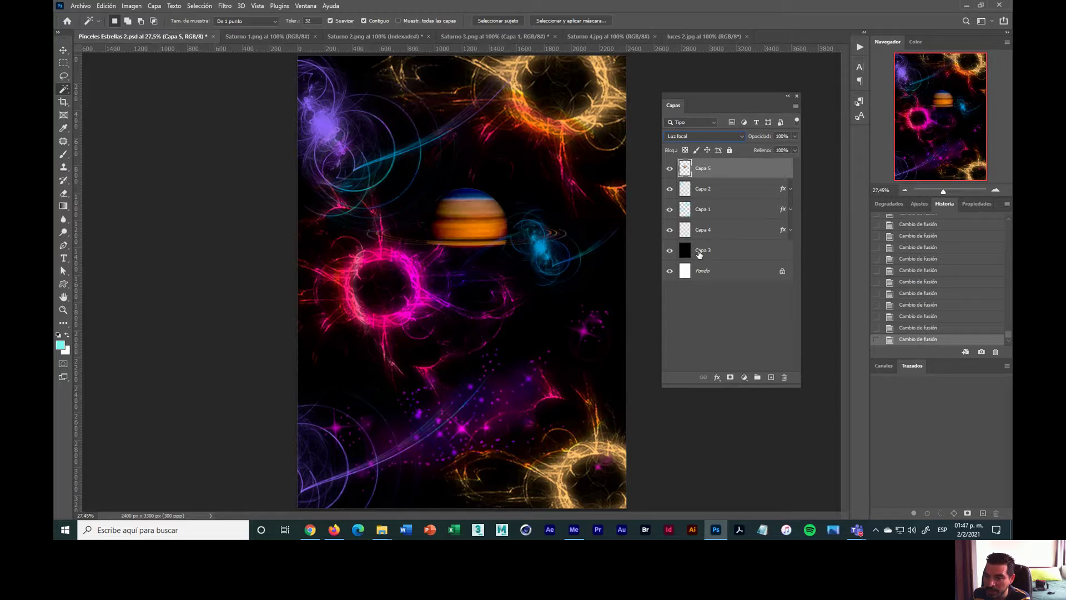
pyautogui.hotkey('shift', '-')
pyautogui.hotkey('shift', '-')
pyautogui.hotkey('shift', '-')
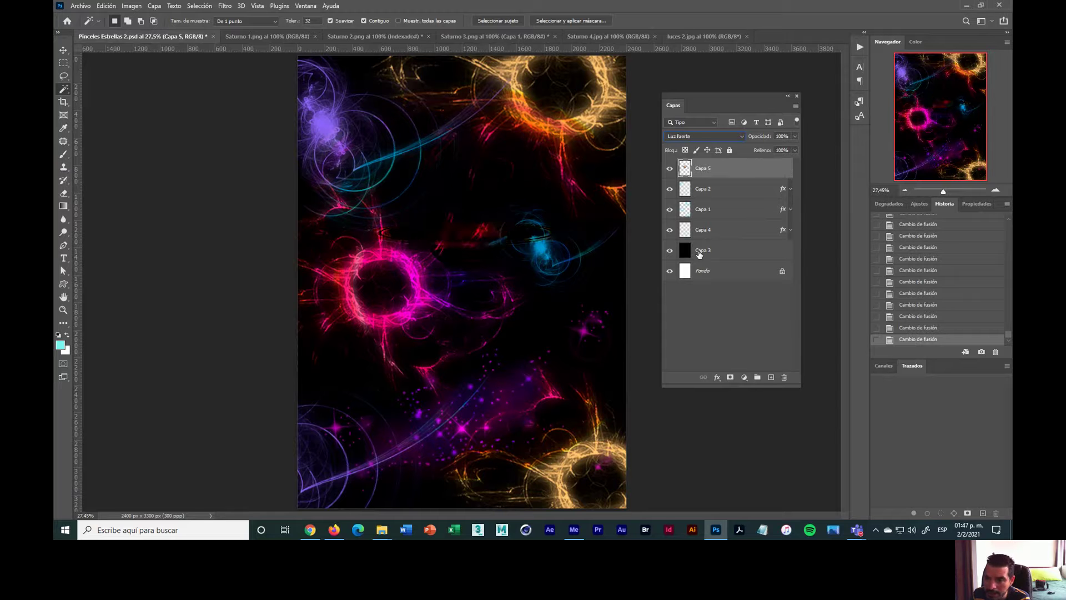
pyautogui.hotkey('shift', '+')
pyautogui.hotkey('shift', '+')
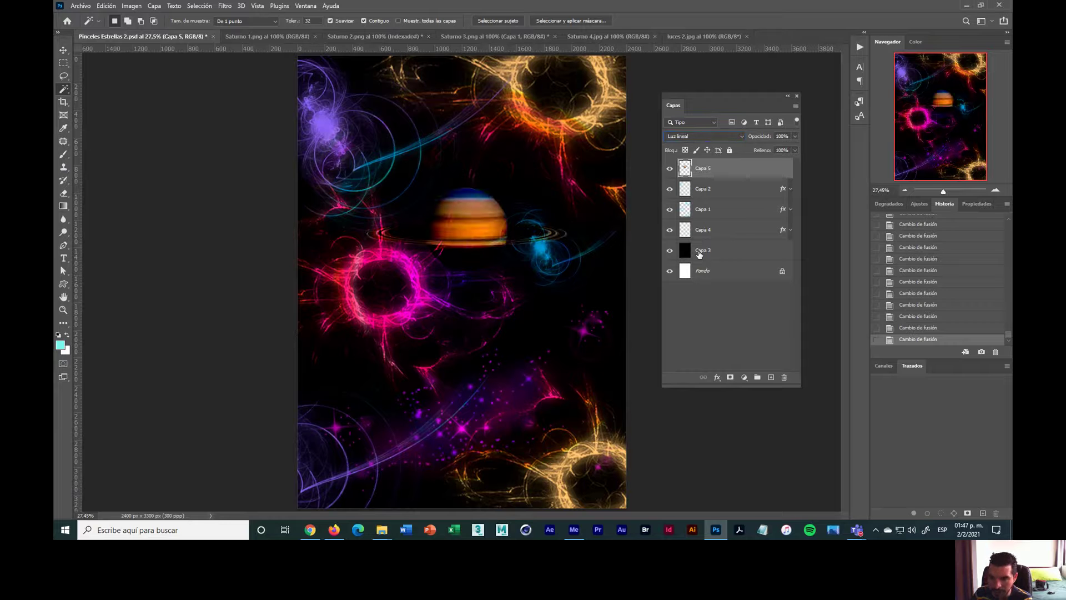
# Scale the Saturn layer to about 155%, rotate it about 25°, and place it partly beyond the artwork's lower left edge
pyautogui.hotkey('ctrl', 't')
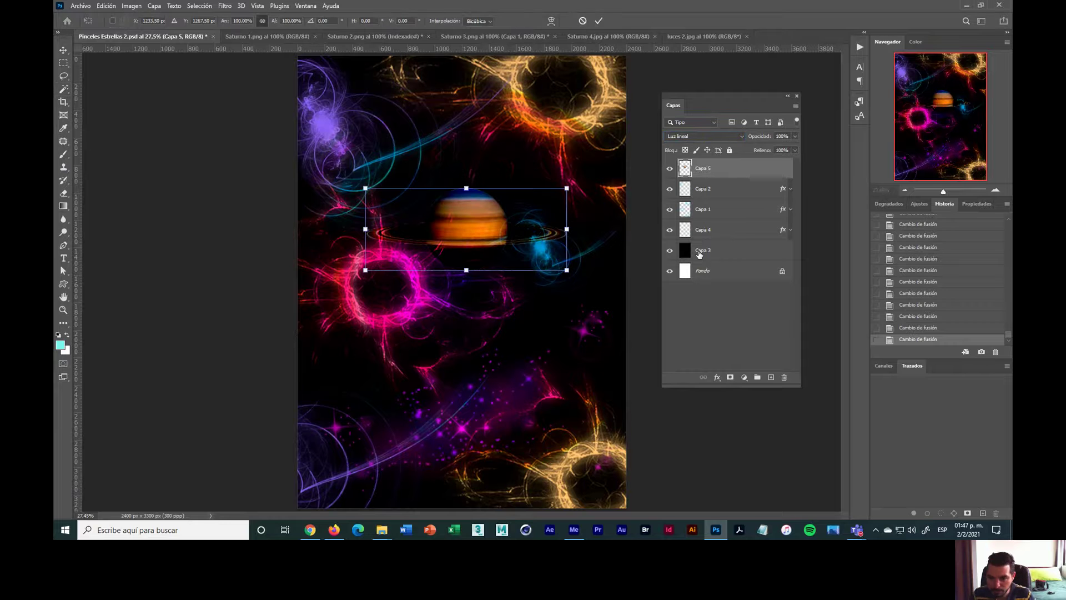
pyautogui.moveTo(462, 253); pyautogui.dragTo(319, 384)
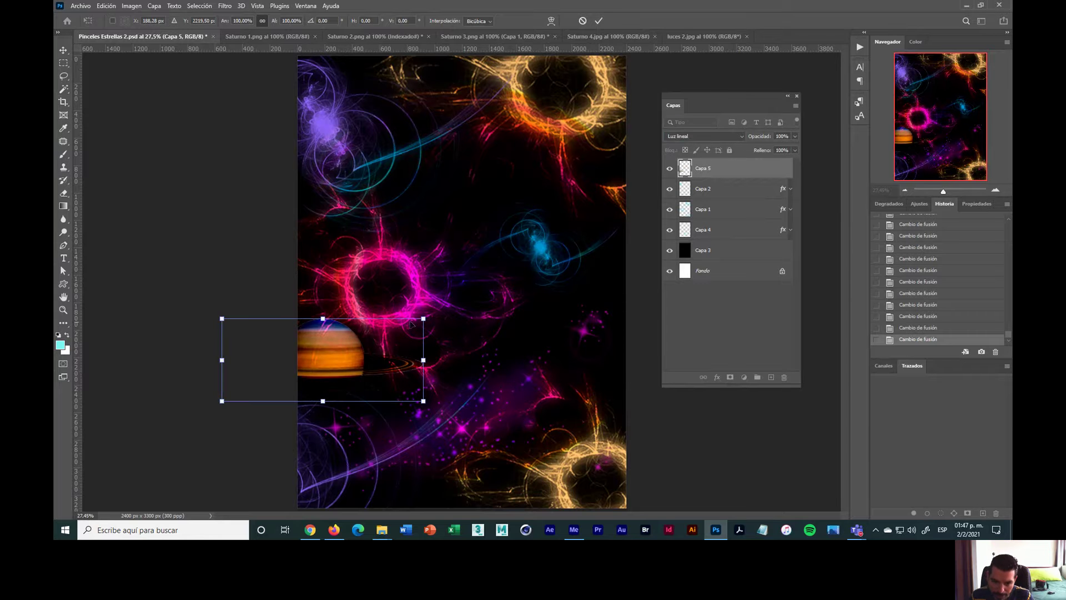
pyautogui.moveTo(420, 320); pyautogui.dragTo(552, 342)
pyautogui.moveTo(435, 373); pyautogui.dragTo(369, 382)
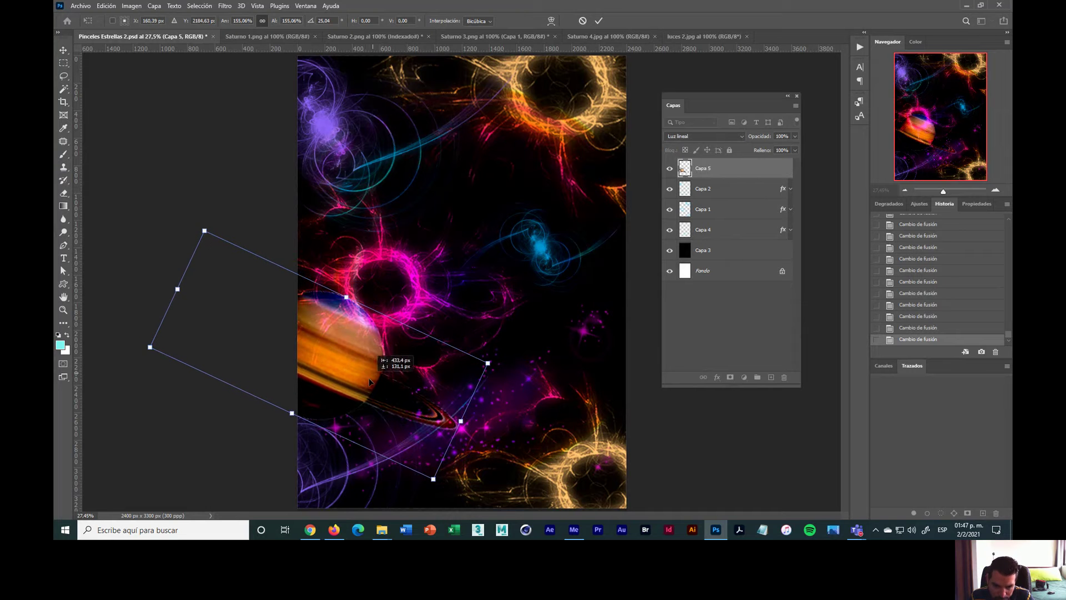
pyautogui.press('Return')
pyautogui.press('w')
pyautogui.click(362, 362)
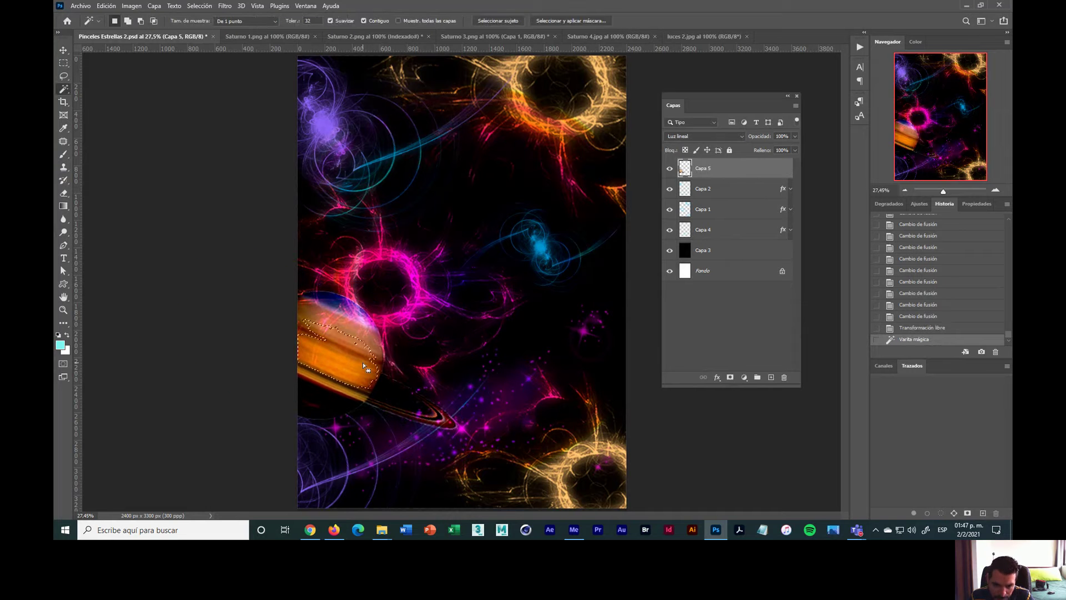
pyautogui.hotkey('ctrl', 'd')
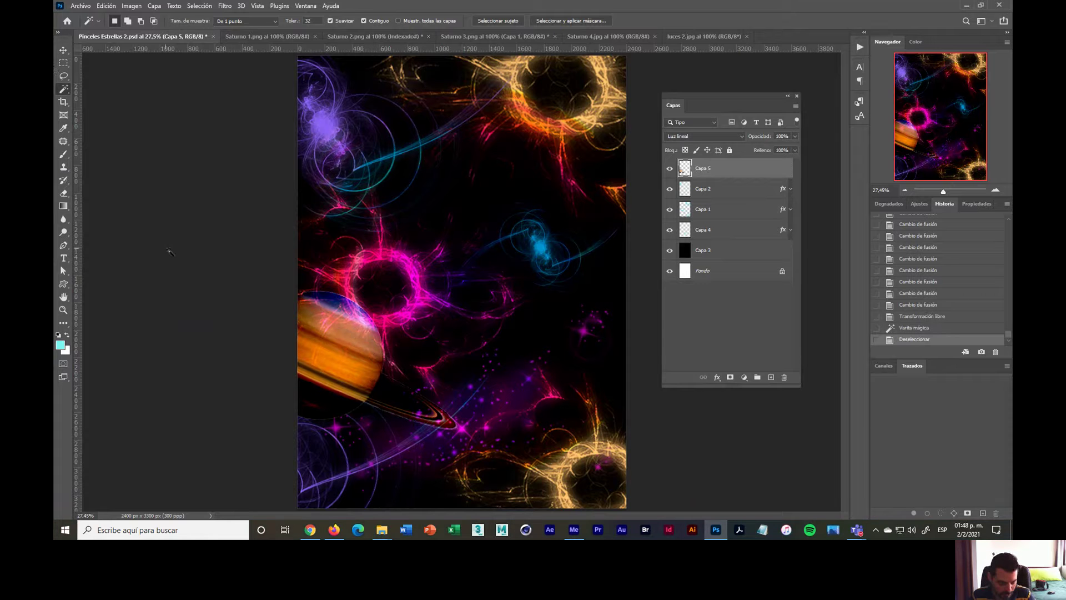
# Shift the Saturn layer slightly upward along the artwork's left edge and close the screen magnifier
pyautogui.press('v')
pyautogui.moveTo(333, 369)
pyautogui.mouseDown()
pyautogui.moveTo(345, 355)
pyautogui.moveTo(337, 362)
pyautogui.mouseUp()
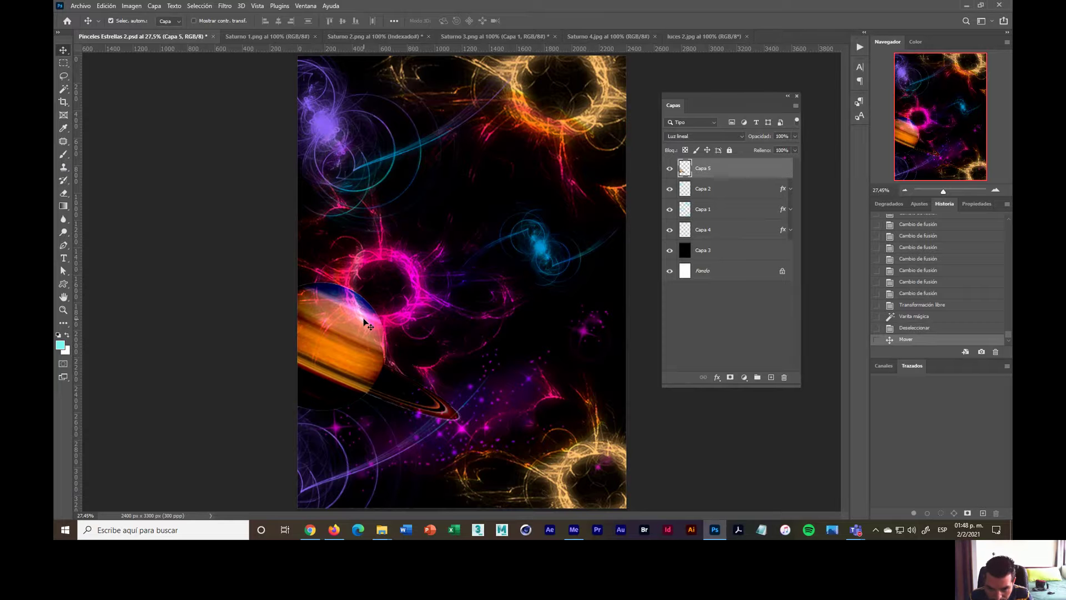
pyautogui.press('super+plus')
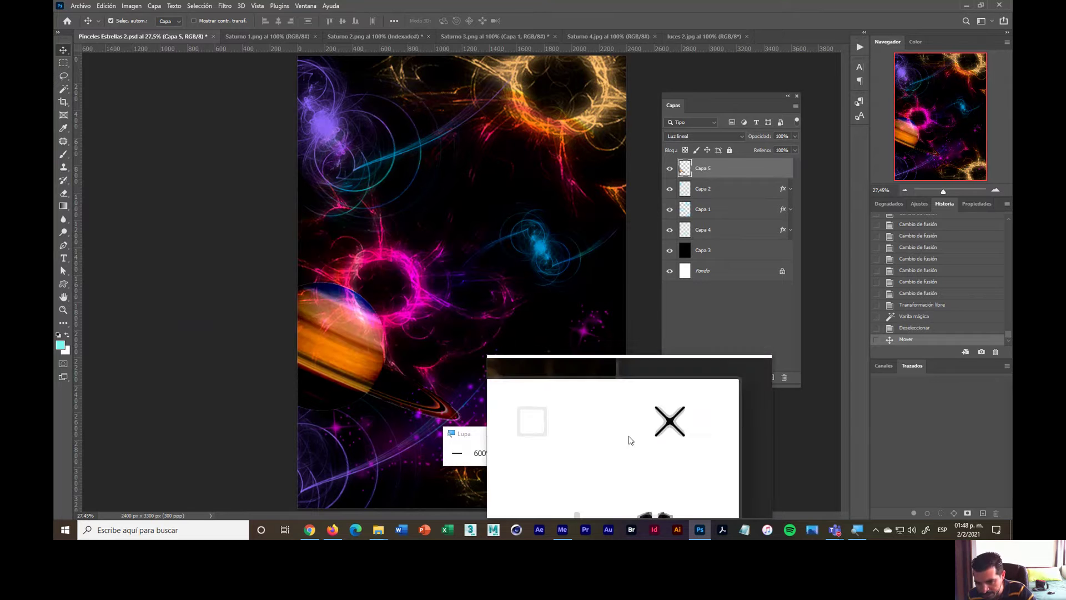
pyautogui.click(635, 433)
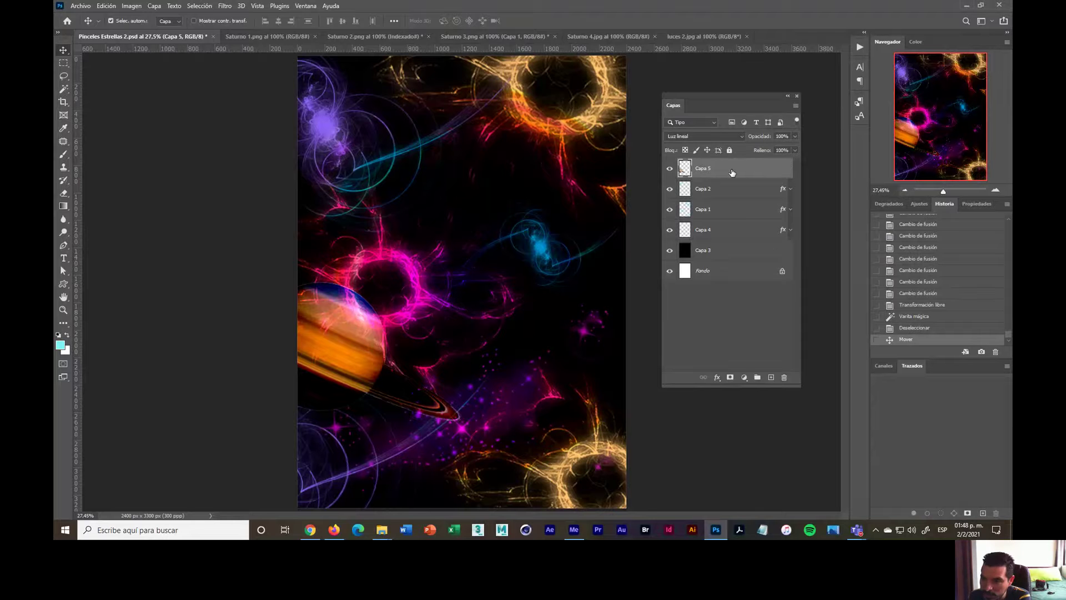
# Open the Motion Blur filter on the Saturn layer and frame the planet in its preview at 17%
pyautogui.click(226, 6)
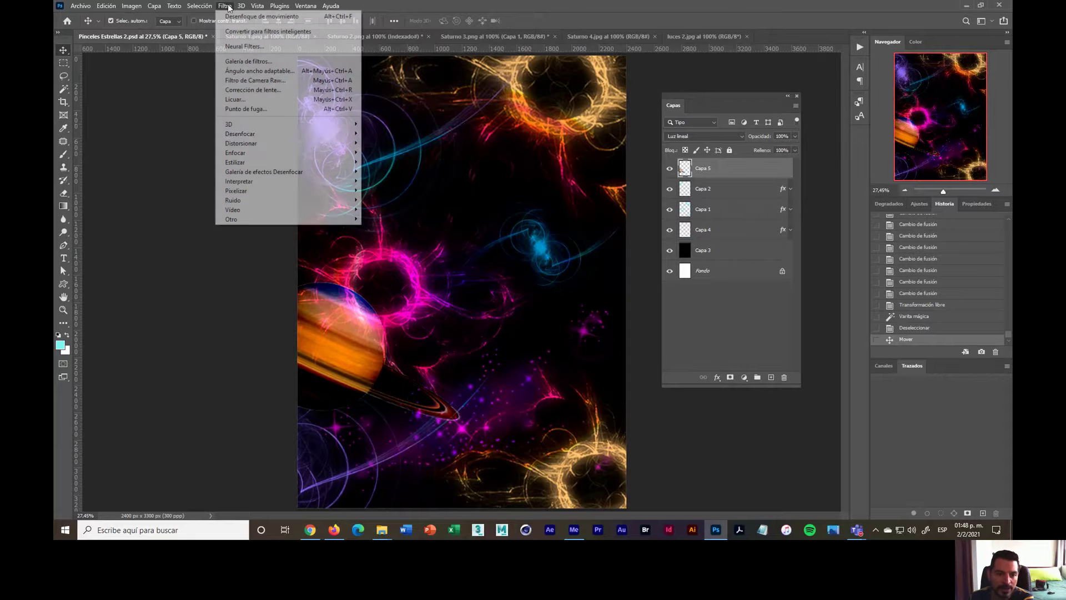
pyautogui.moveTo(256, 136)
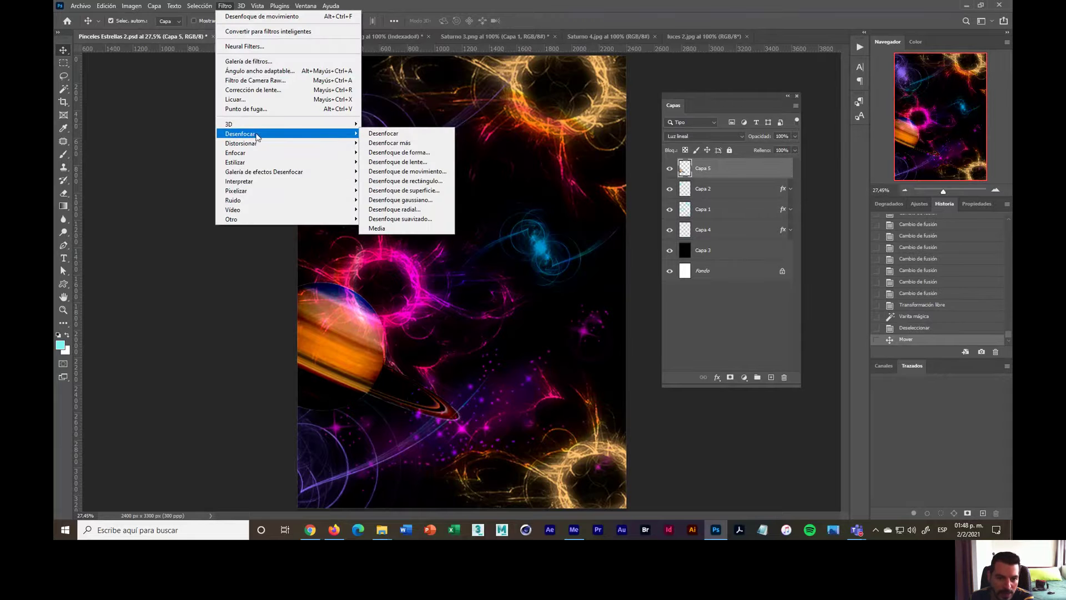
pyautogui.click(401, 176)
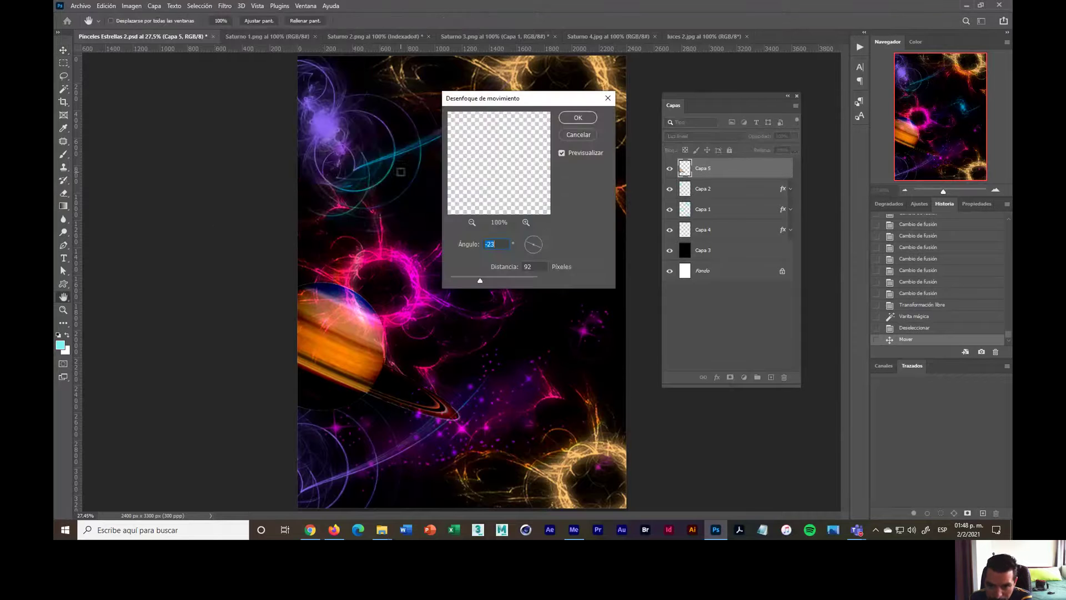
pyautogui.click(471, 222)
pyautogui.click(471, 223)
pyautogui.click(472, 223)
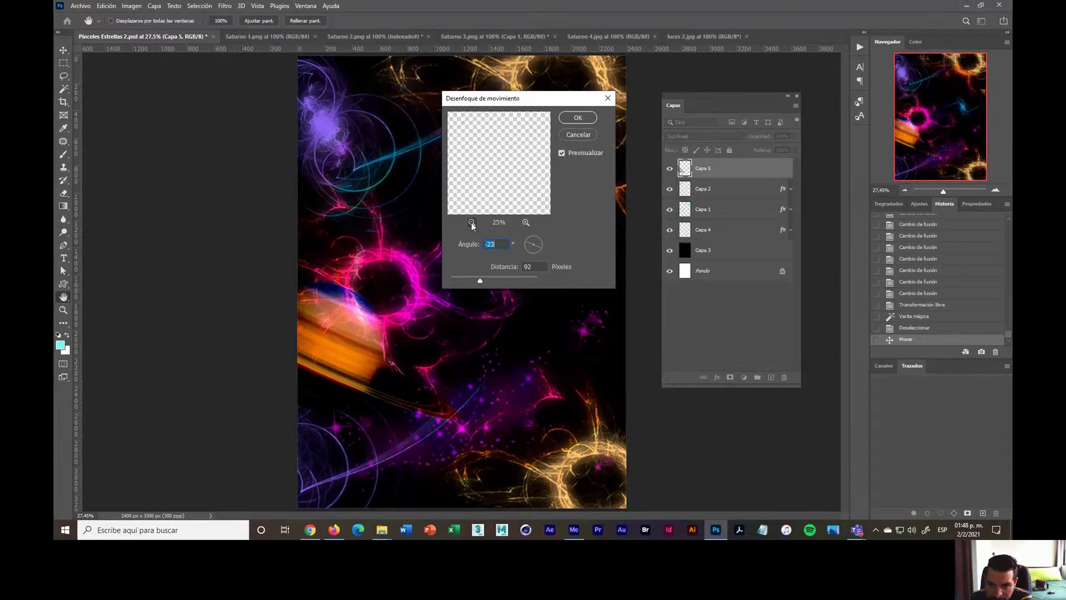
pyautogui.click(471, 222)
pyautogui.moveTo(527, 138); pyautogui.dragTo(494, 178)
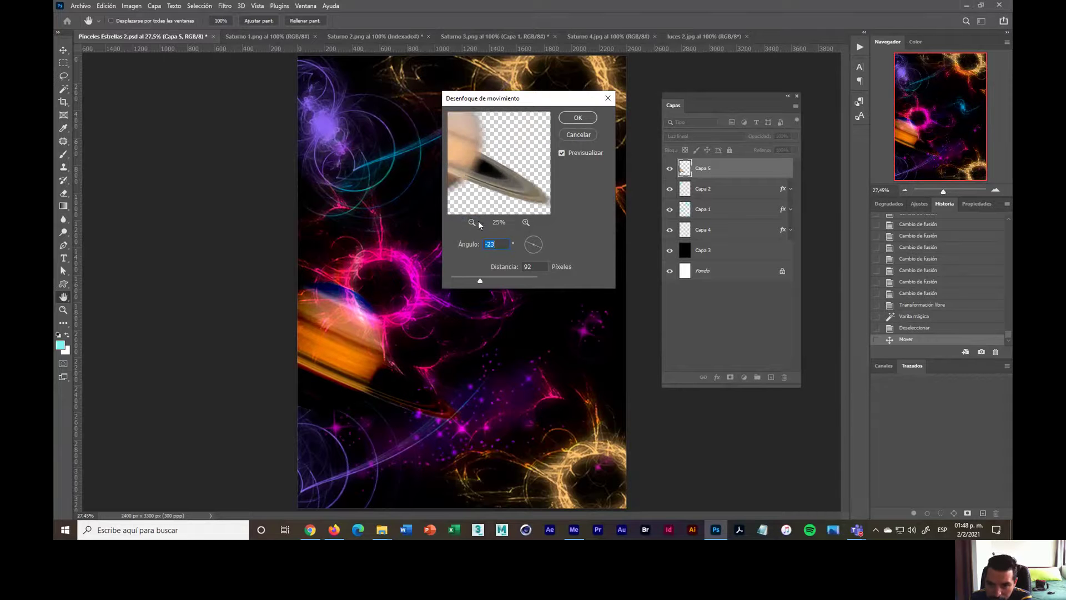
pyautogui.click(472, 222)
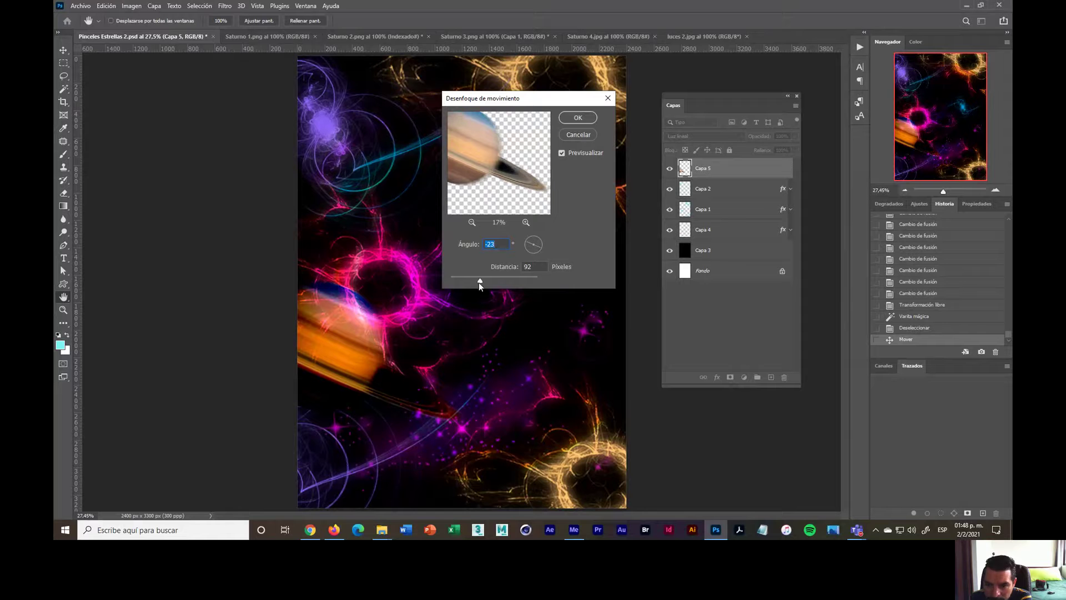
# Apply the motion blur to Saturn at an angle of -26° with its distance reduced below 71 pixels
pyautogui.moveTo(479, 280)
pyautogui.mouseDown()
pyautogui.moveTo(450, 281)
pyautogui.moveTo(477, 281)
pyautogui.mouseUp()
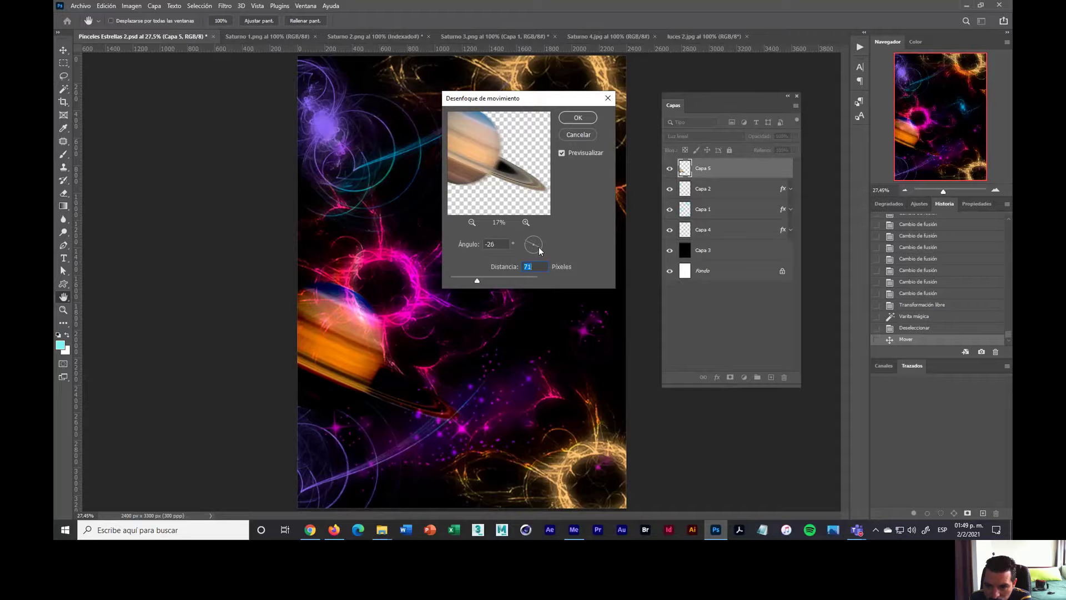
pyautogui.hotkey('shift', 'Tab')
pyautogui.moveTo(538, 246)
pyautogui.mouseDown()
pyautogui.moveTo(540, 237)
pyautogui.moveTo(539, 251)
pyautogui.mouseUp()
pyautogui.moveTo(541, 246); pyautogui.dragTo(538, 245)
pyautogui.click(538, 246)
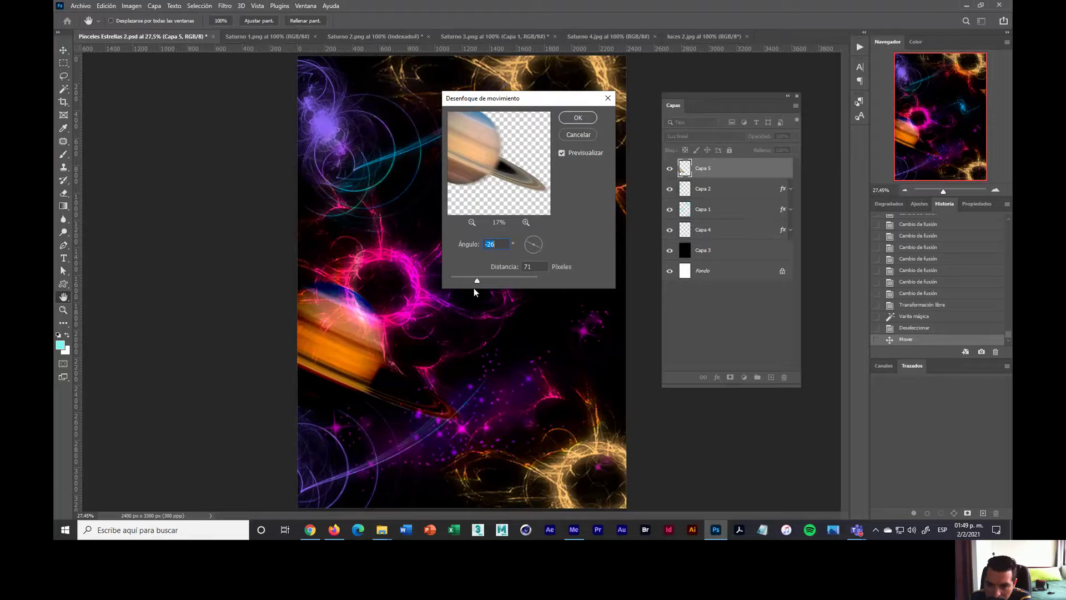
pyautogui.moveTo(478, 278); pyautogui.dragTo(472, 281)
pyautogui.click(586, 117)
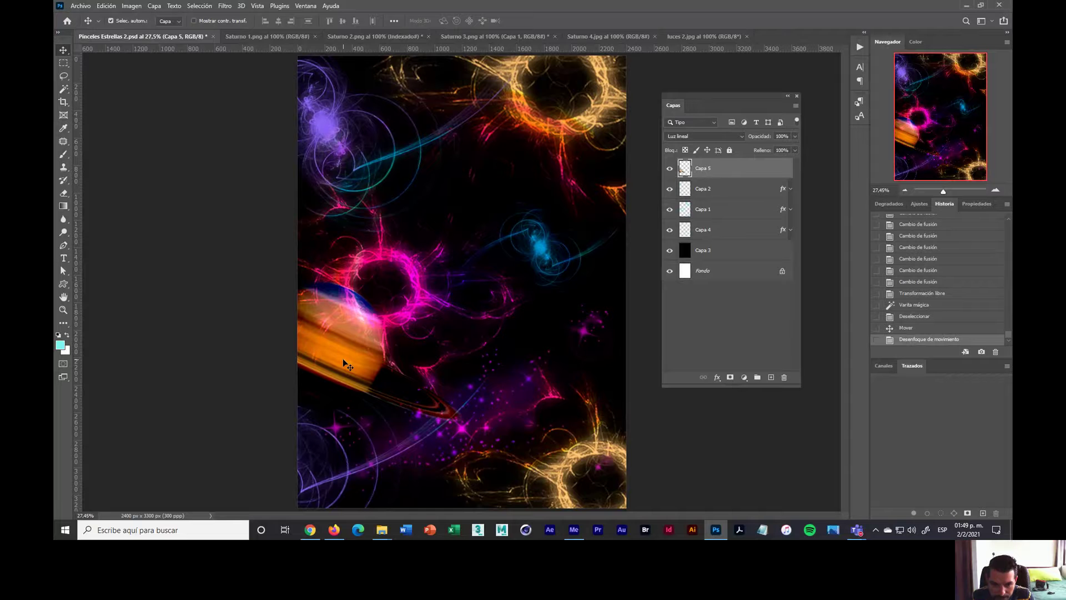
pyautogui.press('super+plus')
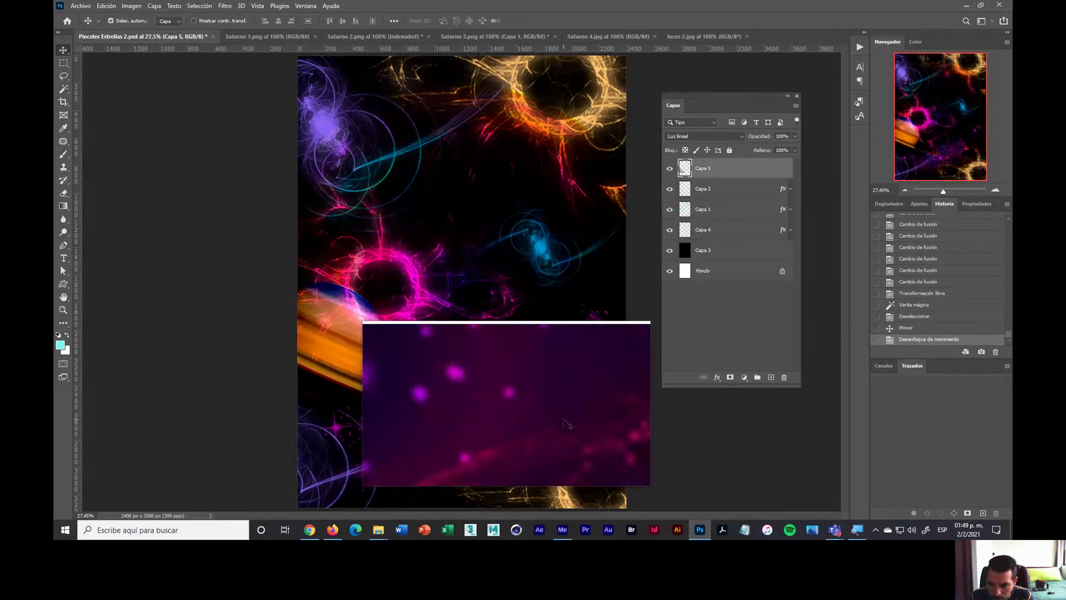
pyautogui.click(639, 430)
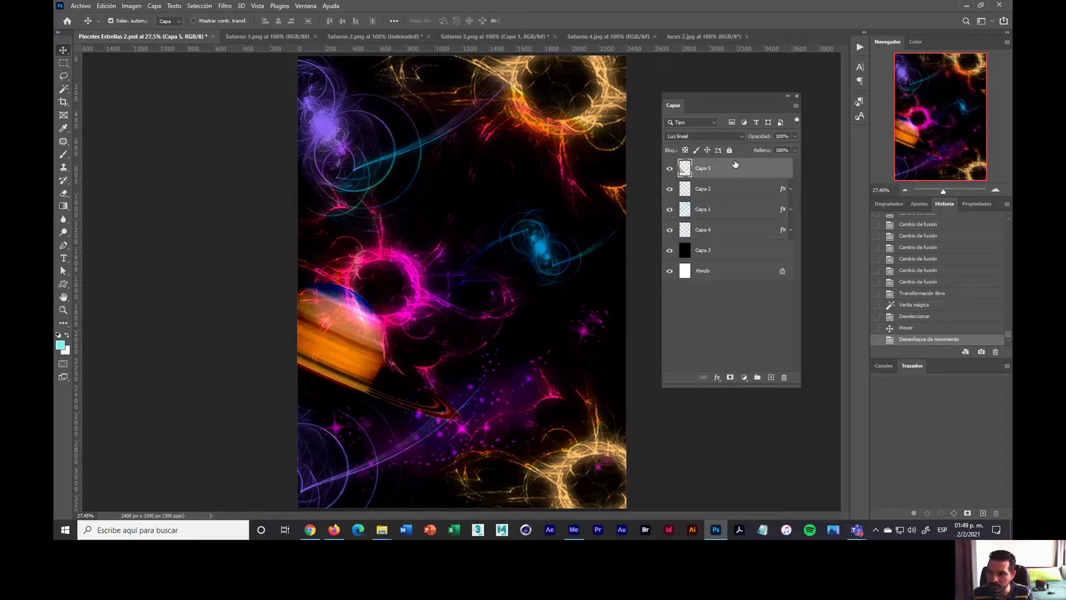
# Duplicate the Saturn layer Capa 5 and link the copy with the original
pyautogui.hotkey('ctrl', 'j')
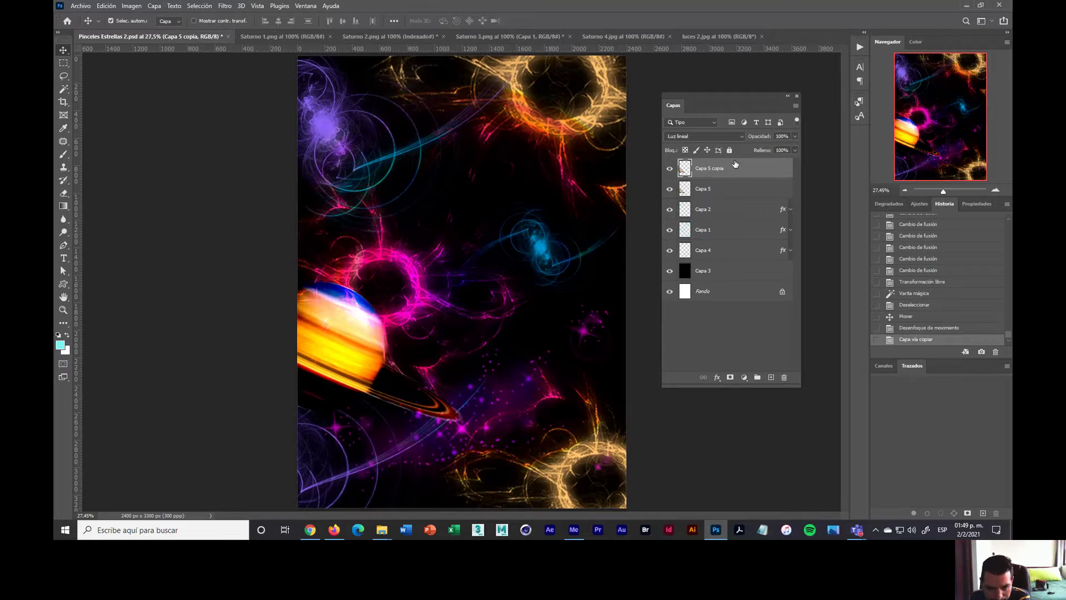
pyautogui.keyDown('shift'); pyautogui.click(734, 193); pyautogui.keyUp('shift')
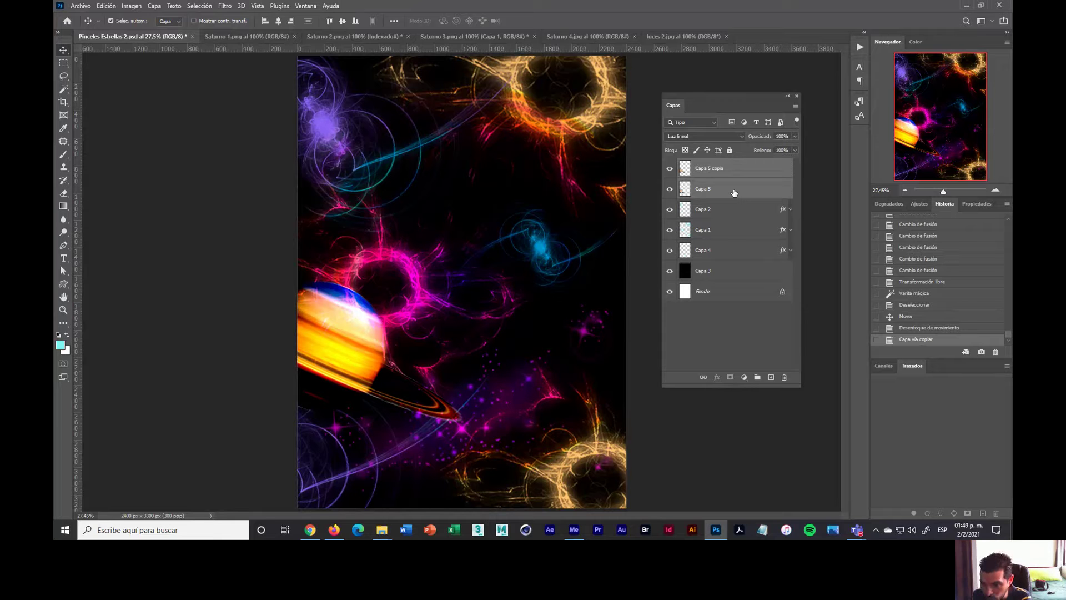
pyautogui.click(703, 377)
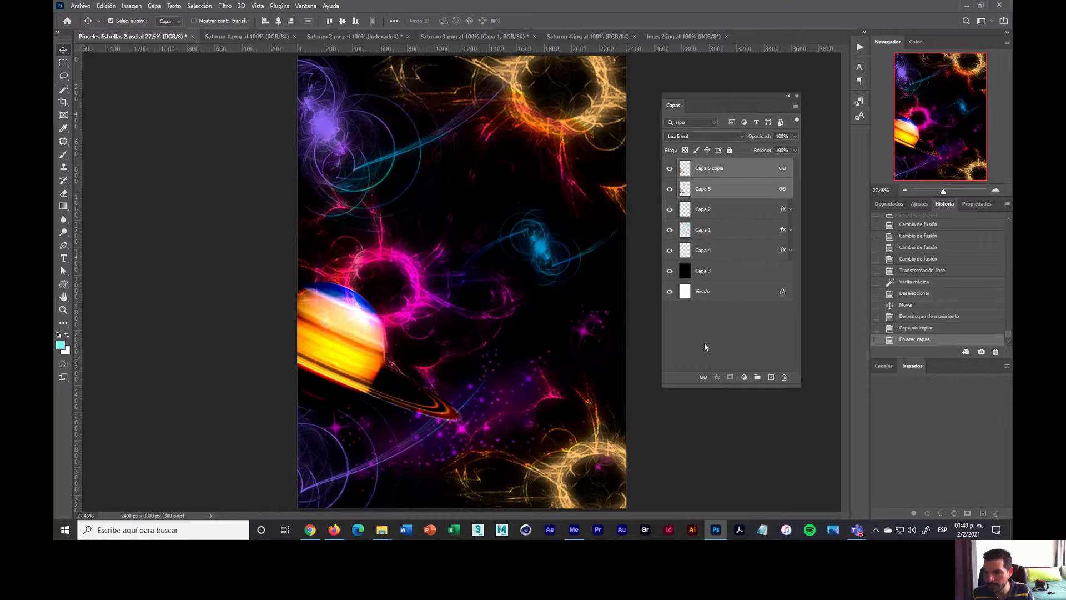
# Try scaling the linked Saturn layers together to about 74%, and undo the resize
pyautogui.click(740, 166)
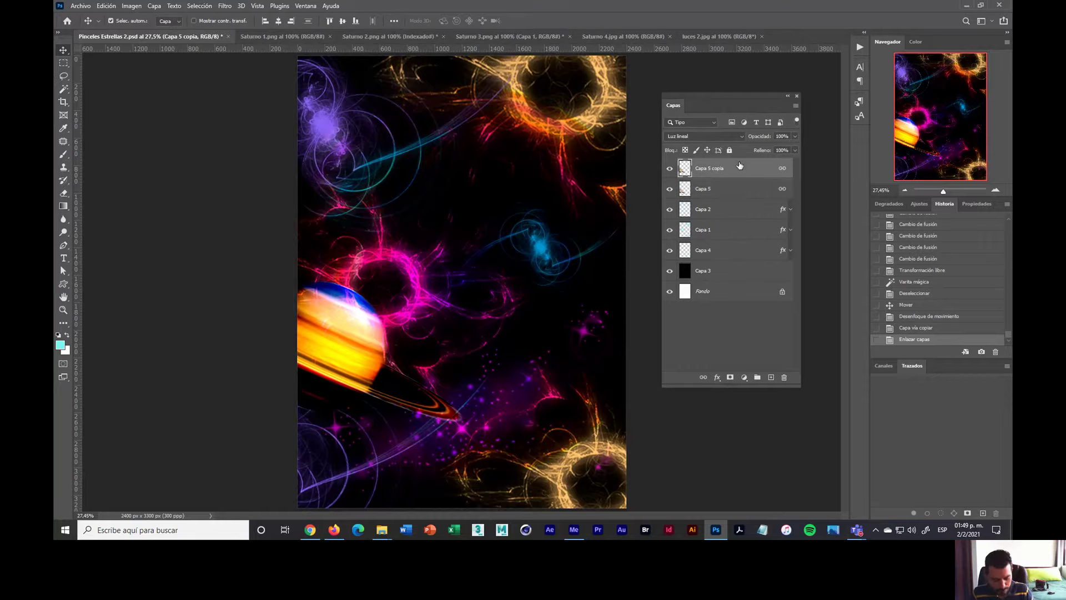
pyautogui.hotkey('ctrl', 't')
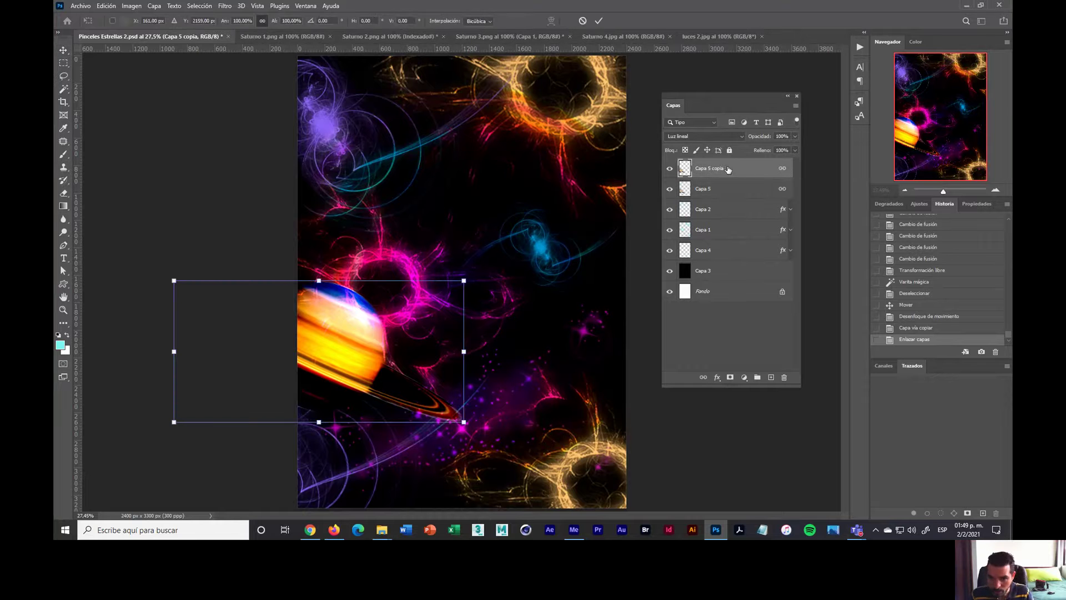
pyautogui.moveTo(464, 280); pyautogui.dragTo(391, 319)
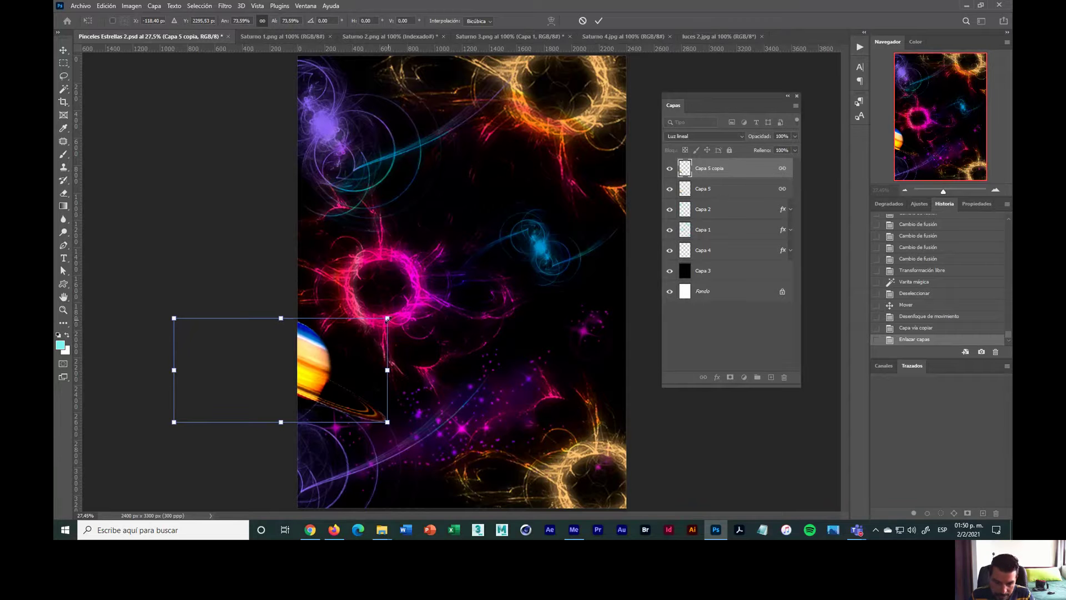
pyautogui.hotkey('ctrl', 'z')
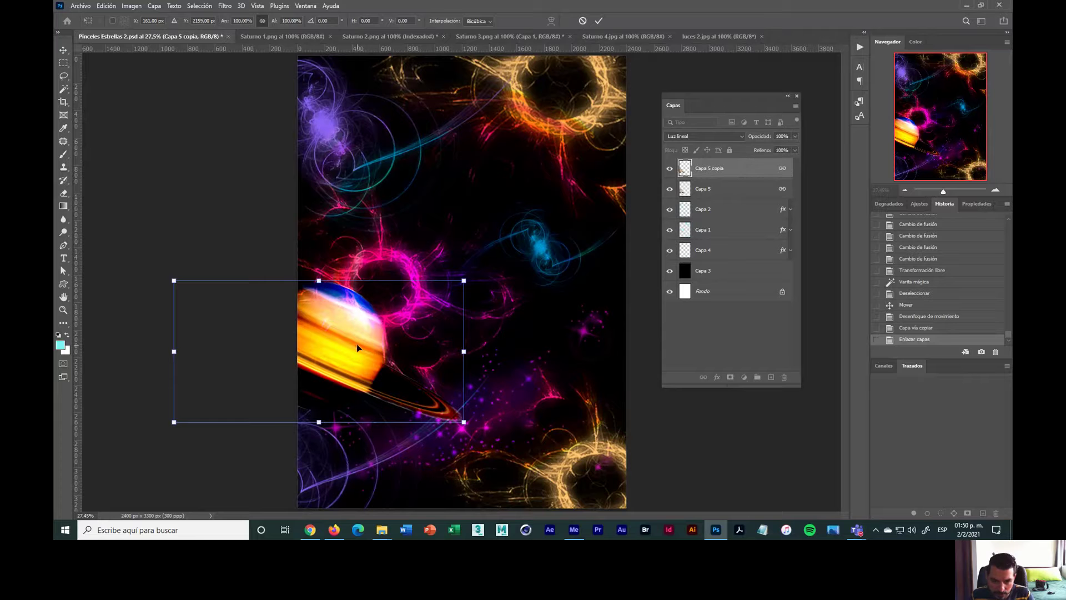
pyautogui.press('Return')
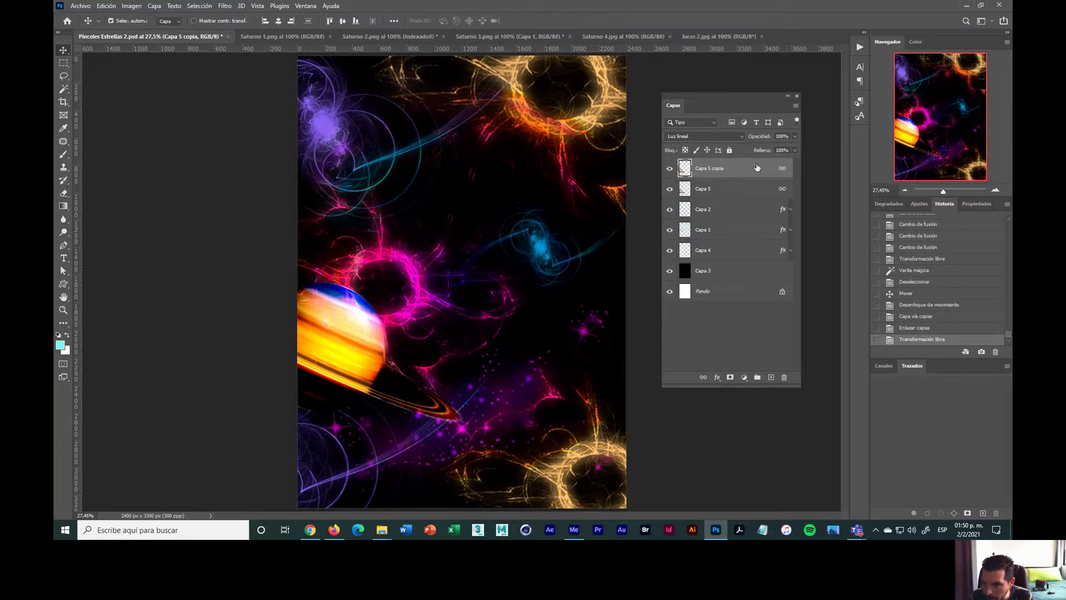
# Move the Saturn copy between Capa 4 and Capa 3 and set its opacity to 76%
pyautogui.moveTo(758, 168); pyautogui.dragTo(744, 264)
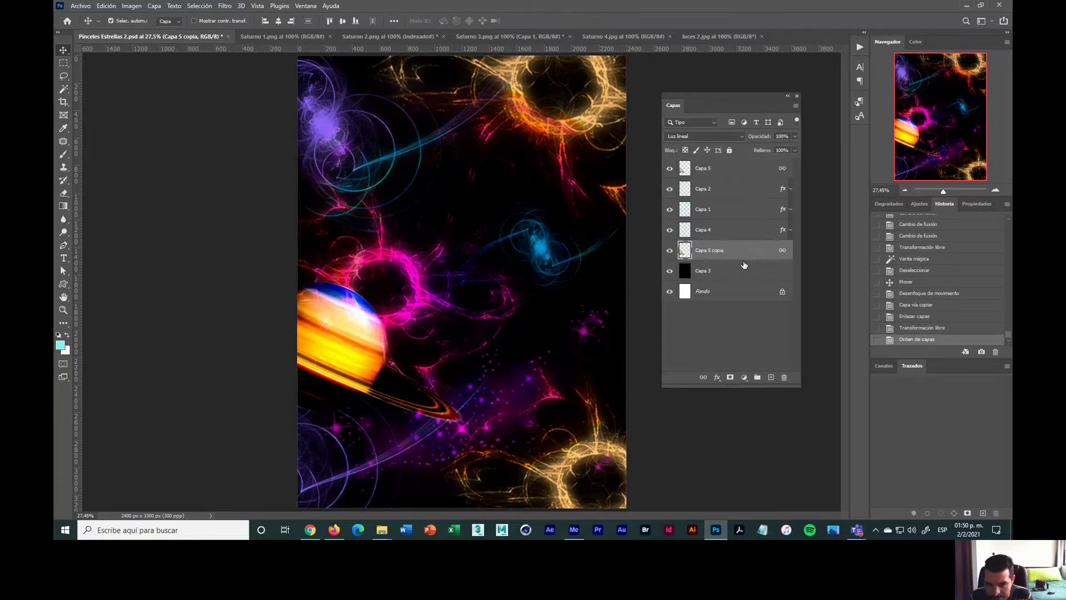
pyautogui.click(794, 137)
pyautogui.moveTo(790, 149); pyautogui.dragTo(783, 152)
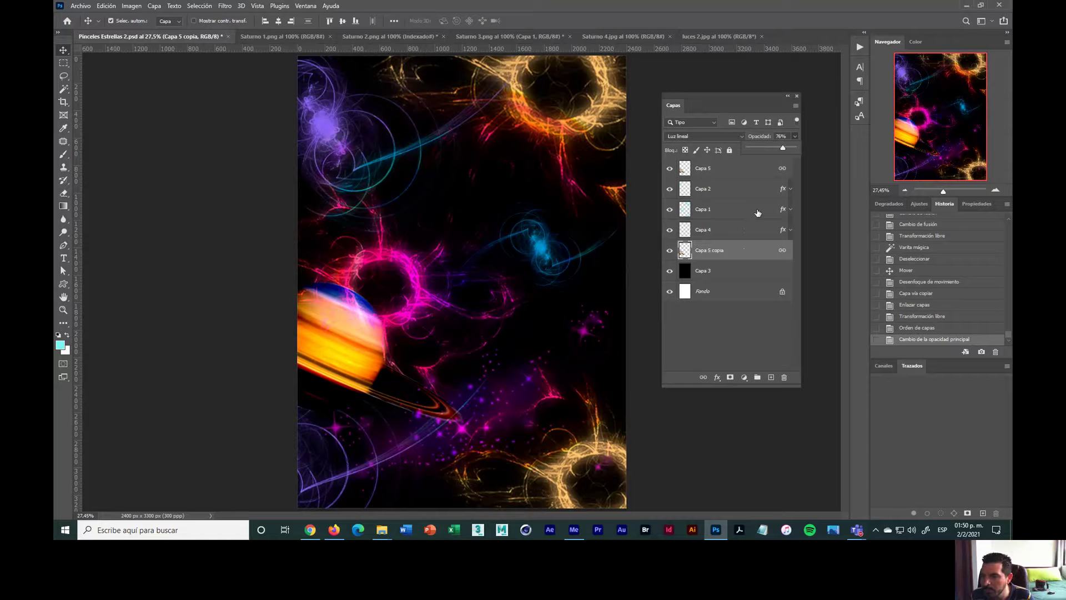
pyautogui.click(827, 230)
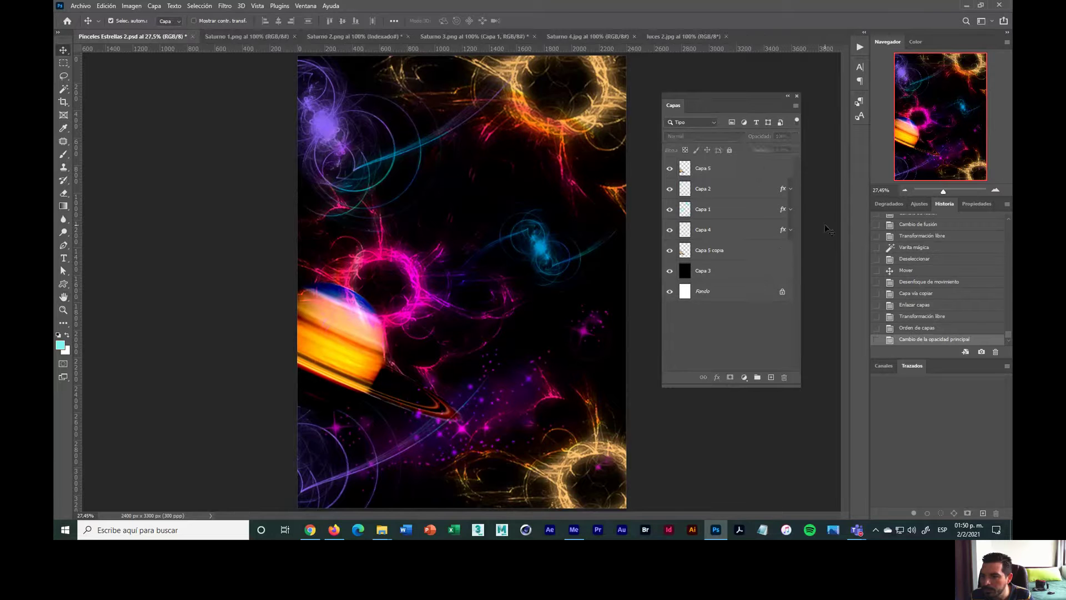
# Try placing Capa 5 directly below Capa 4, and return both Saturn layers to the top of the layer stack
pyautogui.moveTo(757, 169); pyautogui.dragTo(767, 249)
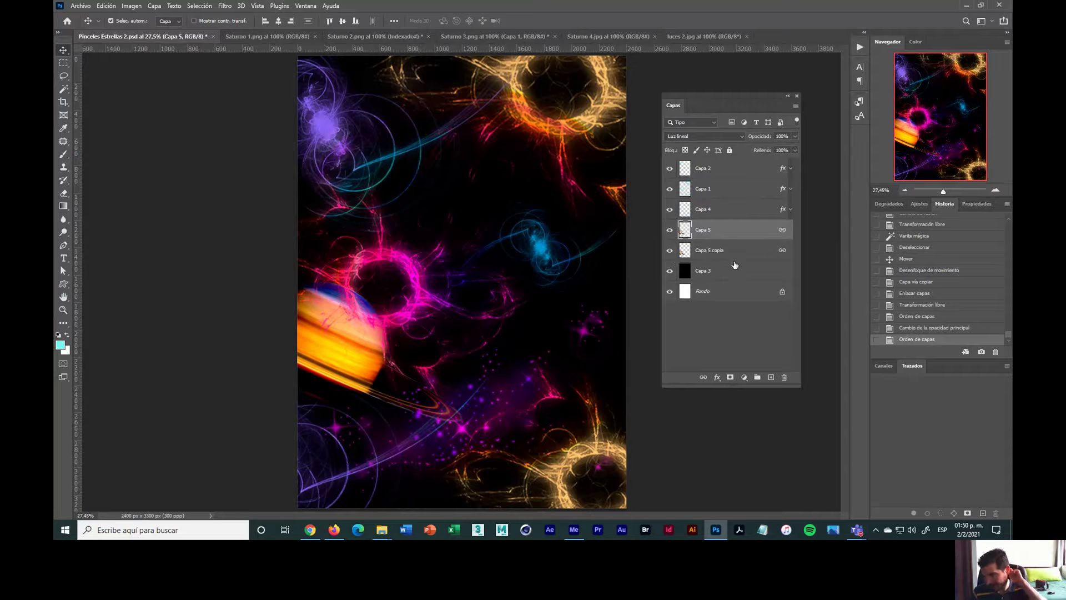
pyautogui.moveTo(719, 229); pyautogui.dragTo(732, 165)
pyautogui.moveTo(737, 250); pyautogui.dragTo(743, 185)
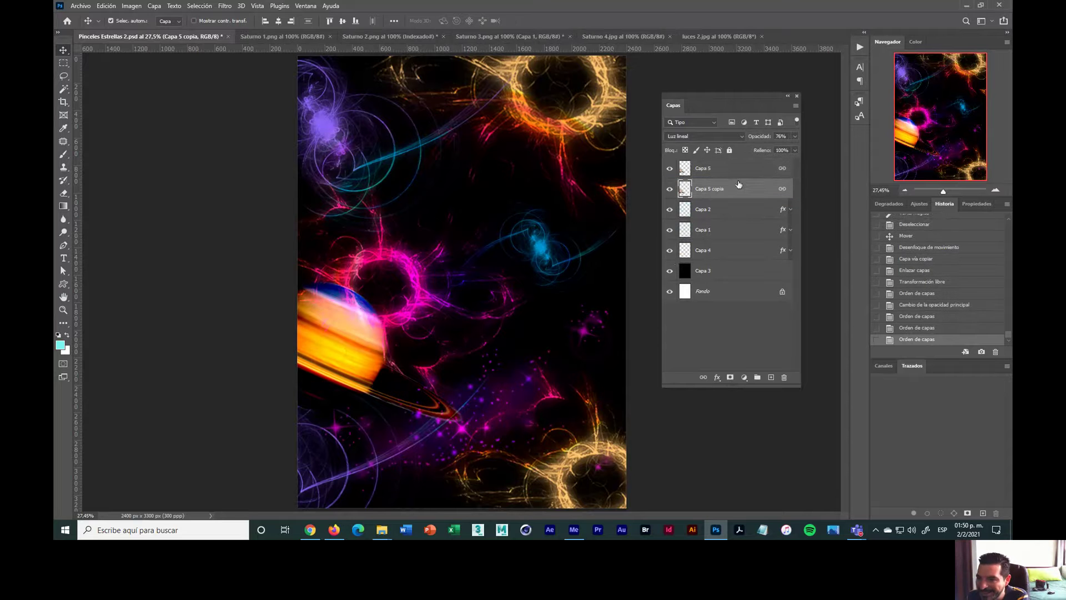
pyautogui.click(745, 169)
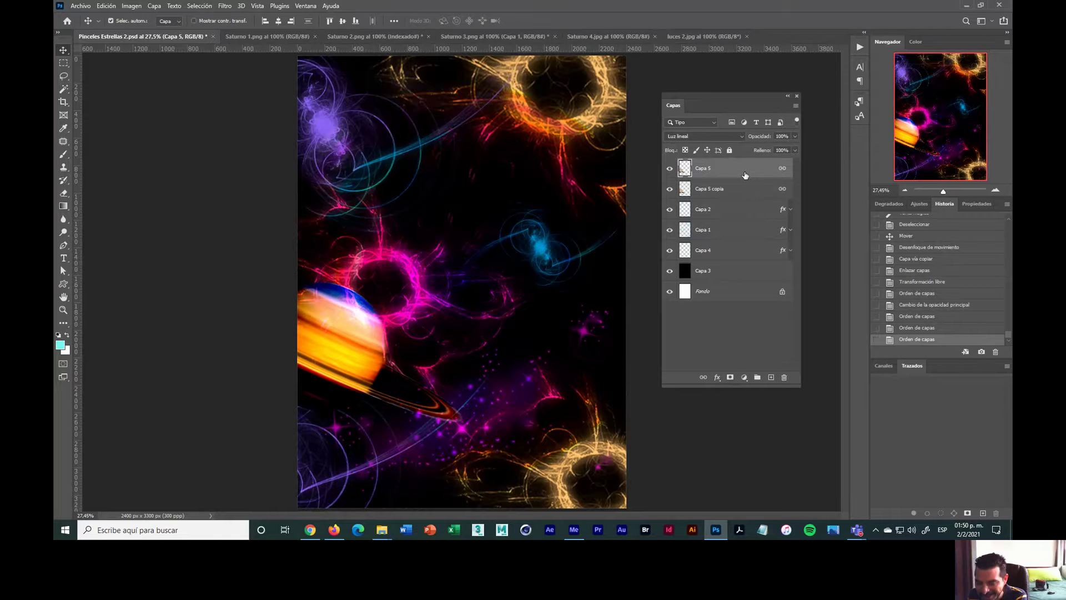
pyautogui.hotkey('ctrl', 't')
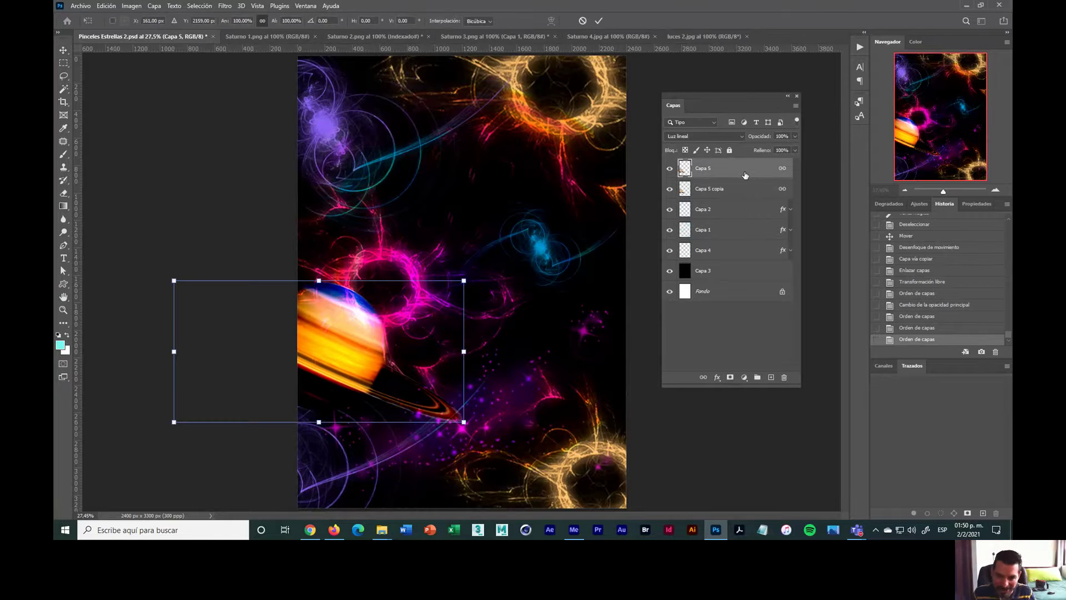
pyautogui.moveTo(358, 328)
pyautogui.mouseDown()
pyautogui.moveTo(404, 310)
pyautogui.moveTo(371, 309)
pyautogui.moveTo(351, 335)
pyautogui.mouseUp()
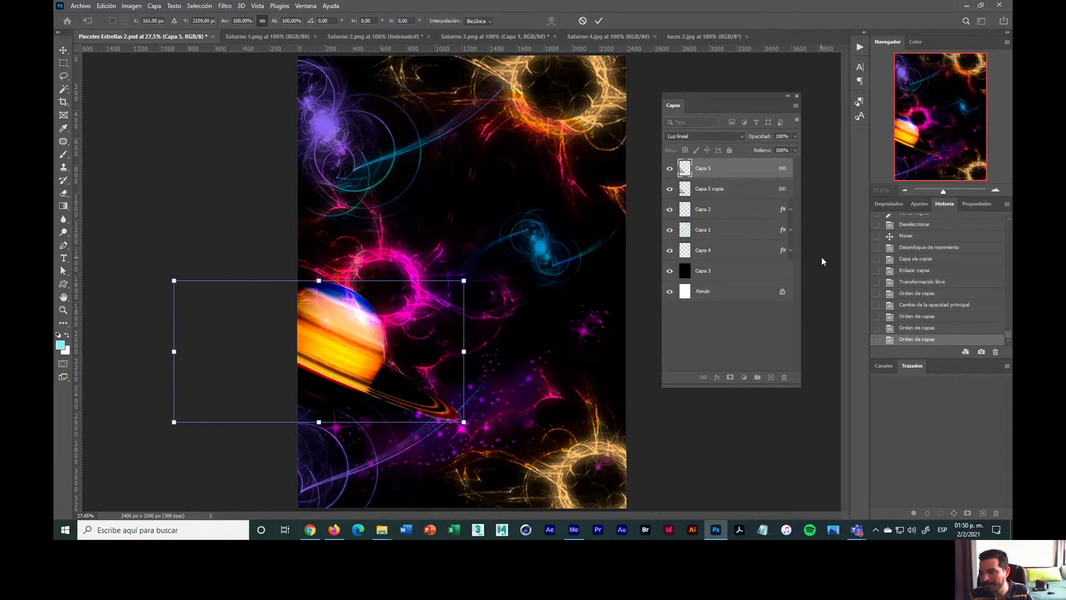
pyautogui.press('Return')
# Place both Saturn layers below Capa 4 and above Capa 3, with Capa 5 over its copy
pyautogui.moveTo(759, 197); pyautogui.dragTo(750, 255)
pyautogui.moveTo(748, 173); pyautogui.dragTo(750, 226)
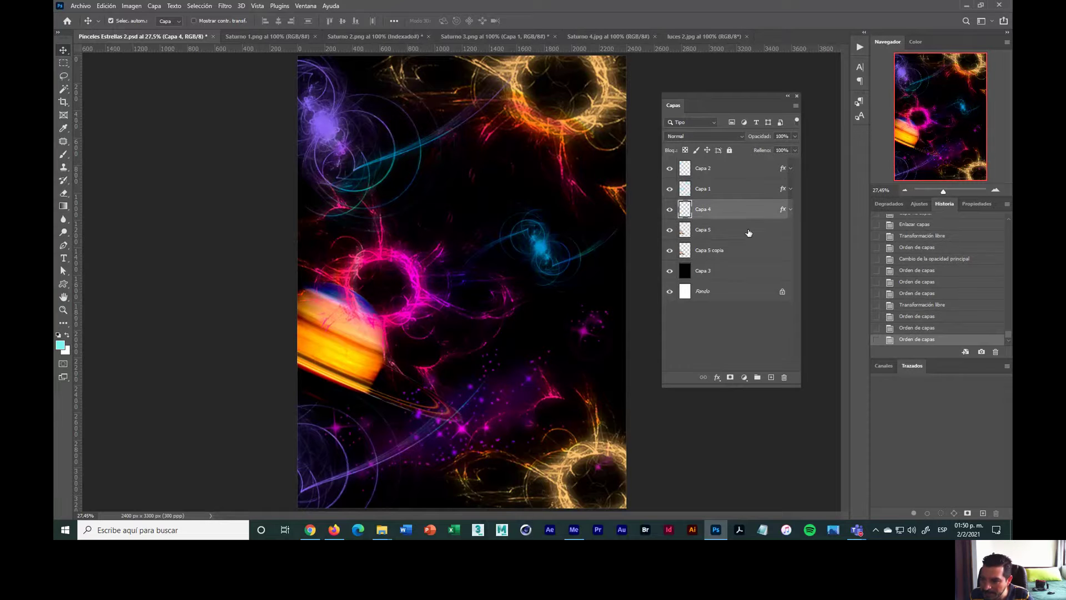
pyautogui.click(748, 233)
# Review the blend mode and opacity of the two Saturn layers and of Capa 4, Capa 1 and Capa 2
pyautogui.click(745, 250)
pyautogui.click(747, 234)
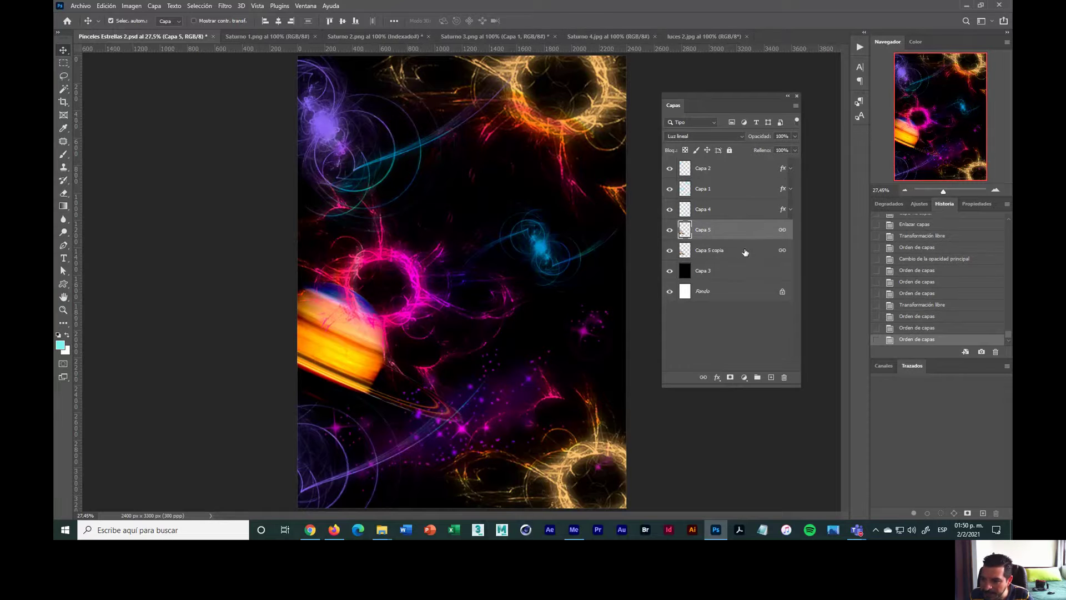
pyautogui.click(745, 251)
pyautogui.click(736, 231)
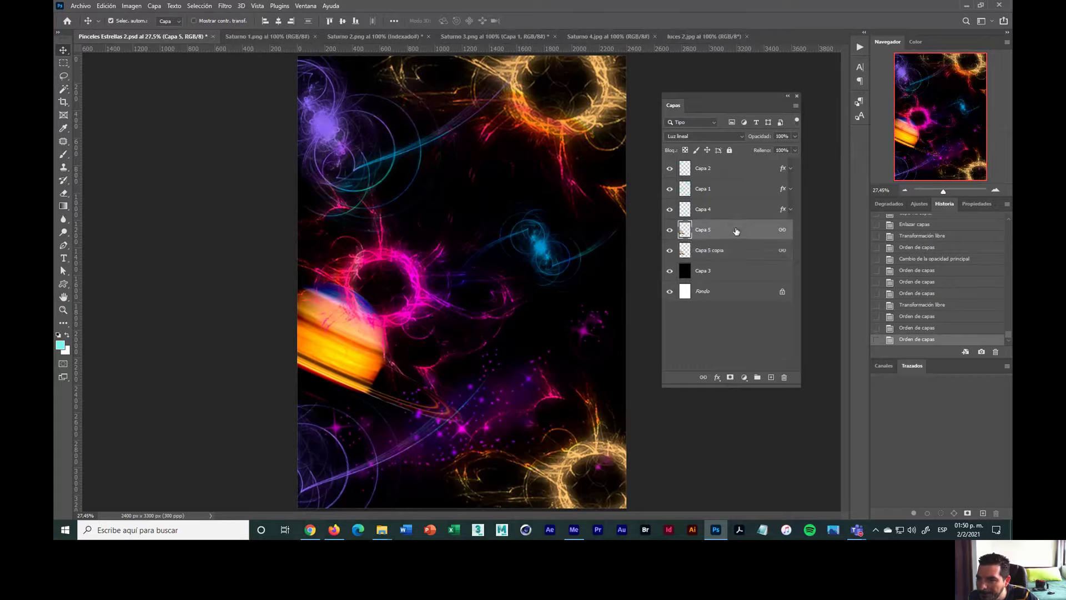
pyautogui.click(737, 253)
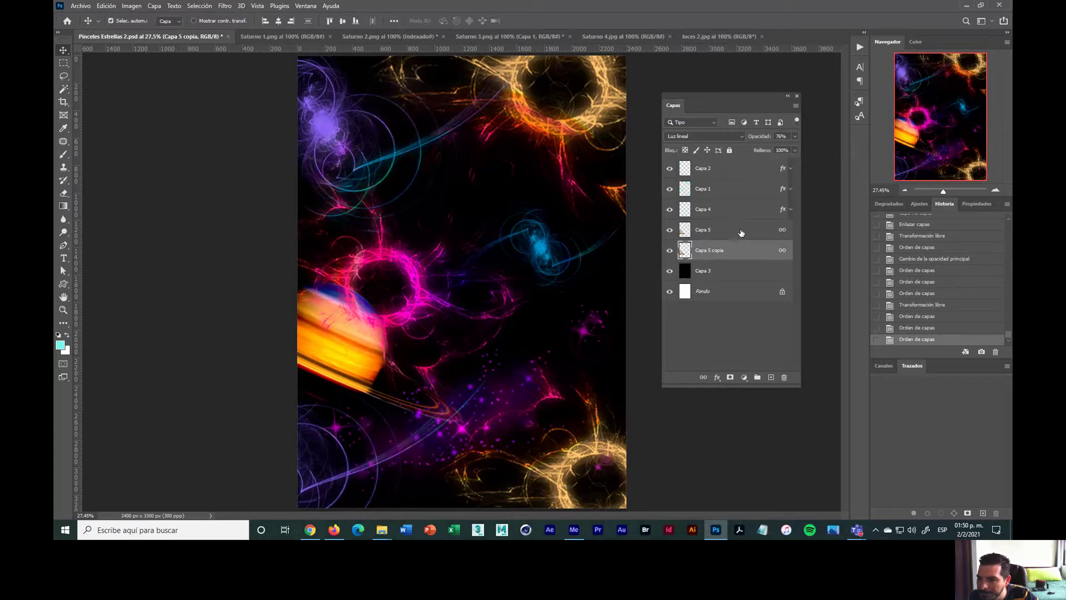
pyautogui.click(741, 233)
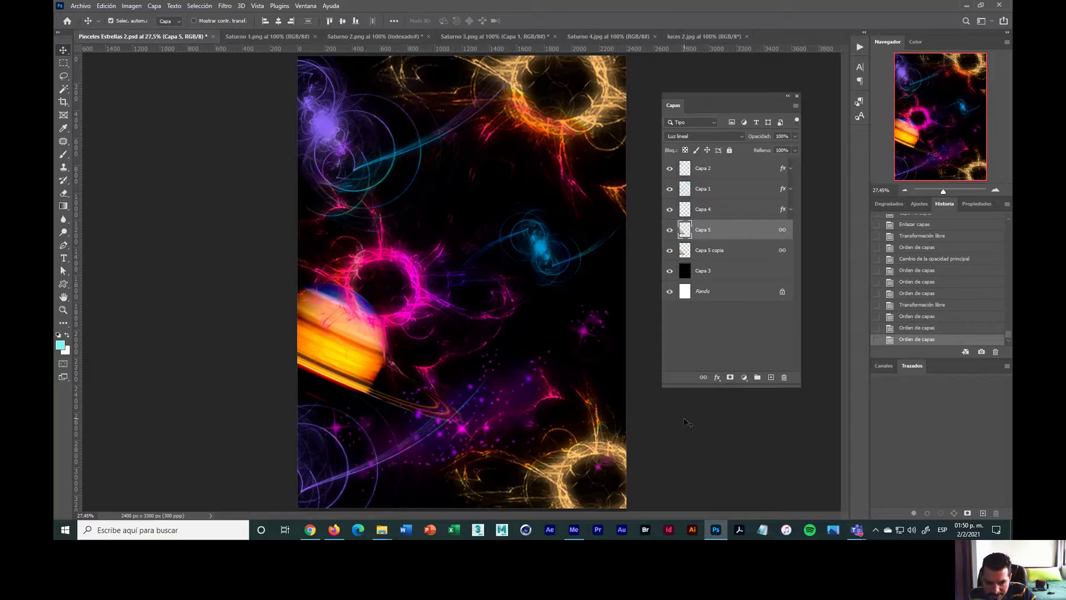
pyautogui.click(738, 210)
pyautogui.click(742, 189)
pyautogui.click(744, 167)
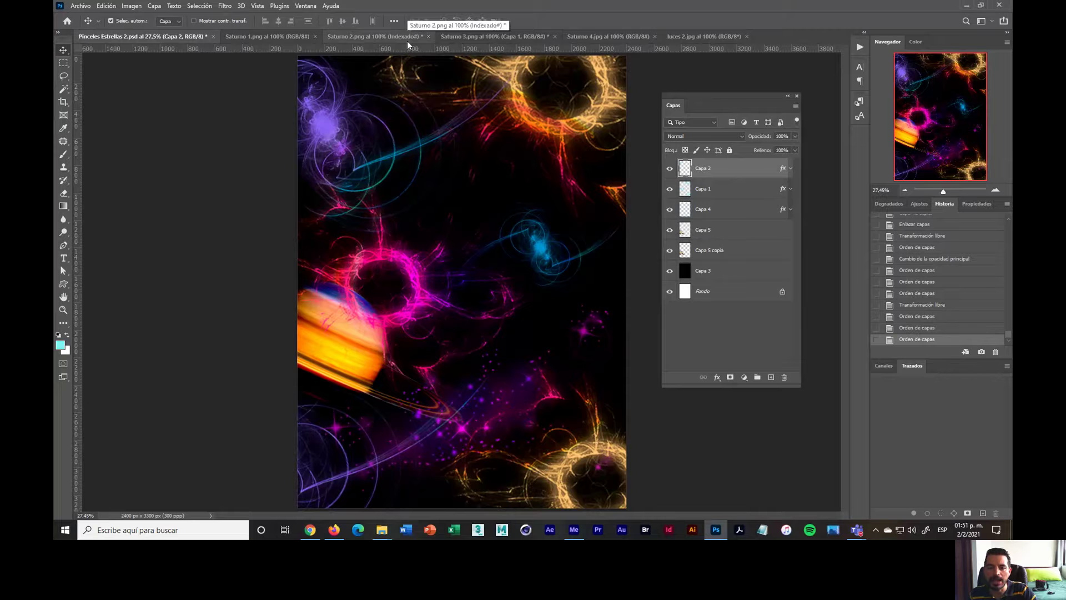
# Look at Saturno 1.png, open Saturno 2.png and try moving its planet image
pyautogui.click(260, 36)
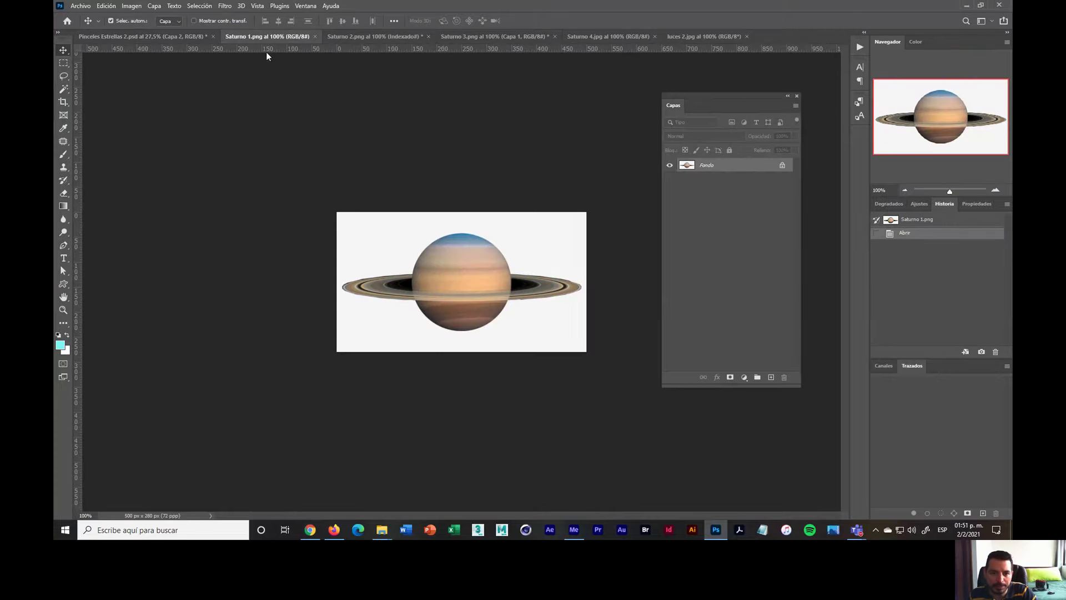
pyautogui.click(392, 36)
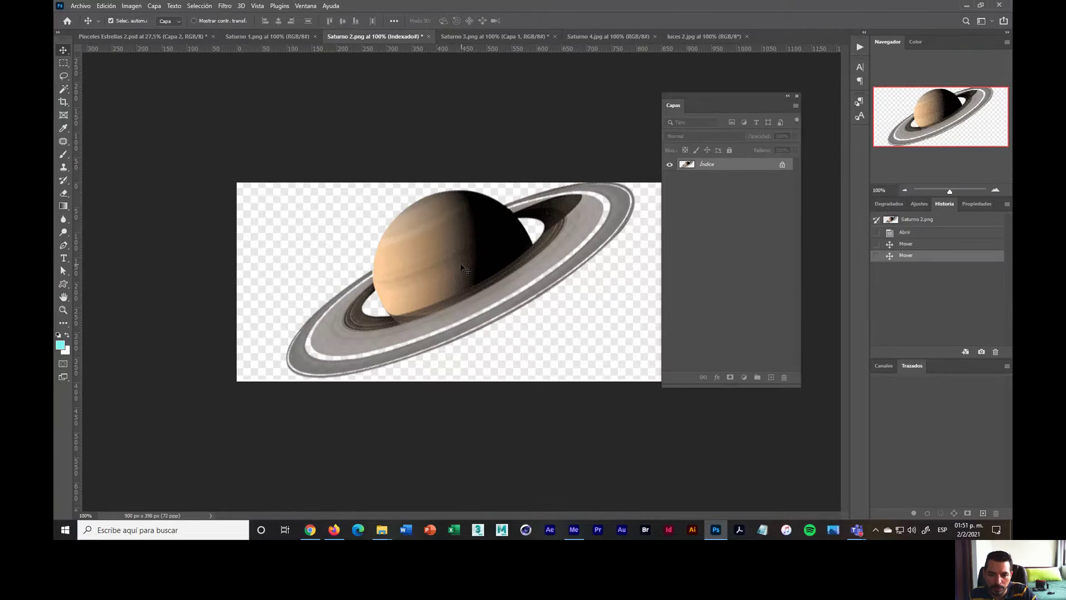
pyautogui.moveTo(440, 262); pyautogui.dragTo(475, 259)
pyautogui.moveTo(451, 206); pyautogui.dragTo(462, 231)
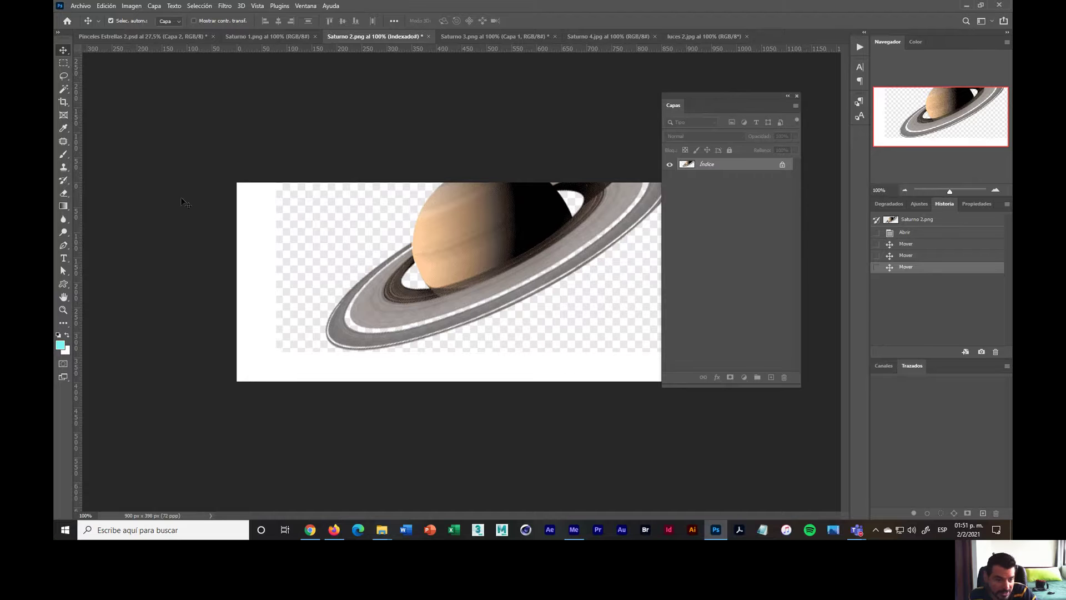
# Try deleting the checkerboard background and the left ring gap in Saturno 2.png using Magic Wand selections
pyautogui.click(65, 88)
pyautogui.click(335, 257)
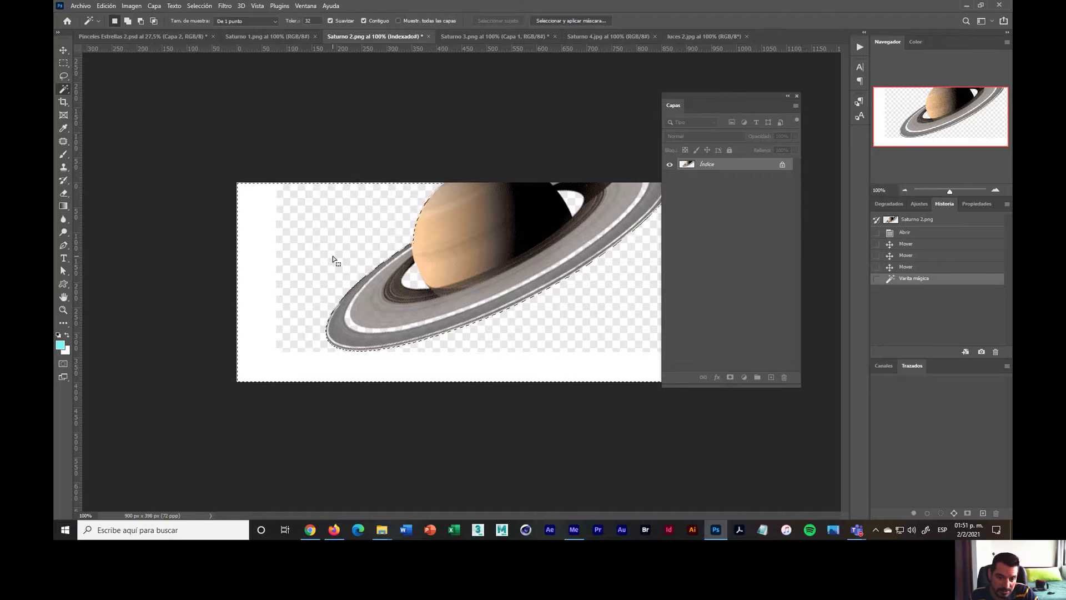
pyautogui.press('Delete')
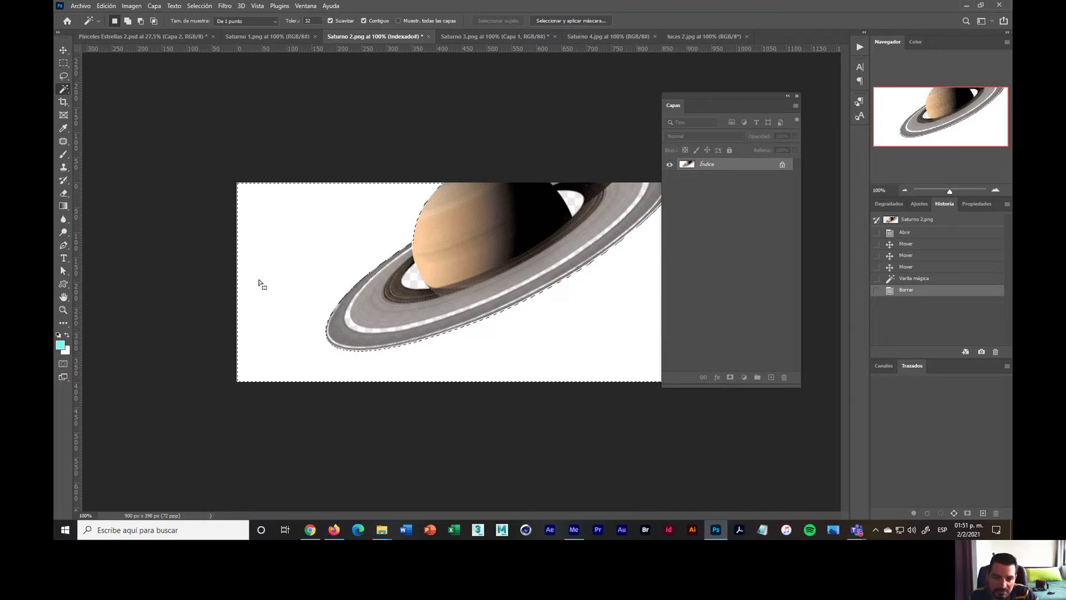
pyautogui.click(416, 284)
pyautogui.press('Delete')
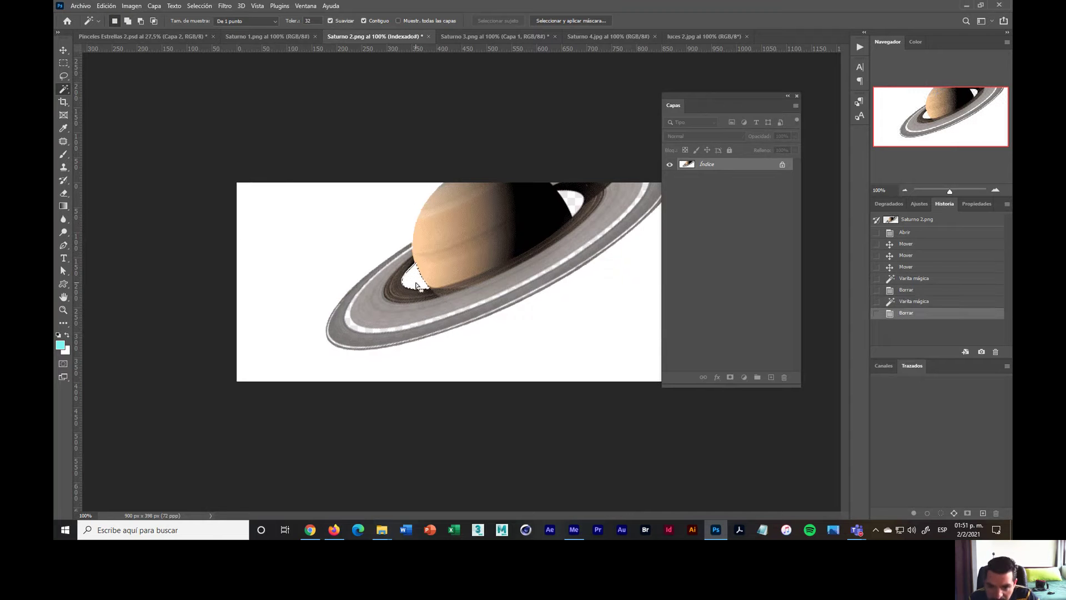
# Deselect, try shifting the Saturno 2.png image, and revert the document to its originally opened state
pyautogui.press('v')
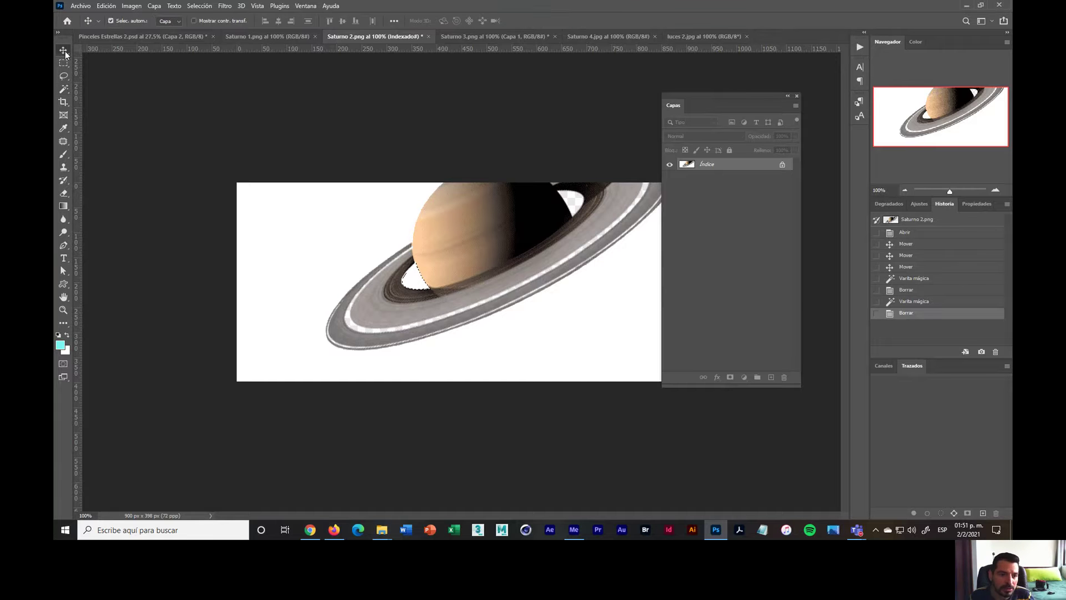
pyautogui.hotkey('ctrl', 'd')
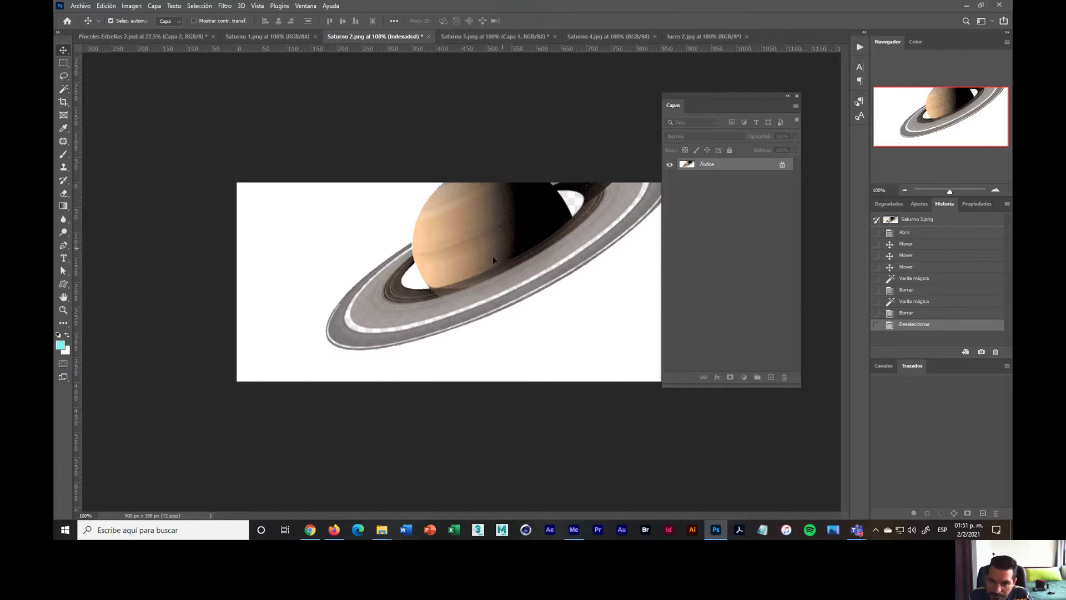
pyautogui.moveTo(493, 260); pyautogui.dragTo(452, 242)
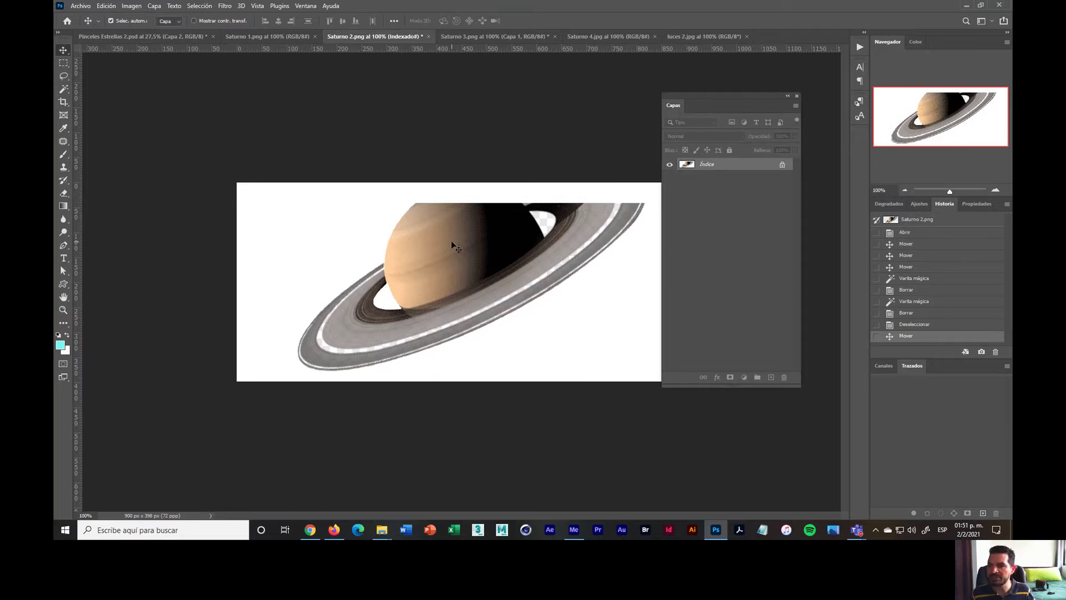
pyautogui.click(924, 233)
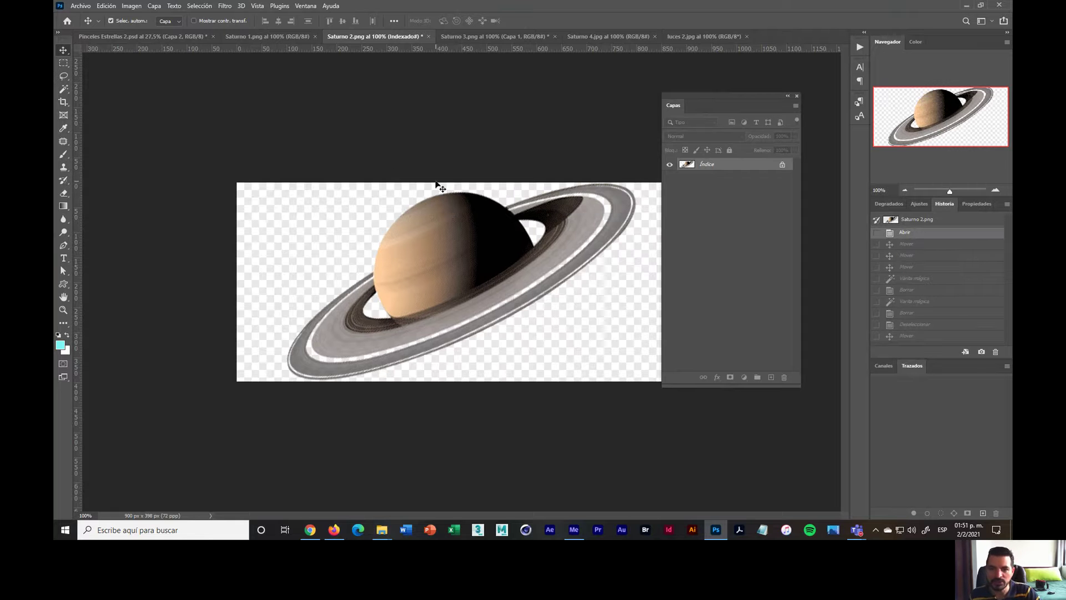
# Bring the Saturn from Saturno 3.png into the star-brush composition and enlarge it to about 268% in the upper part of the canvas
pyautogui.click(469, 35)
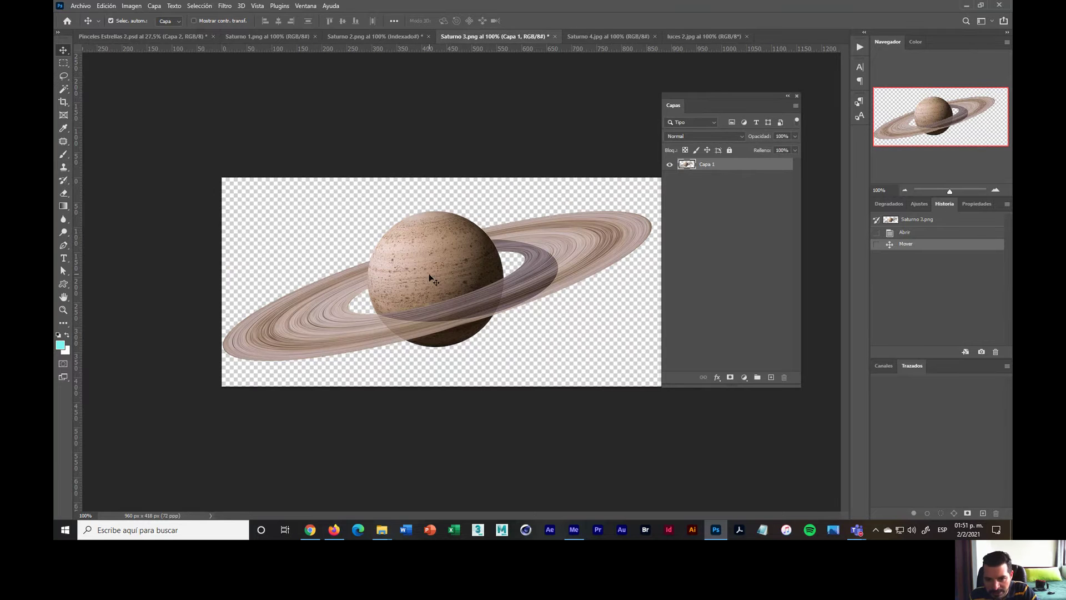
pyautogui.moveTo(428, 273); pyautogui.dragTo(502, 201)
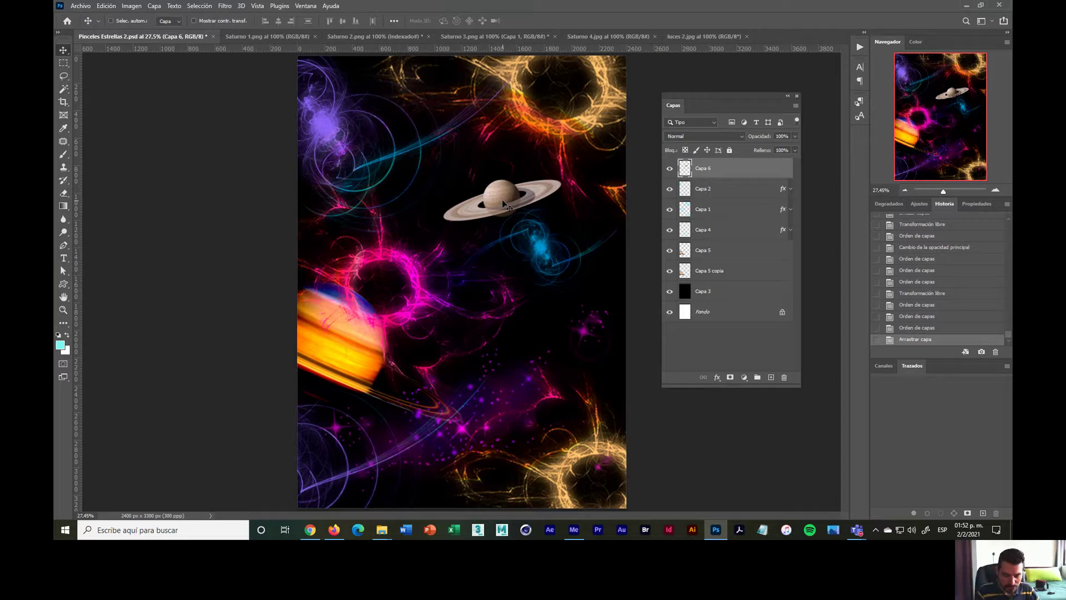
pyautogui.hotkey('ctrl', 't')
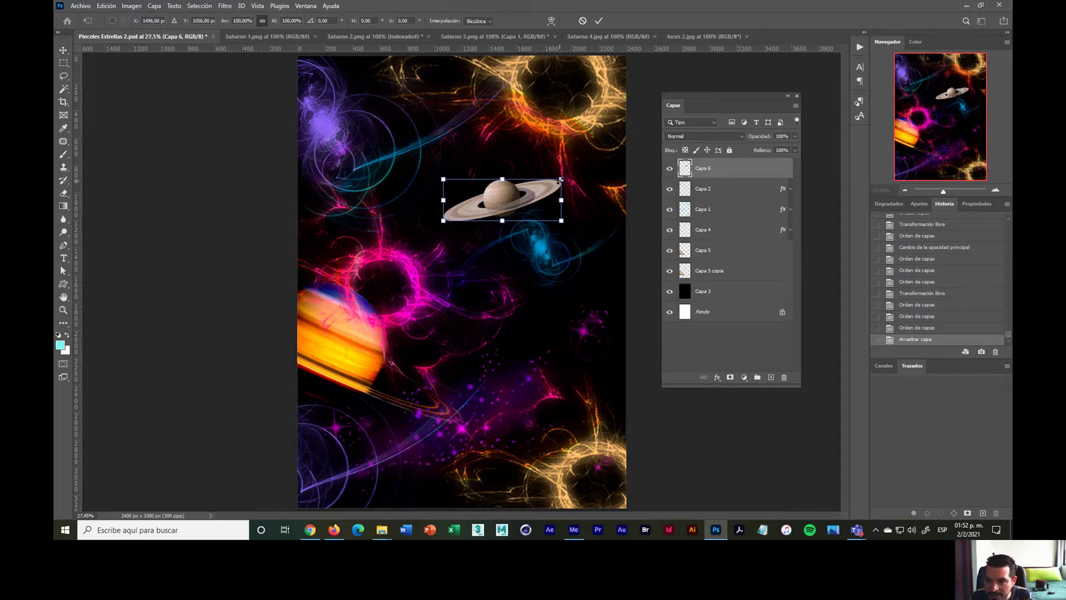
pyautogui.moveTo(560, 179); pyautogui.dragTo(691, 111)
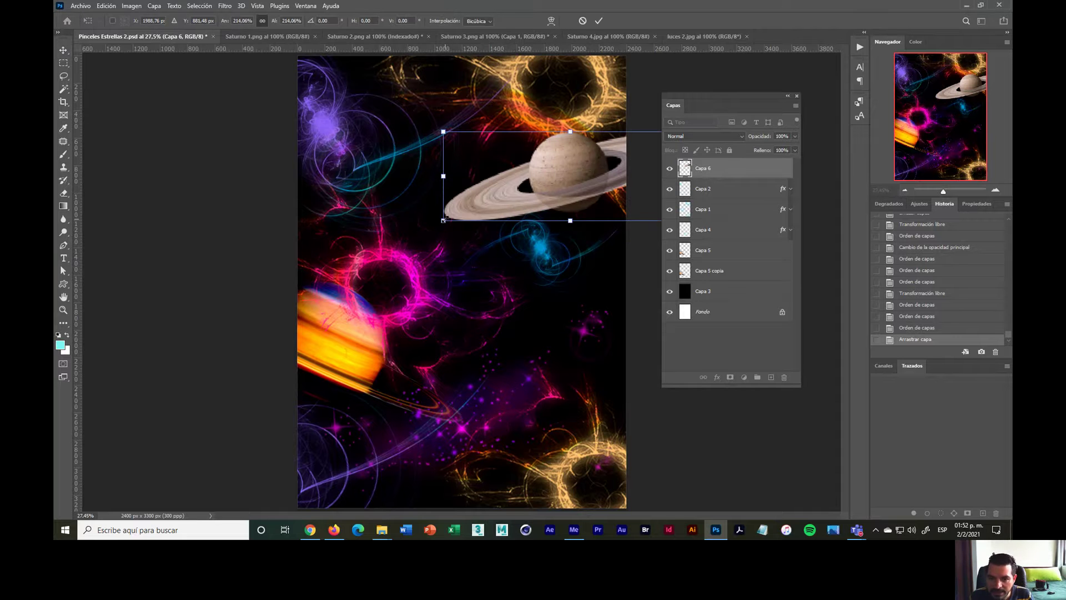
pyautogui.moveTo(443, 221); pyautogui.dragTo(376, 246)
pyautogui.moveTo(523, 193); pyautogui.dragTo(549, 170)
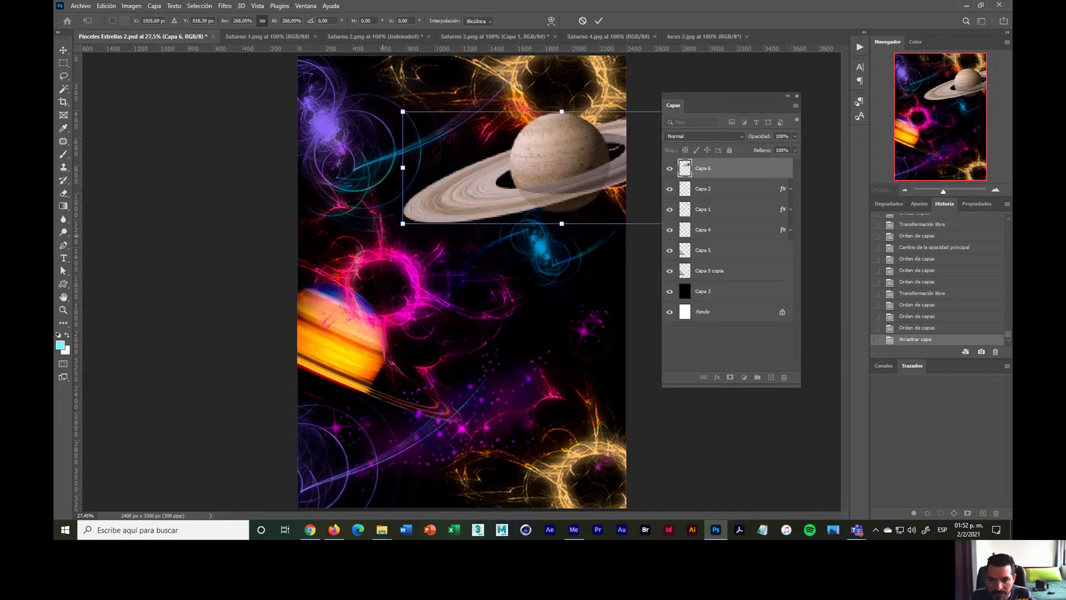
# Tilt the new Saturn counterclockwise, enlarge it to about 303%, and place it running off the canvas's right edge
pyautogui.moveTo(392, 227); pyautogui.dragTo(402, 244)
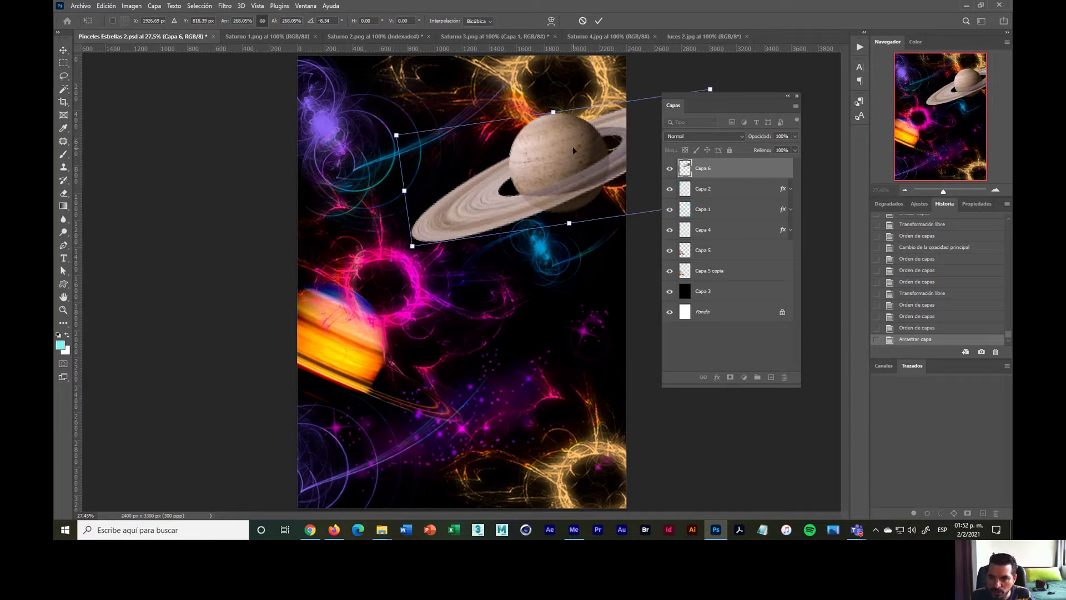
pyautogui.moveTo(396, 134); pyautogui.dragTo(353, 126)
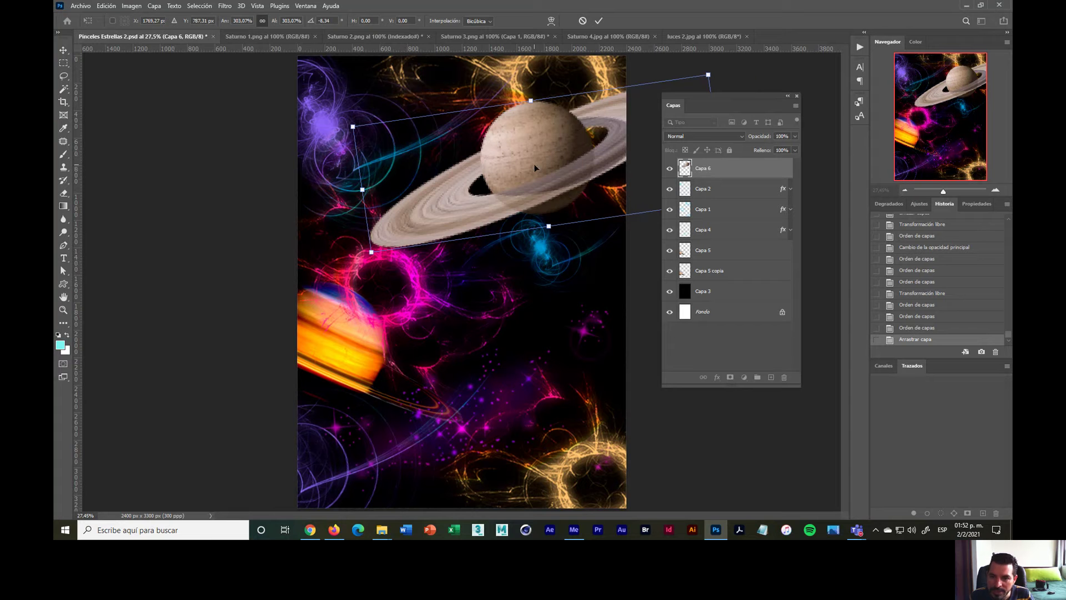
pyautogui.moveTo(534, 166); pyautogui.dragTo(580, 160)
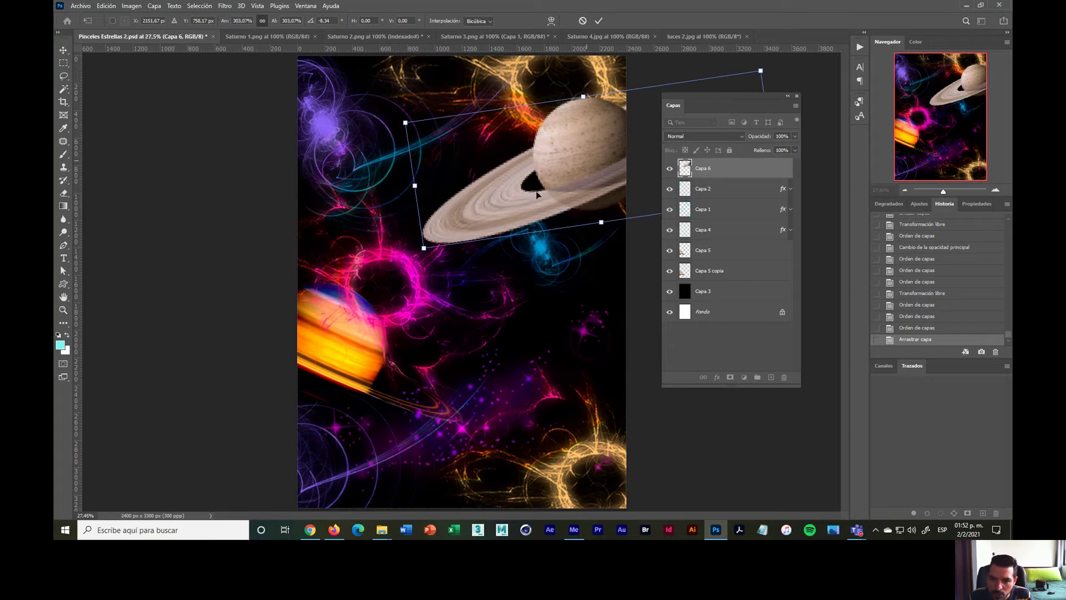
pyautogui.moveTo(416, 255); pyautogui.dragTo(434, 236)
pyautogui.press('Return')
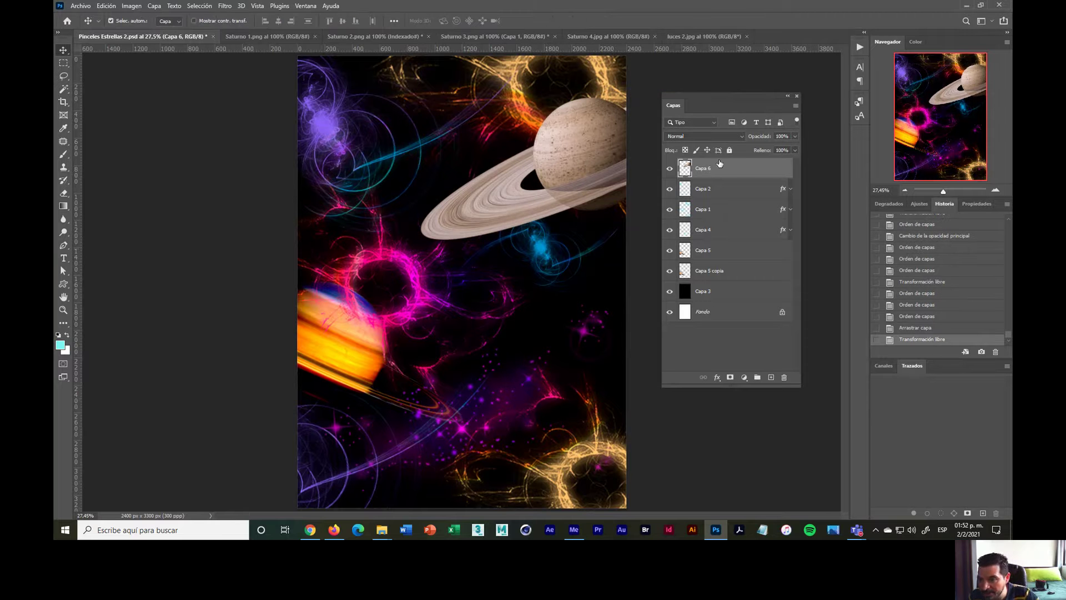
# Set Capa 6's blend mode to Luz lineal and move the layer directly below Capa 4
pyautogui.click(738, 135)
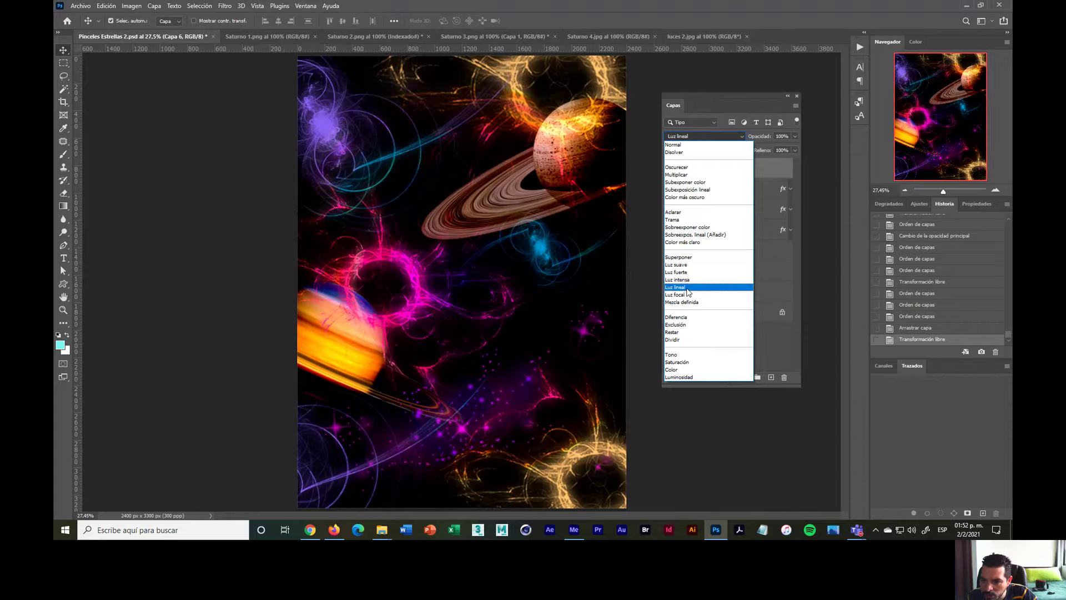
pyautogui.click(686, 287)
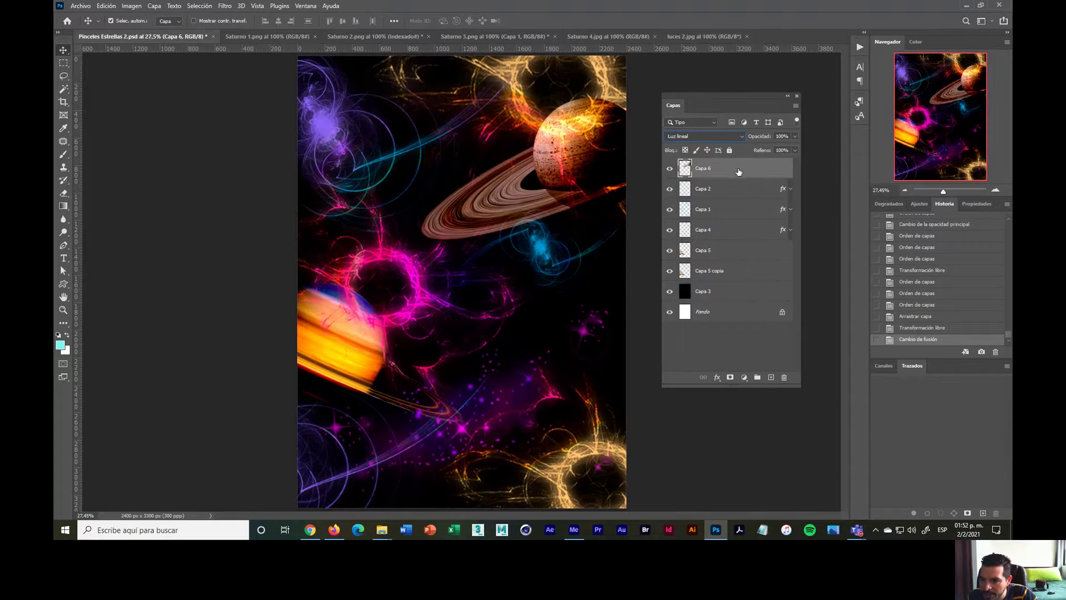
pyautogui.moveTo(738, 172); pyautogui.dragTo(739, 240)
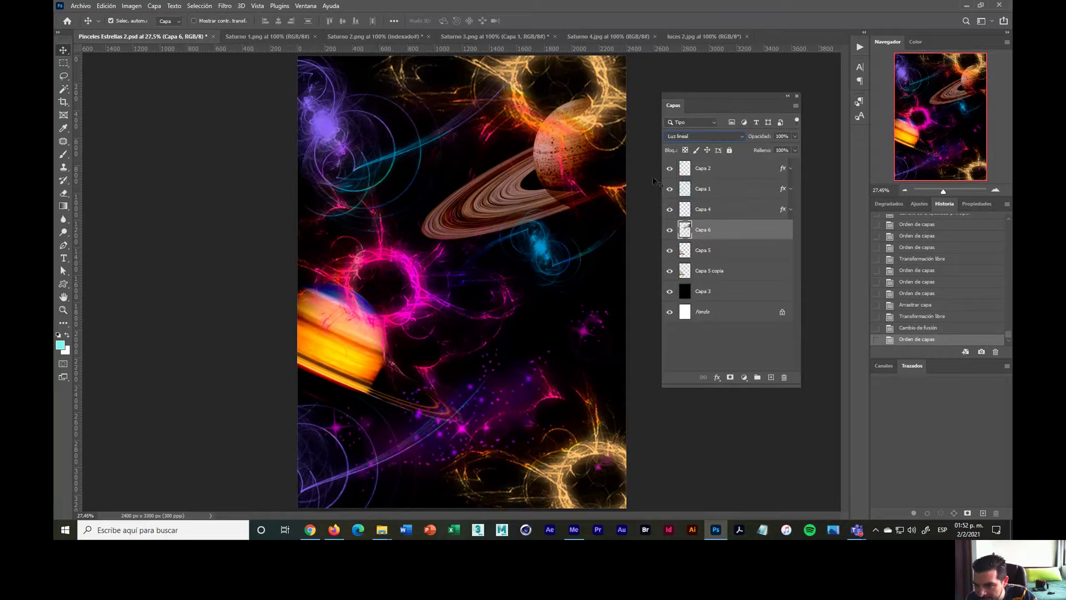
# Compare the settings of Capa 5 and Capa 5 copia, and set Capa 5's opacity to 76%
pyautogui.click(743, 274)
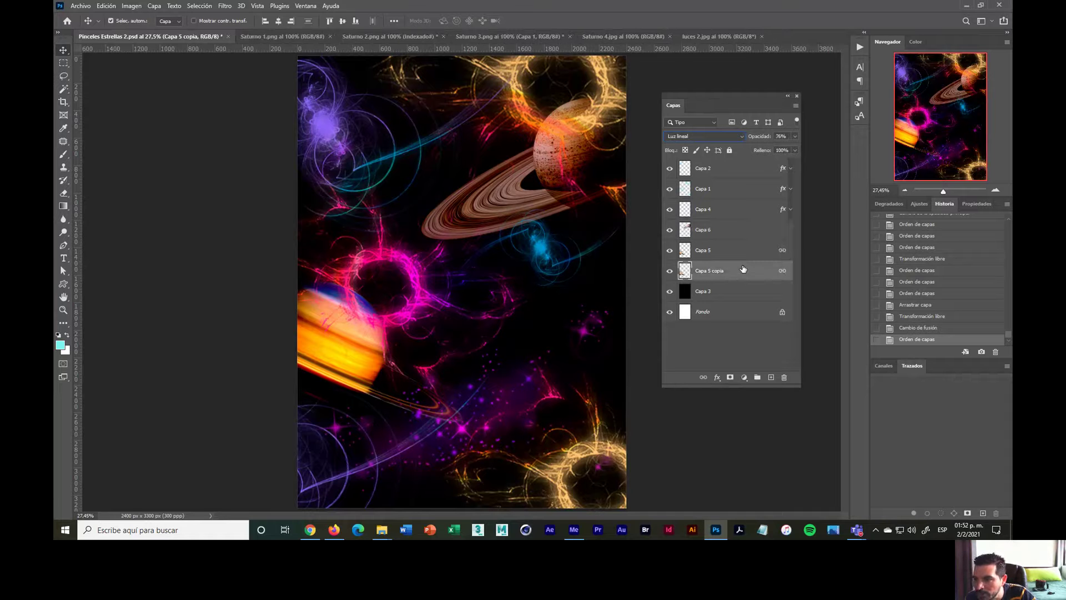
pyautogui.click(741, 251)
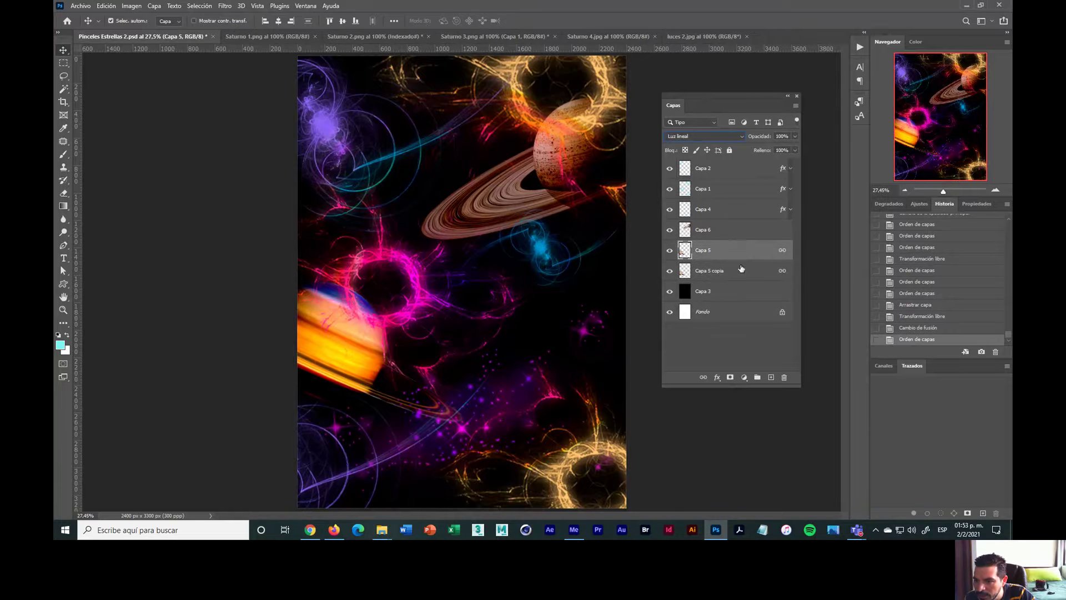
pyautogui.click(742, 269)
pyautogui.click(742, 252)
pyautogui.click(742, 271)
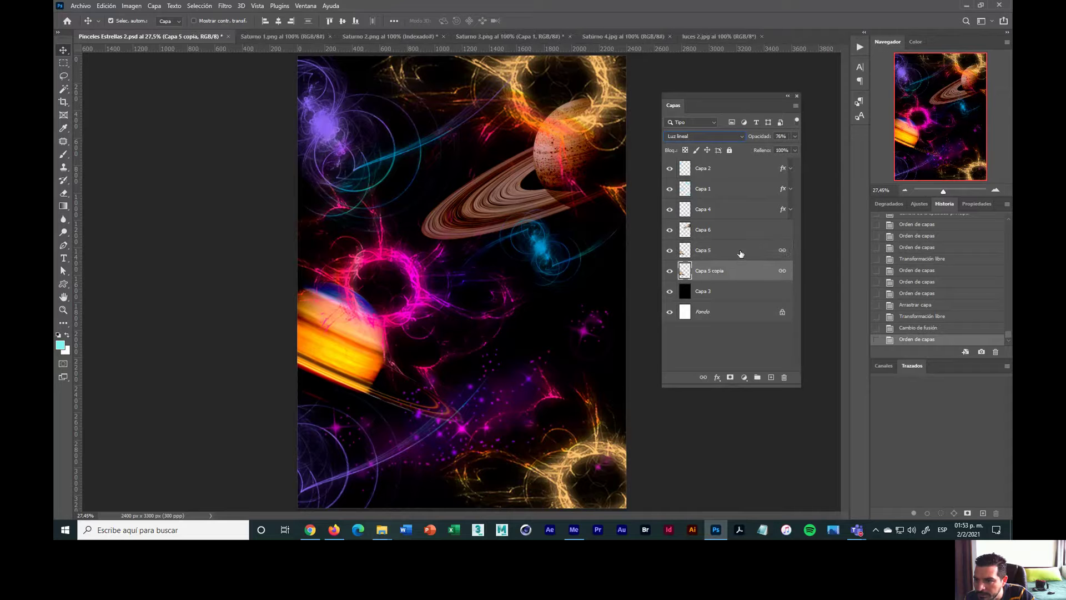
pyautogui.click(741, 252)
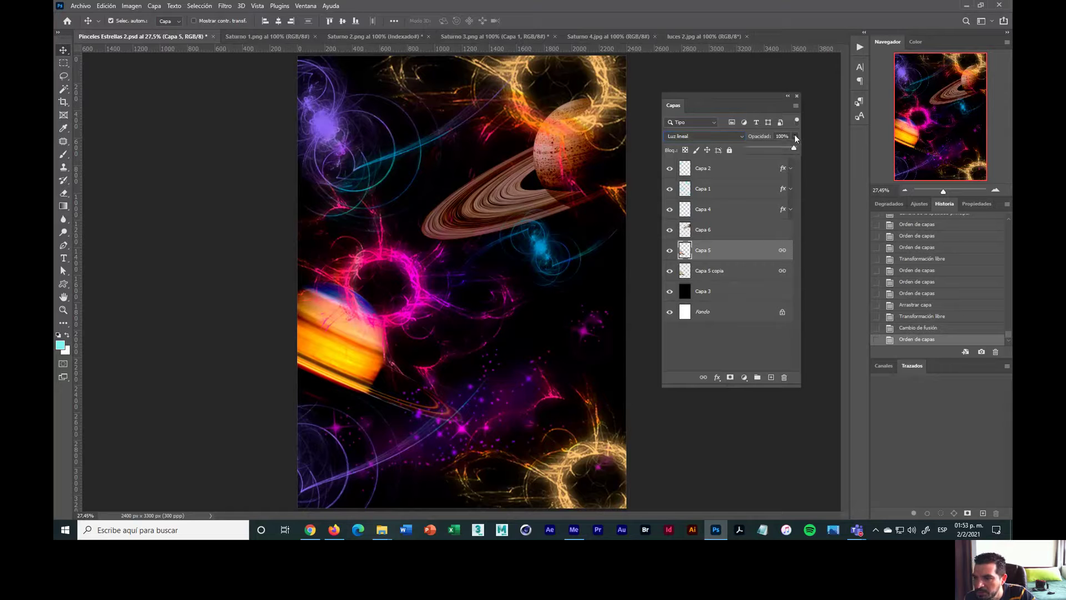
pyautogui.moveTo(793, 149); pyautogui.dragTo(785, 158)
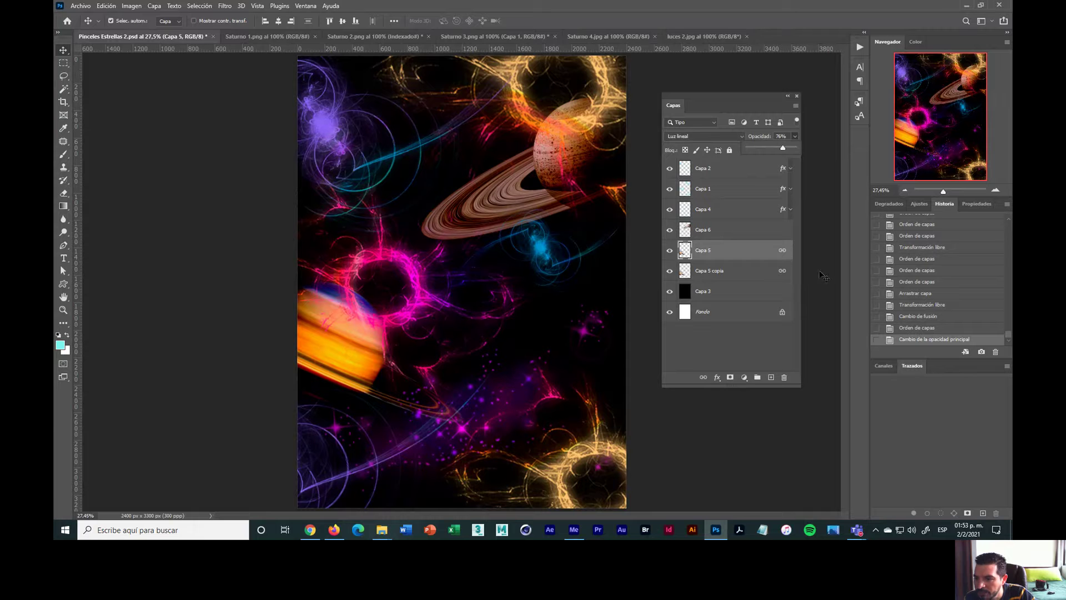
pyautogui.click(820, 279)
# Compare the opacity of both linked Saturn layers, and hide and show Capa 5 repeatedly to examine its contribution
pyautogui.click(739, 273)
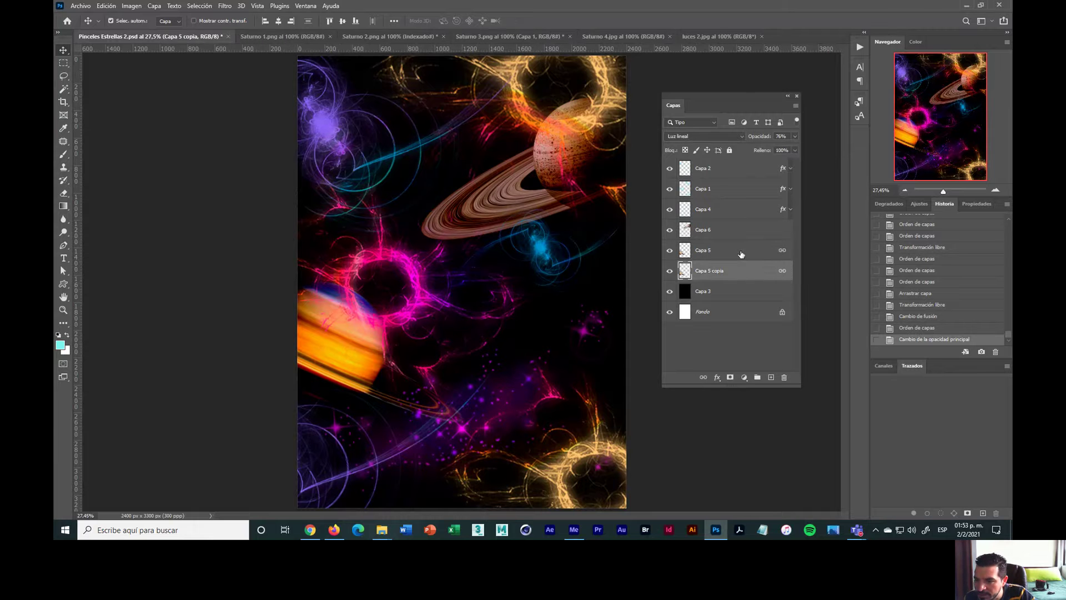
pyautogui.click(741, 254)
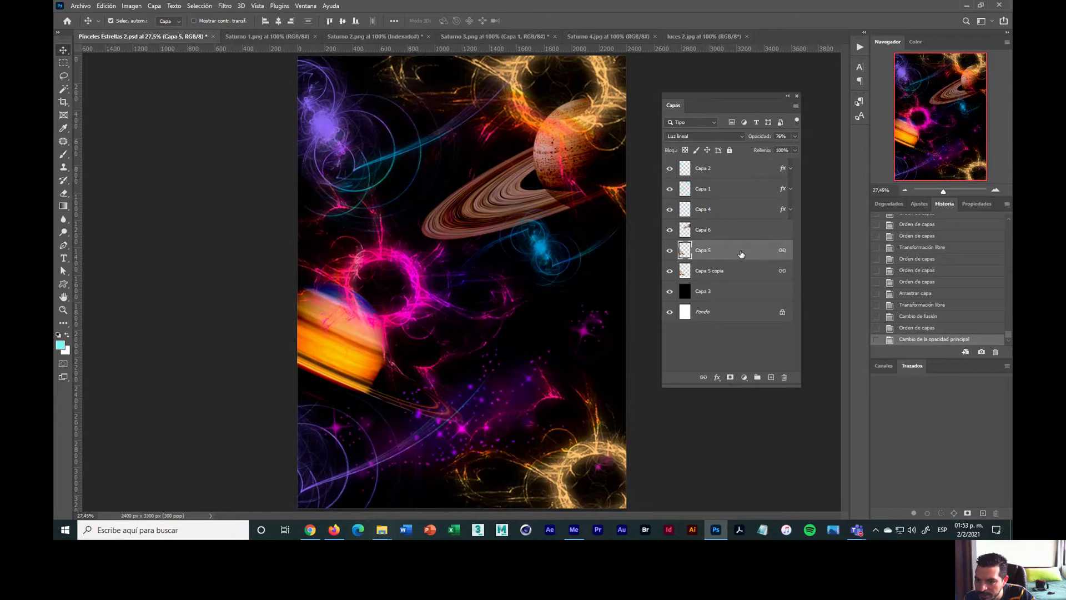
pyautogui.click(669, 250)
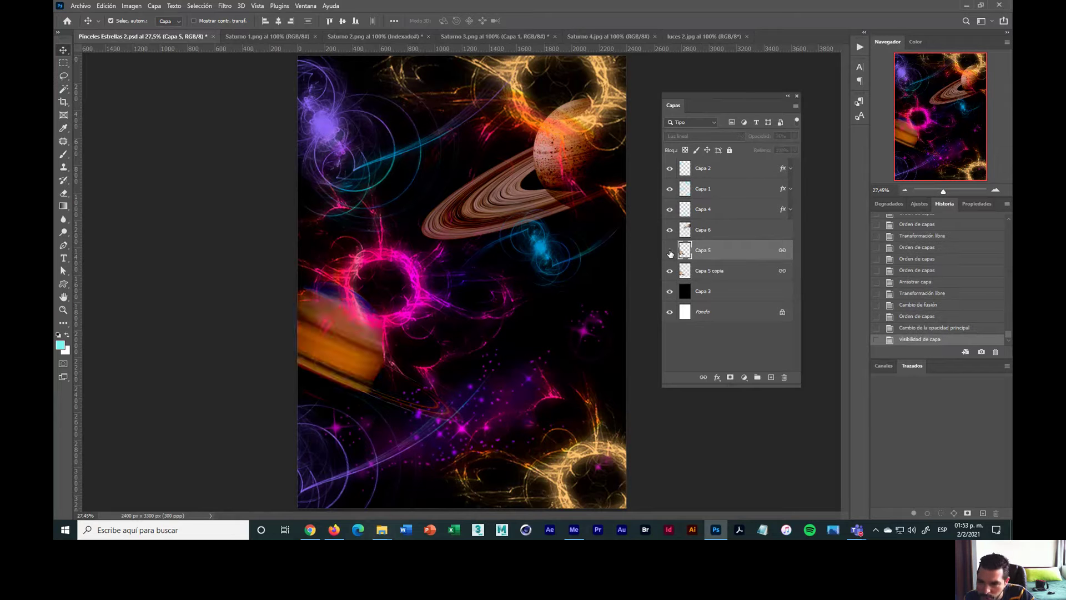
pyautogui.click(670, 251)
pyautogui.click(670, 251)
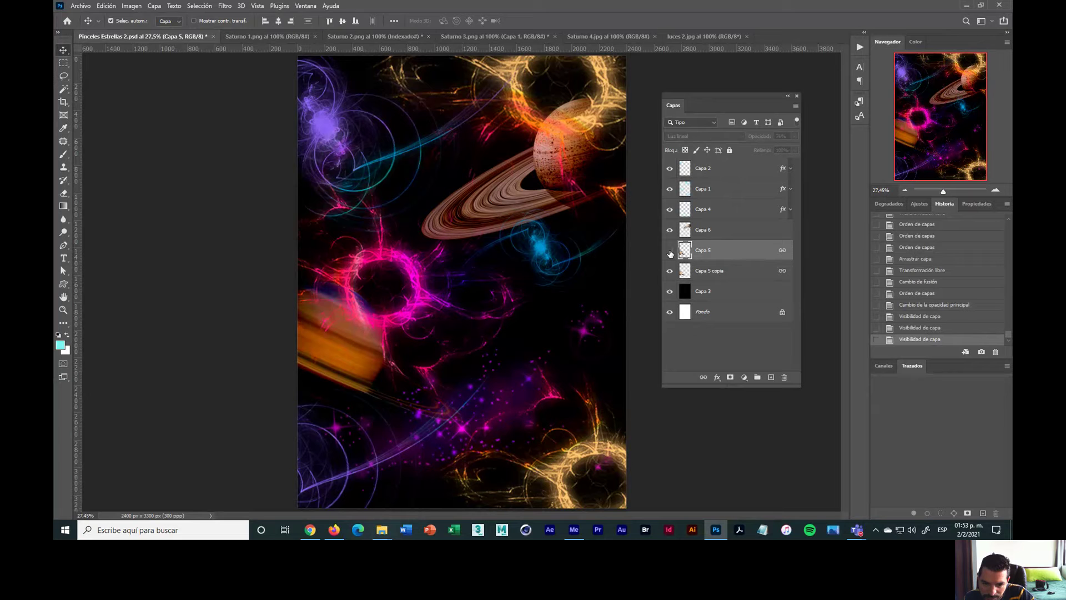
pyautogui.click(670, 251)
pyautogui.click(669, 251)
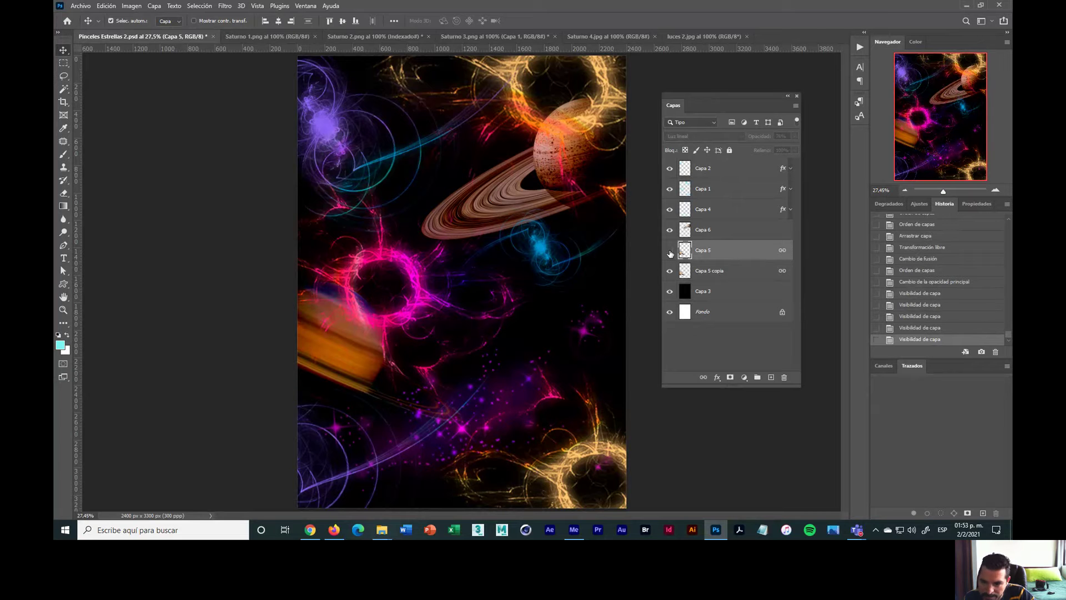
pyautogui.click(670, 251)
pyautogui.click(732, 232)
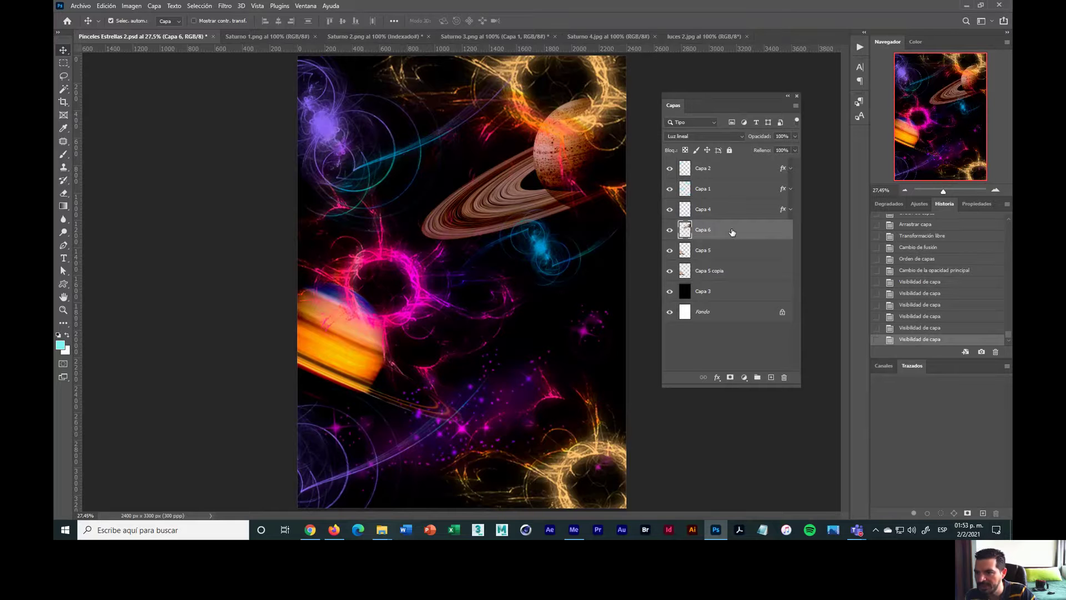
# Look through the open images Saturno 1, Saturno 2 and Saturno 3 for the next planet to add
pyautogui.click(643, 133)
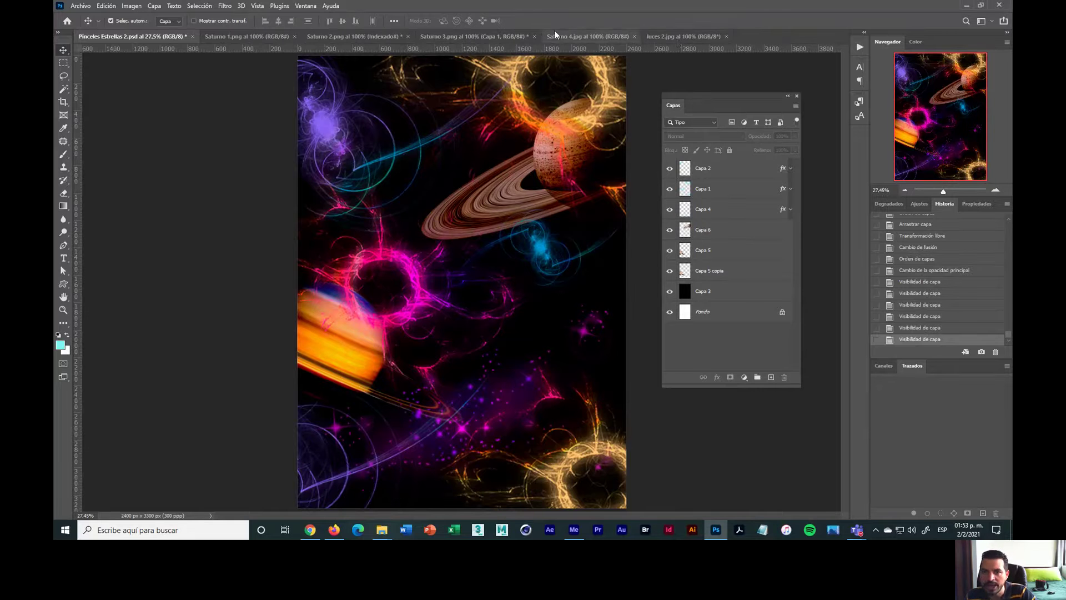
pyautogui.click(369, 36)
pyautogui.click(238, 37)
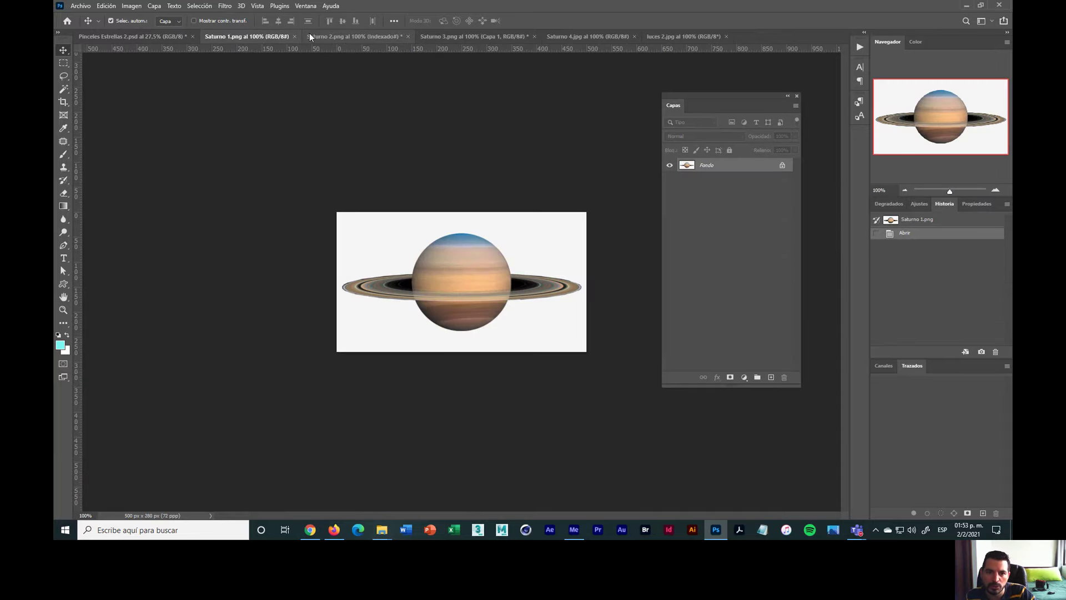
pyautogui.click(340, 35)
pyautogui.moveTo(444, 301)
pyautogui.mouseDown()
pyautogui.moveTo(516, 327)
pyautogui.moveTo(446, 286)
pyautogui.moveTo(461, 258)
pyautogui.moveTo(448, 306)
pyautogui.mouseUp()
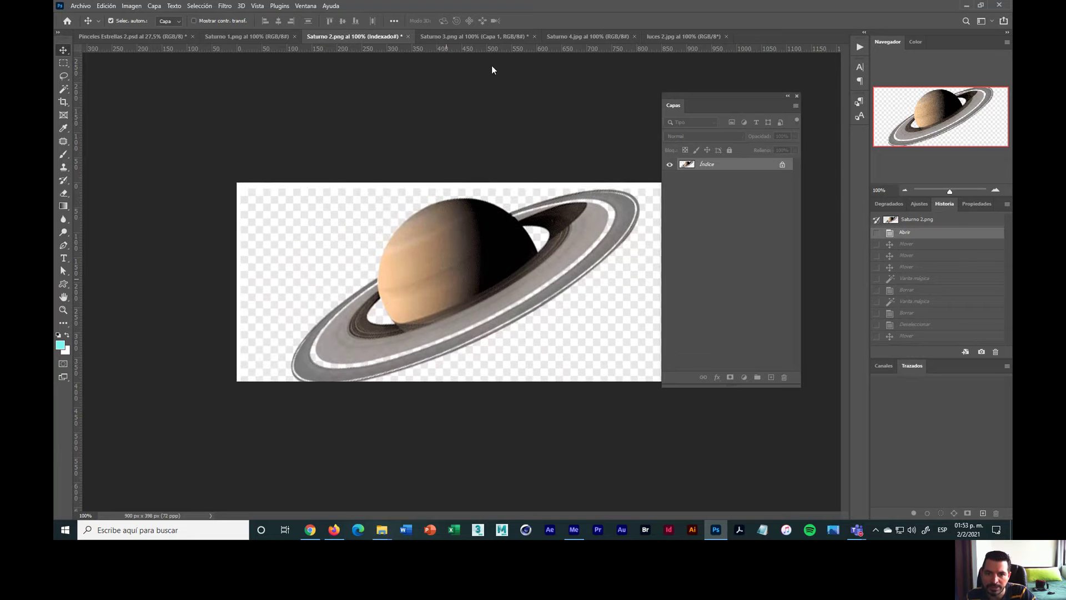
pyautogui.click(482, 36)
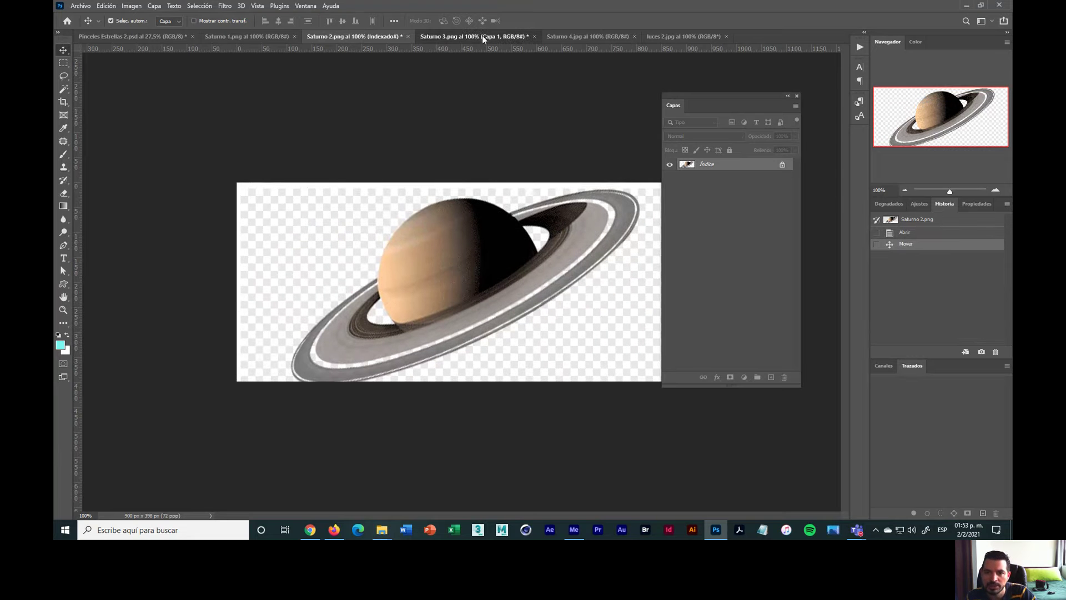
pyautogui.moveTo(462, 285); pyautogui.dragTo(447, 261)
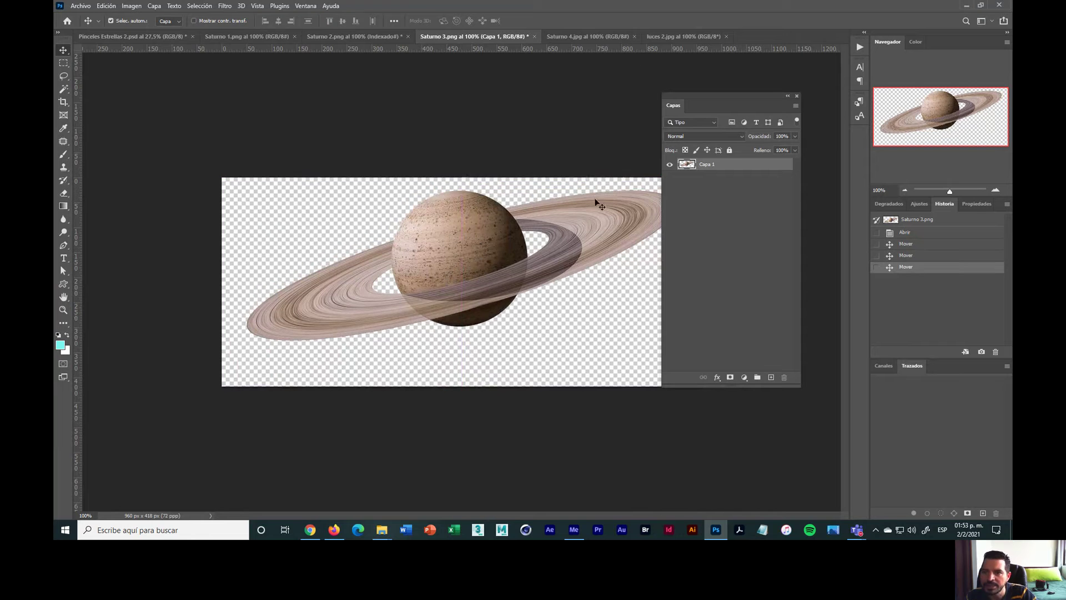
# Copy the Saturn image from Saturno 4.jpg into the Pinceles Estrellas 2 artwork, placing it in the upper middle of the canvas
pyautogui.click(601, 36)
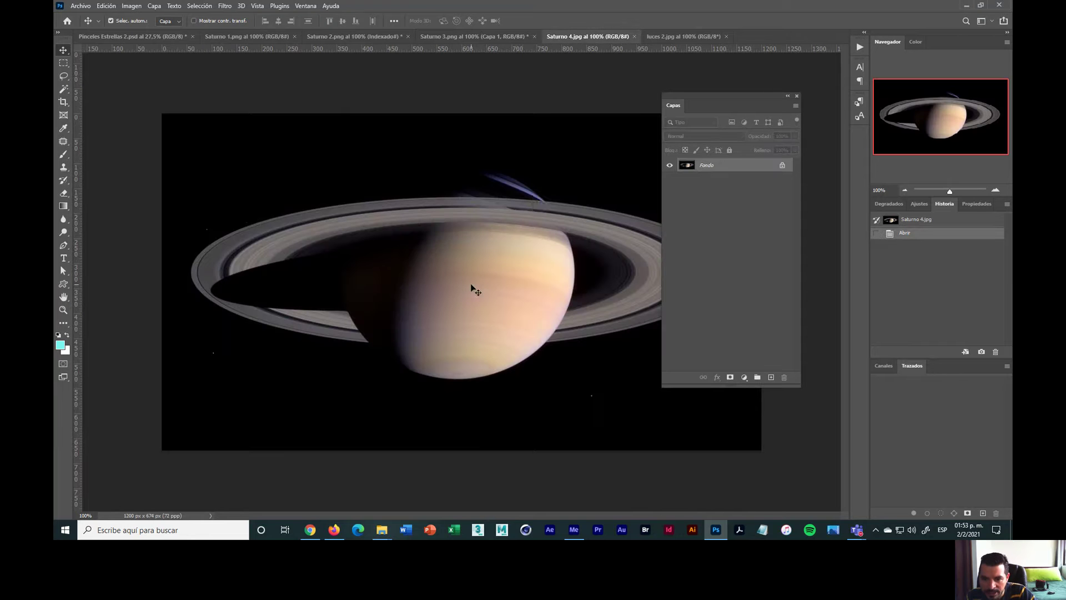
pyautogui.click(522, 219)
pyautogui.click(605, 221)
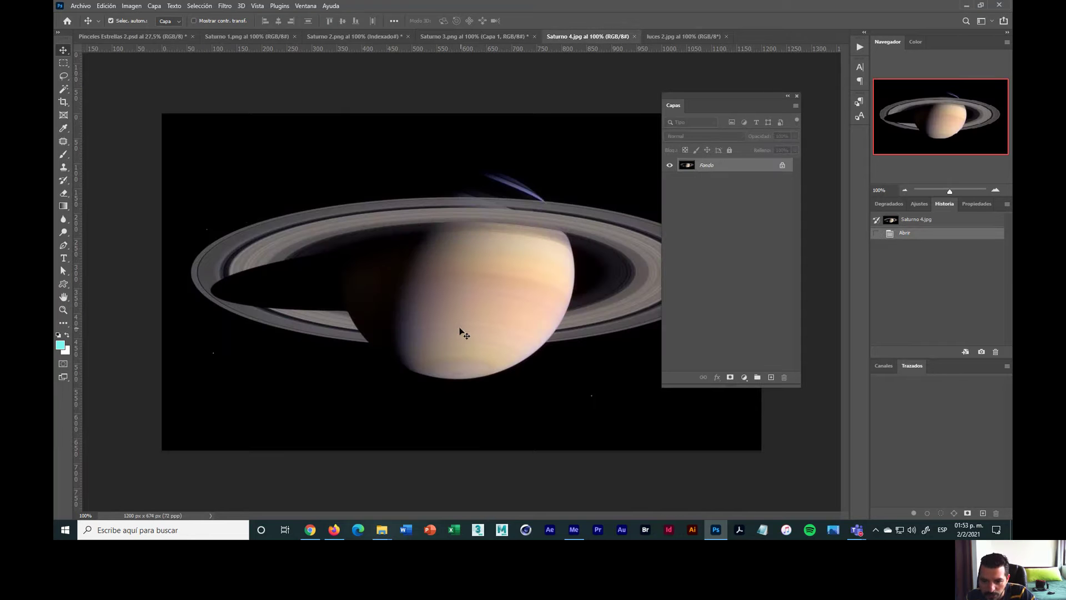
pyautogui.moveTo(493, 324); pyautogui.dragTo(431, 270)
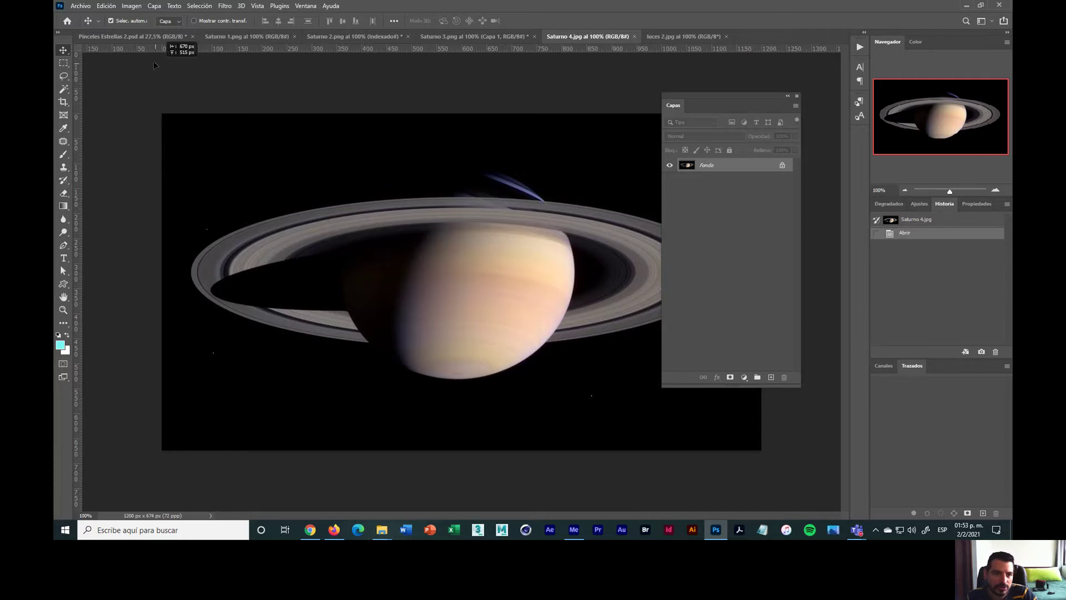
pyautogui.moveTo(128, 37); pyautogui.dragTo(507, 237)
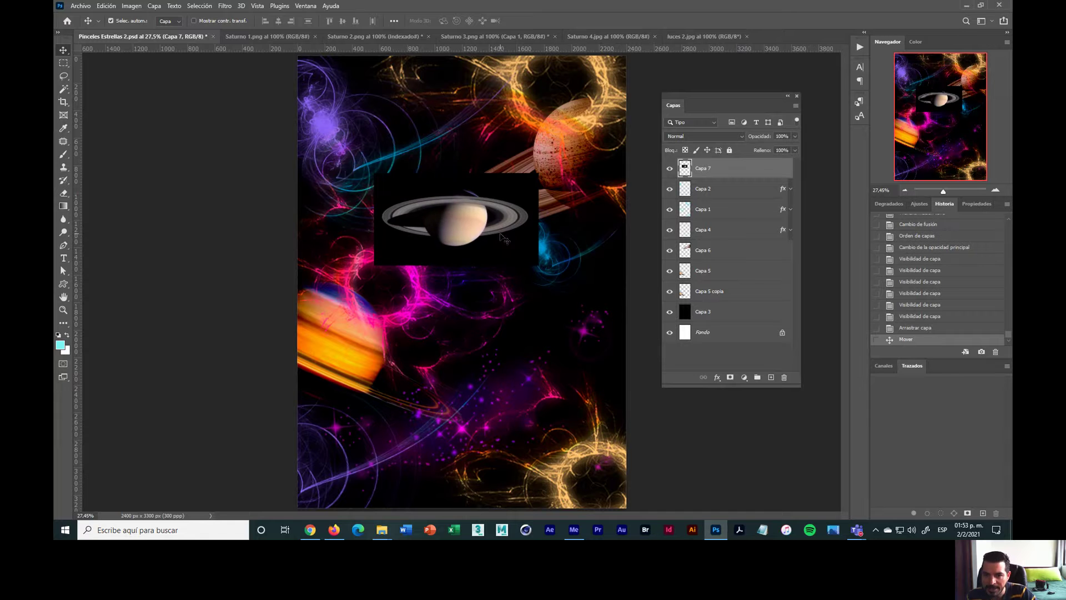
# Try the Color más claro blend mode on Capa 7 and preview other modes such as Sobreexponer color and Luz intensa
pyautogui.click(729, 138)
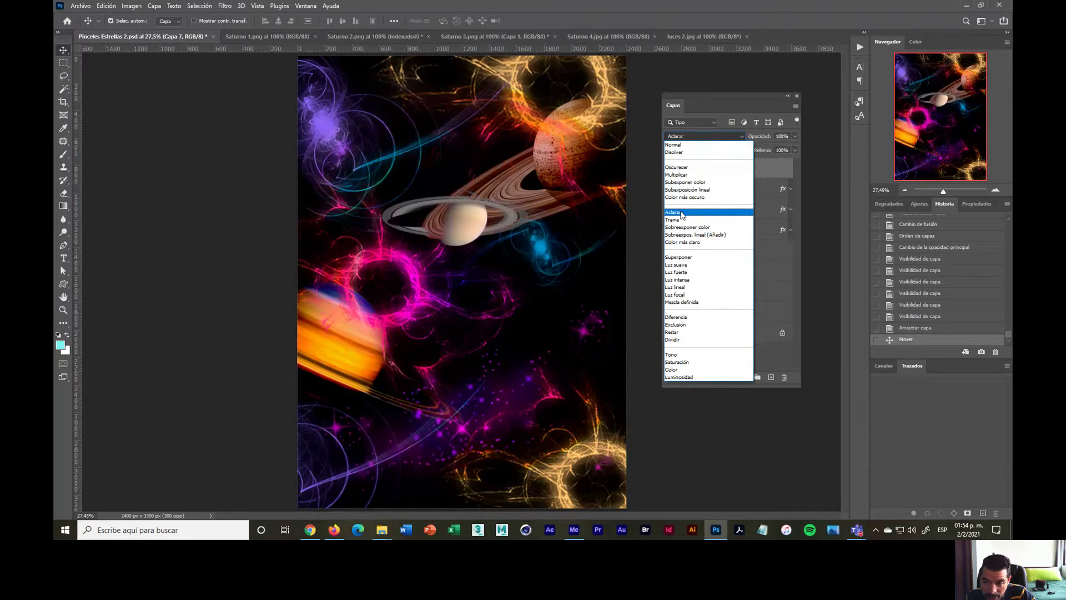
pyautogui.click(678, 243)
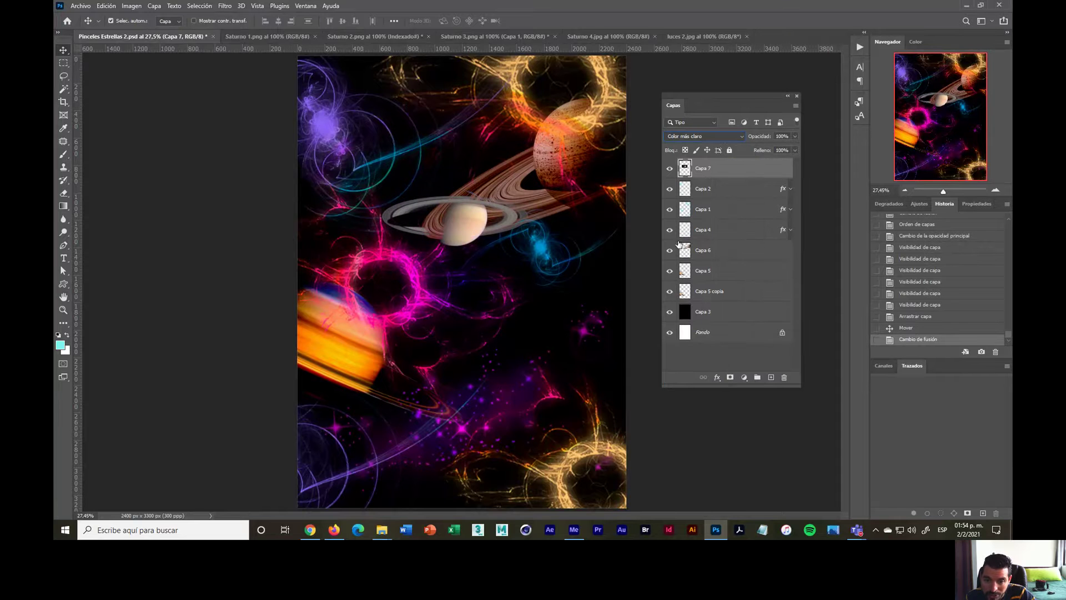
pyautogui.click(731, 137)
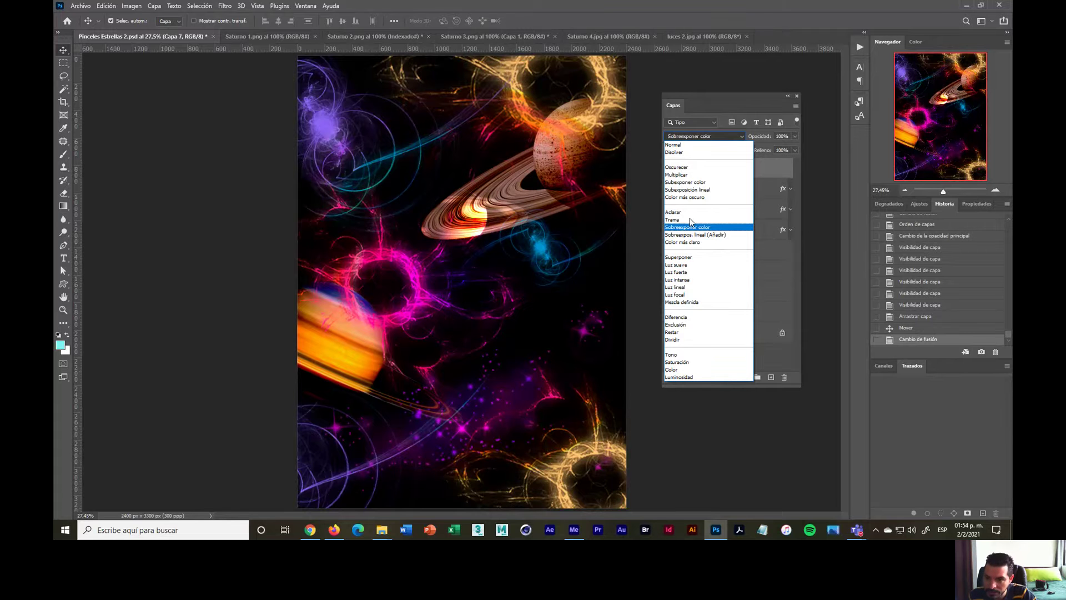
pyautogui.press('Down')
pyautogui.press('Down')
pyautogui.press('Down')
pyautogui.press('Down')
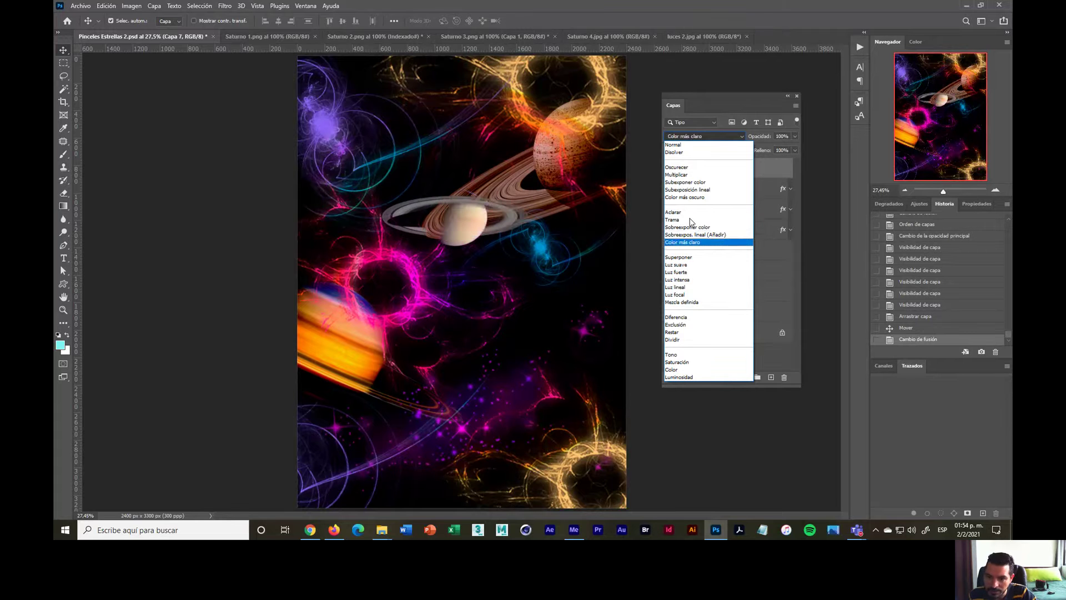
pyautogui.press('Down')
pyautogui.press('Down')
pyautogui.press('Down')
pyautogui.press('Down')
pyautogui.press('Down')
pyautogui.press('Down')
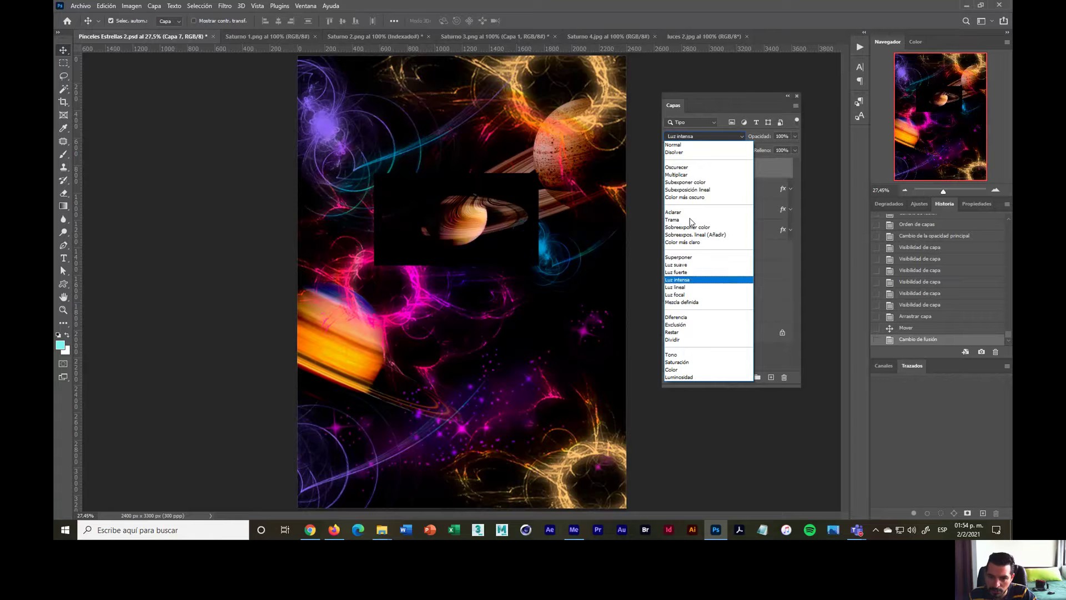
pyautogui.press('Down')
pyautogui.press('Down')
pyautogui.press('Down')
pyautogui.press('Down')
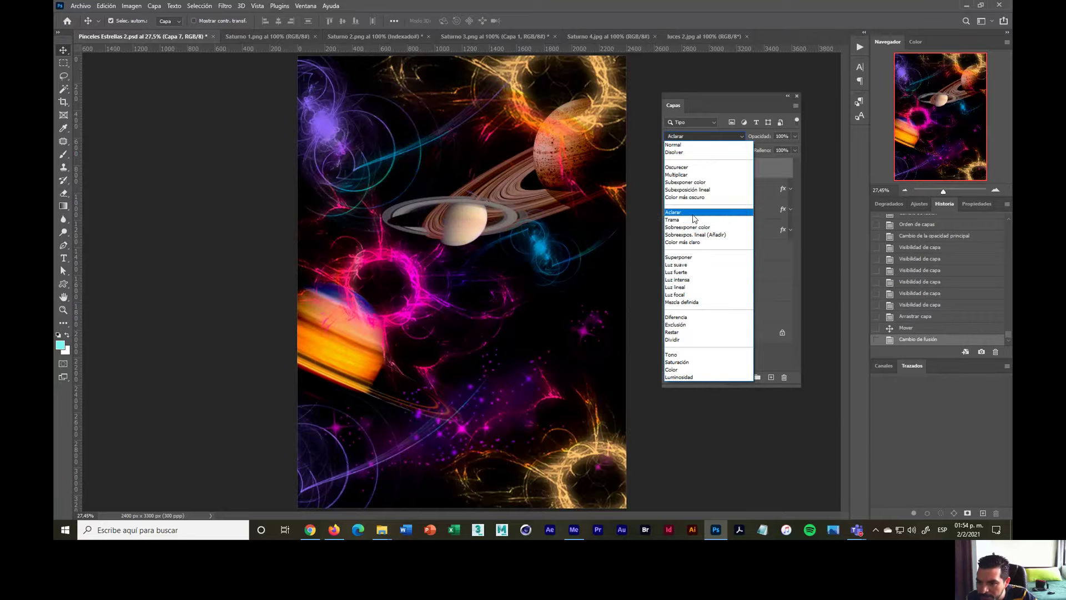
# Compare Capa 7's blend modes from Aclarar to Superponer and set it to Sobreexpos. lineal (Añadir)
pyautogui.click(722, 212)
pyautogui.hotkey('shift', '+')
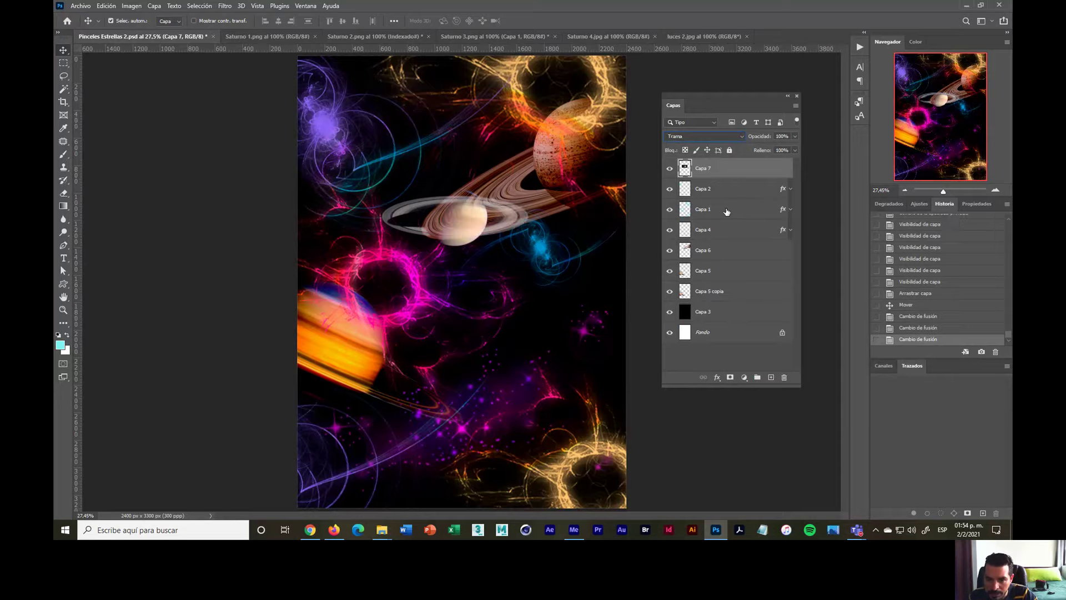
pyautogui.hotkey('shift', '+')
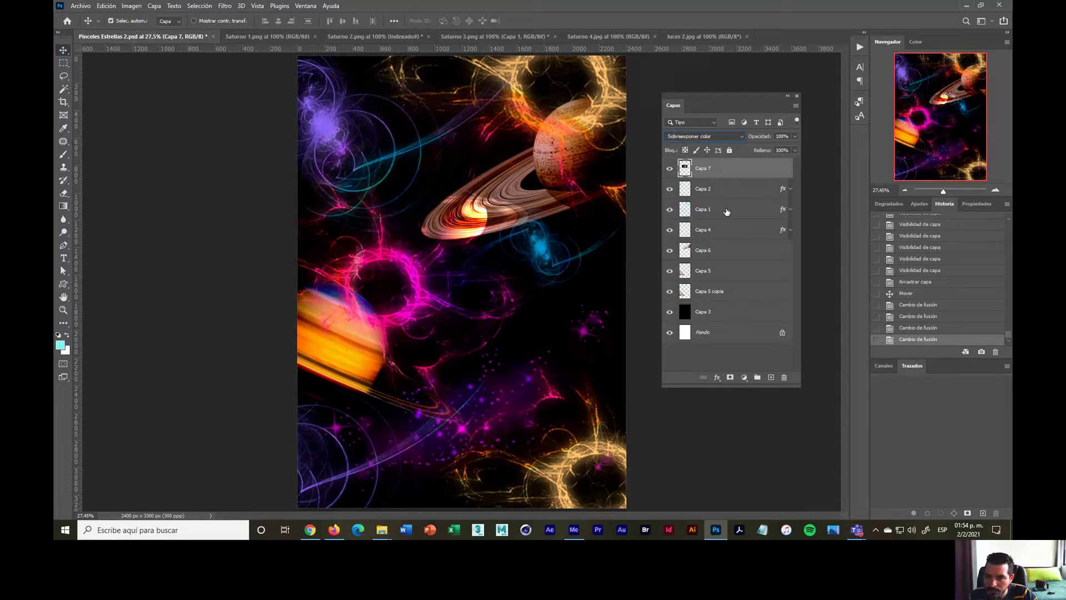
pyautogui.hotkey('shift', '+')
pyautogui.hotkey('shift', '+')
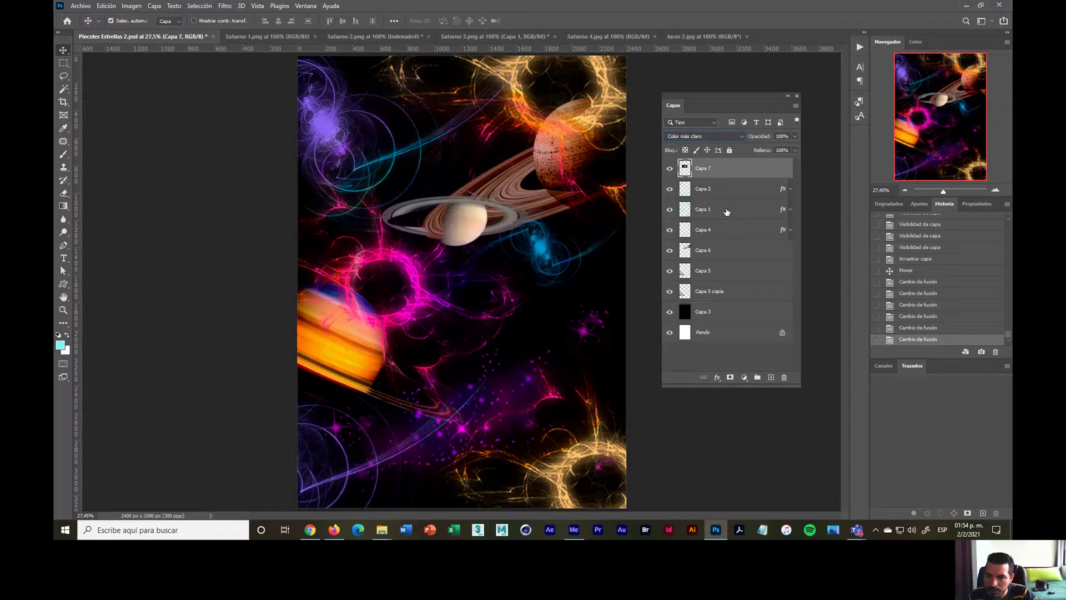
pyautogui.hotkey('shift', '+')
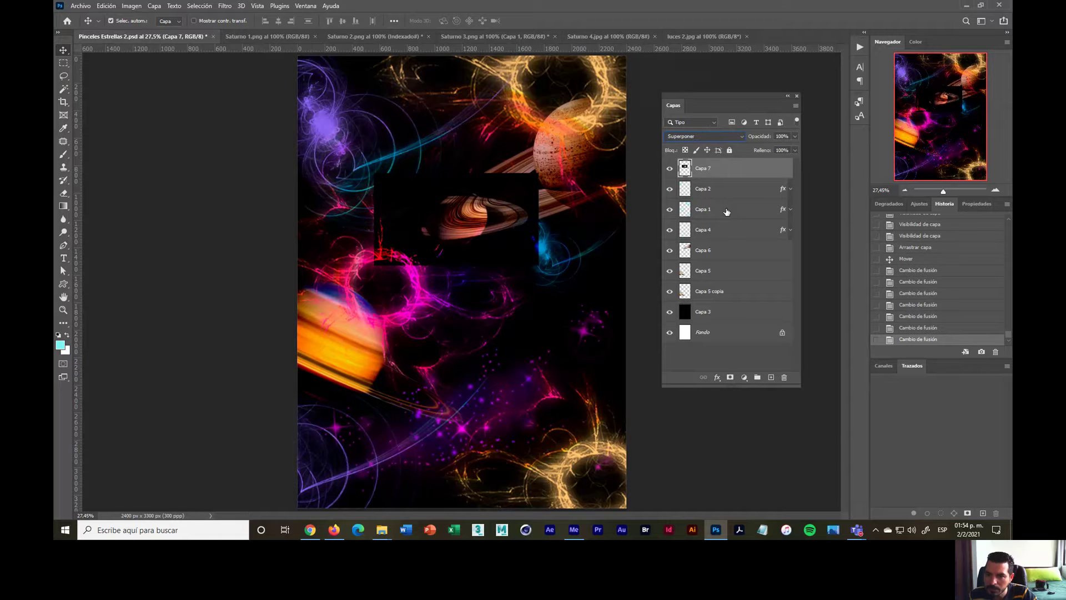
pyautogui.hotkey('shift', '-')
pyautogui.hotkey('shift', '-')
pyautogui.hotkey('shift', '-')
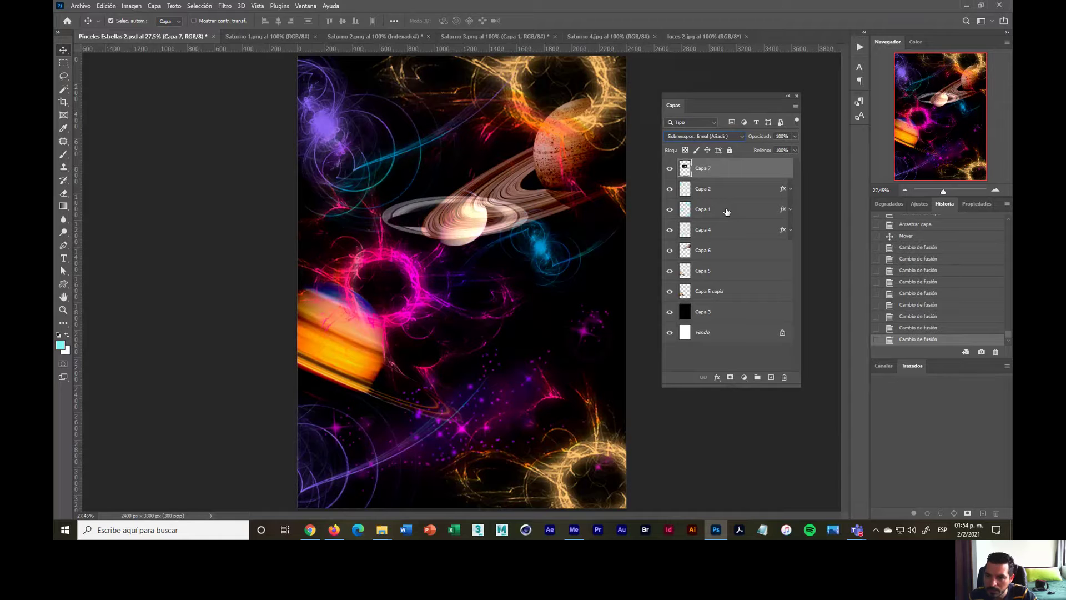
pyautogui.hotkey('shift', '+')
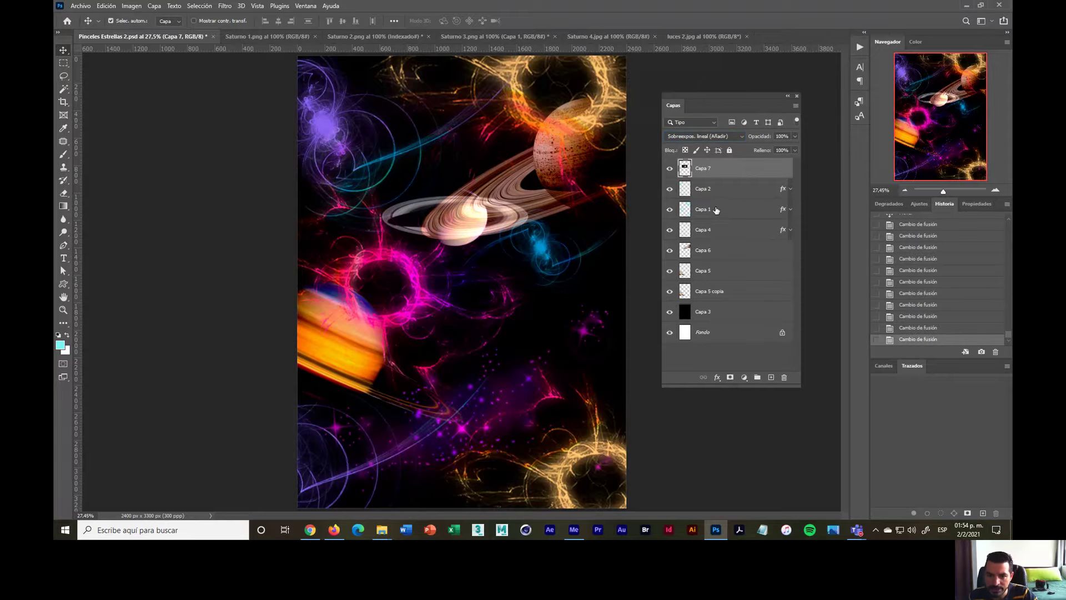
# Move Capa 7's Saturn to the canvas's upper-left corner, rotated about 18° clockwise and enlarged to about 189%, running off the left edge
pyautogui.moveTo(462, 233); pyautogui.dragTo(367, 140)
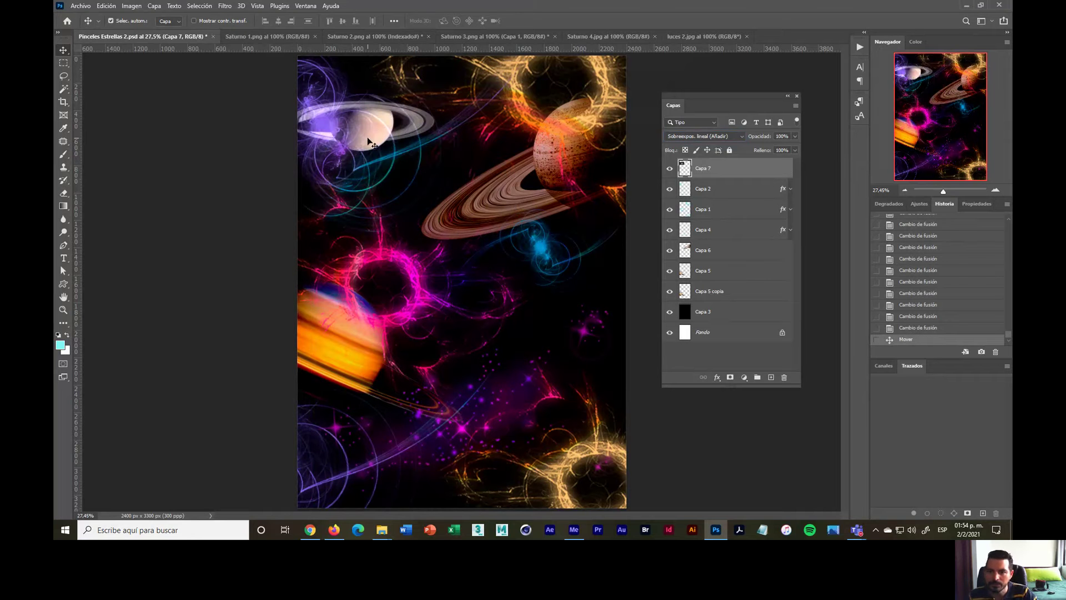
pyautogui.hotkey('ctrl', 't')
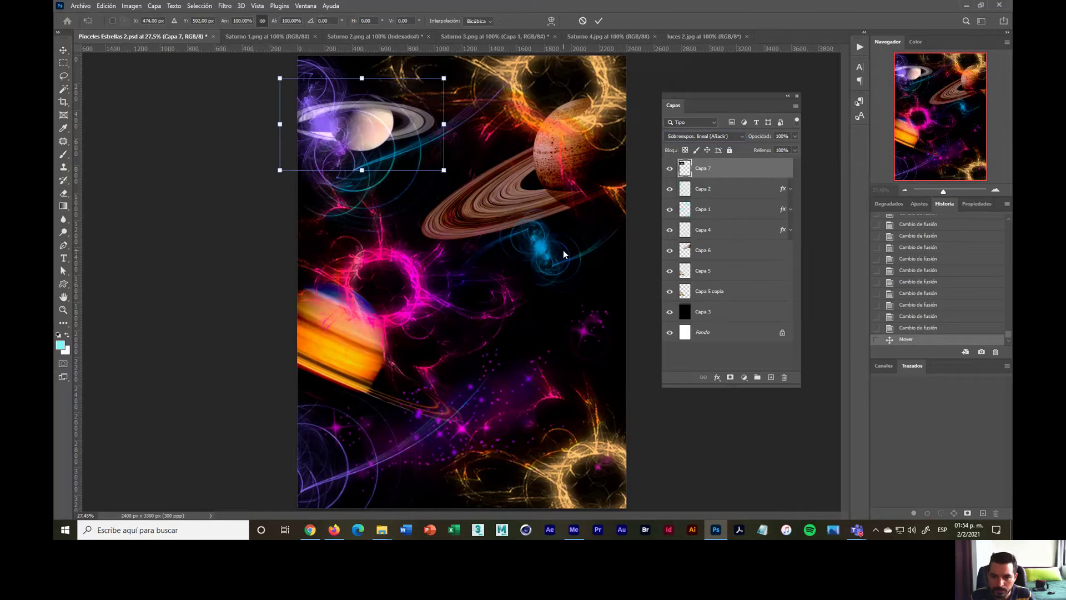
pyautogui.moveTo(464, 183); pyautogui.dragTo(446, 198)
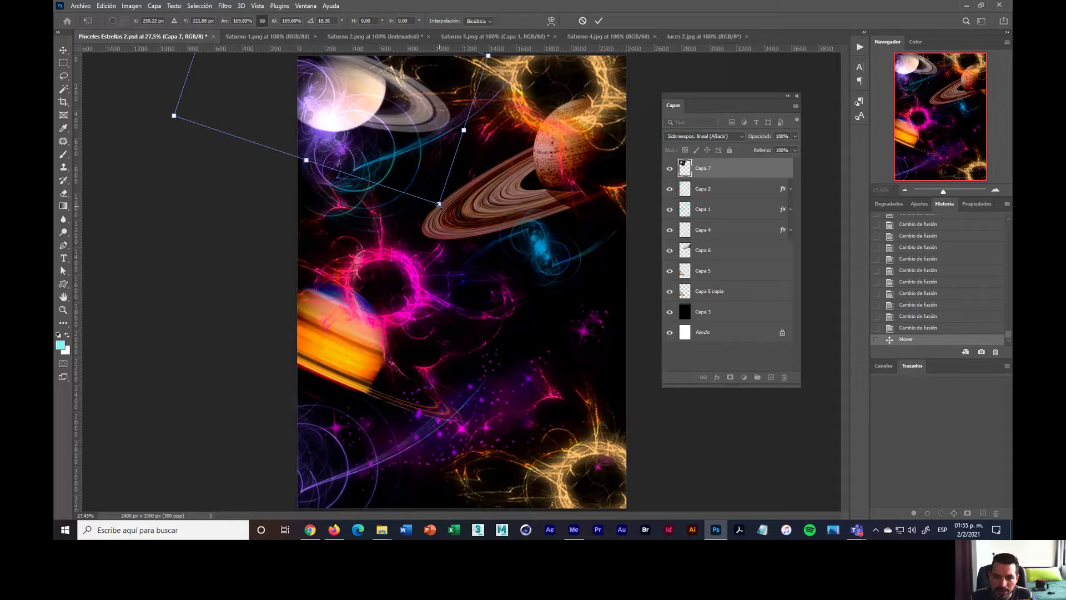
pyautogui.hotkey('ctrl', '-')
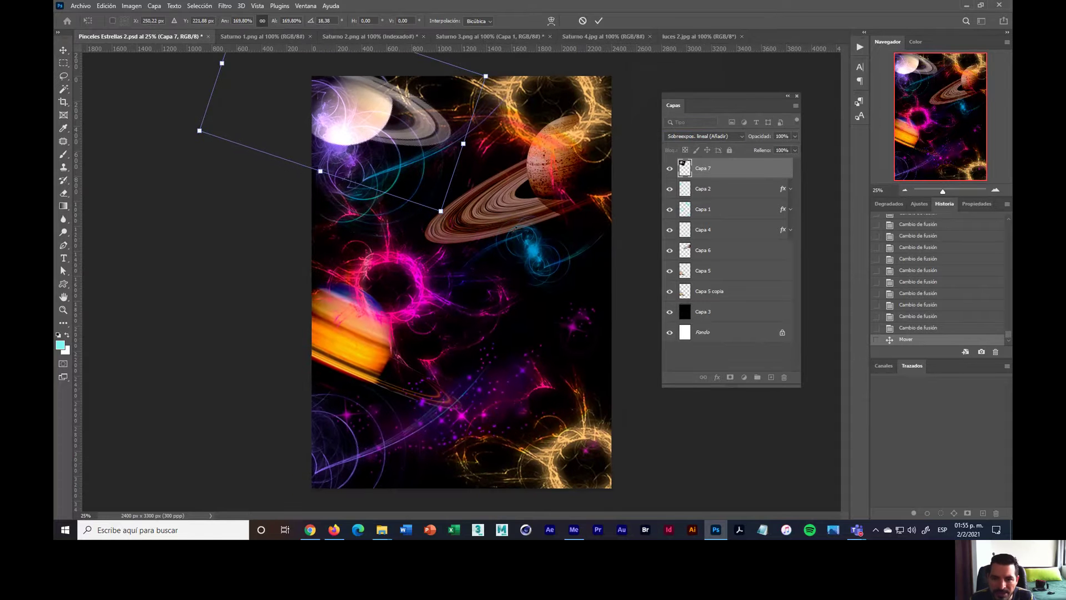
pyautogui.moveTo(440, 211); pyautogui.dragTo(418, 236)
pyautogui.moveTo(339, 140); pyautogui.dragTo(366, 149)
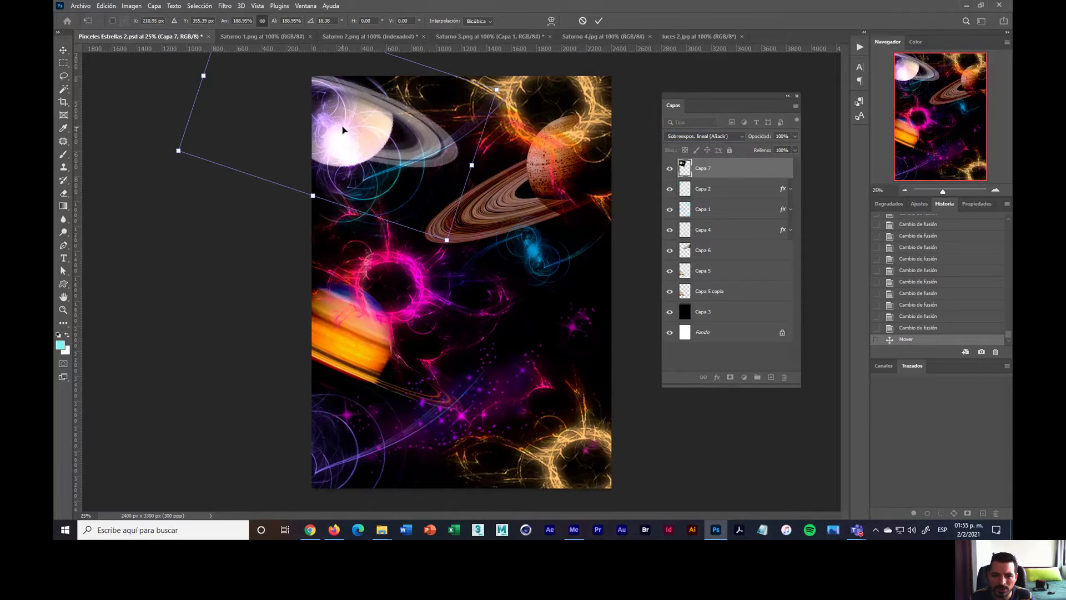
pyautogui.press('Return')
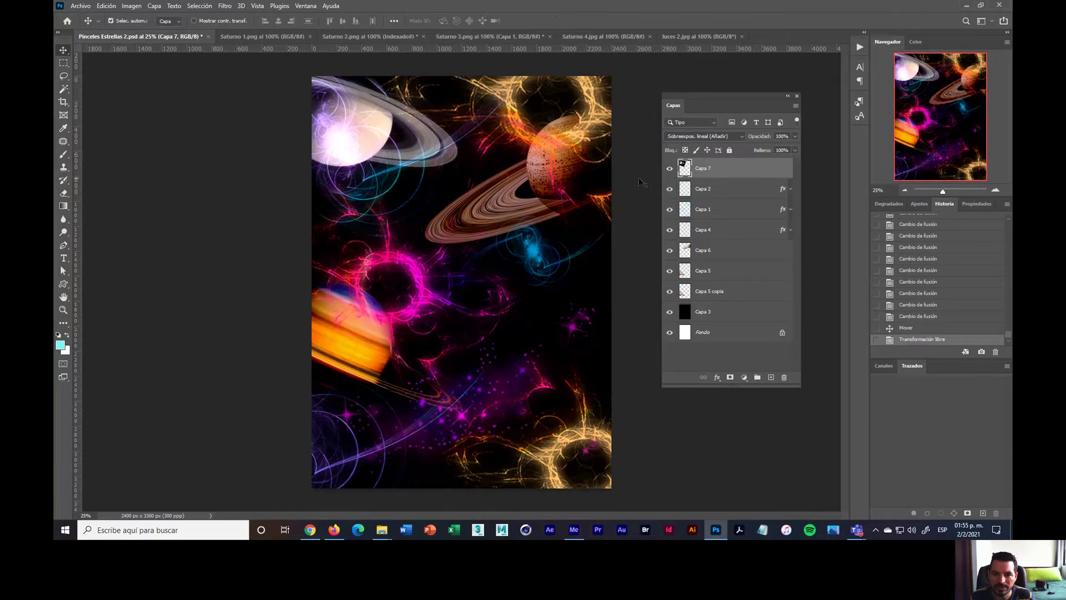
# Compare further blend modes on Capa 7, from Mezcla definida back through the light and lightening modes, and set it to Trama
pyautogui.click(723, 136)
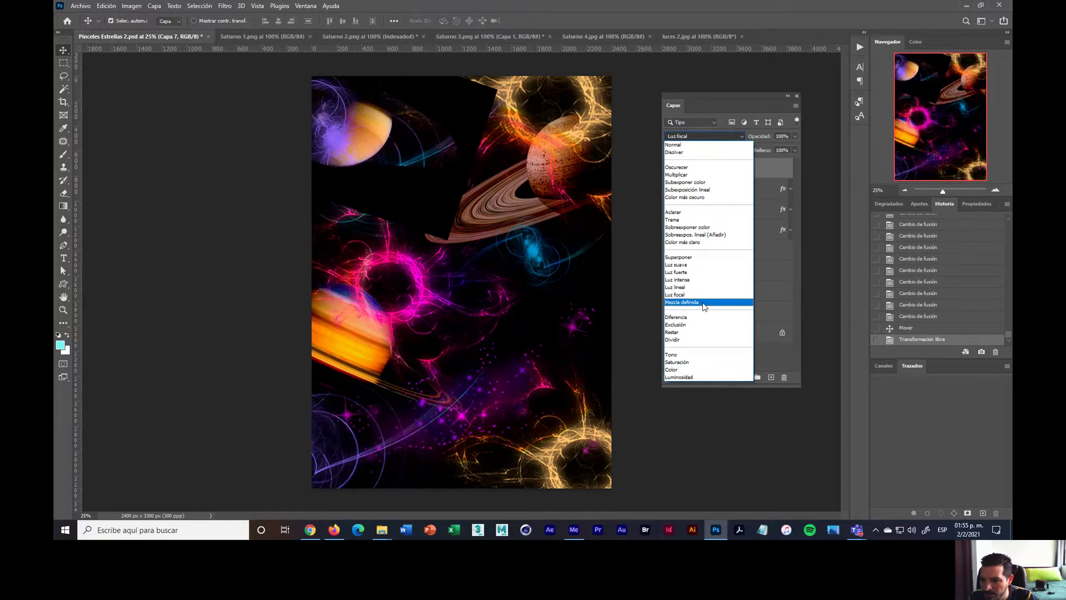
pyautogui.click(702, 303)
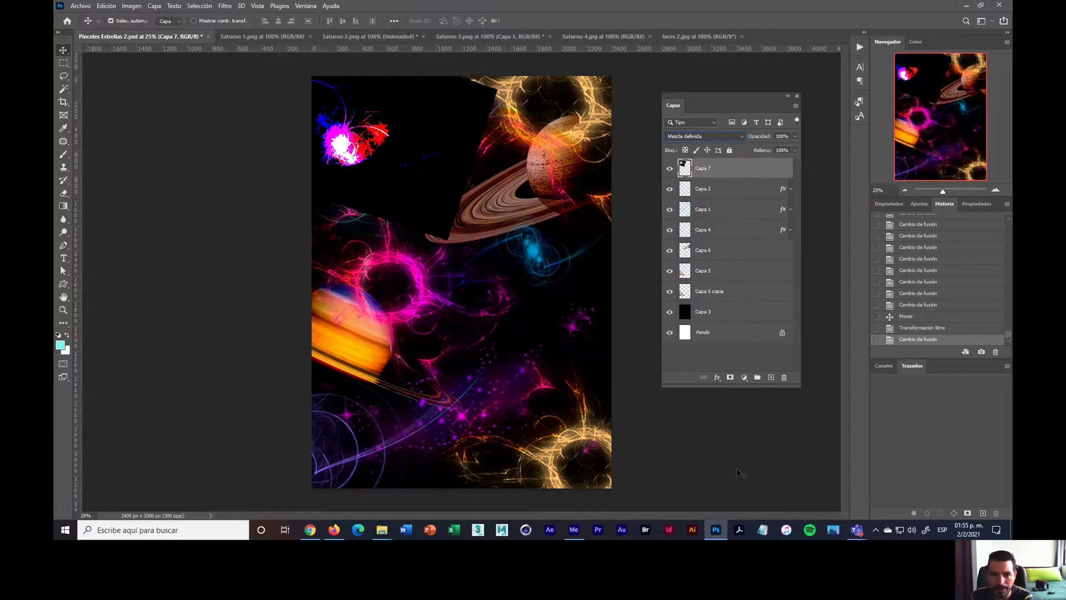
pyautogui.hotkey('shift', '-')
pyautogui.hotkey('shift', '-')
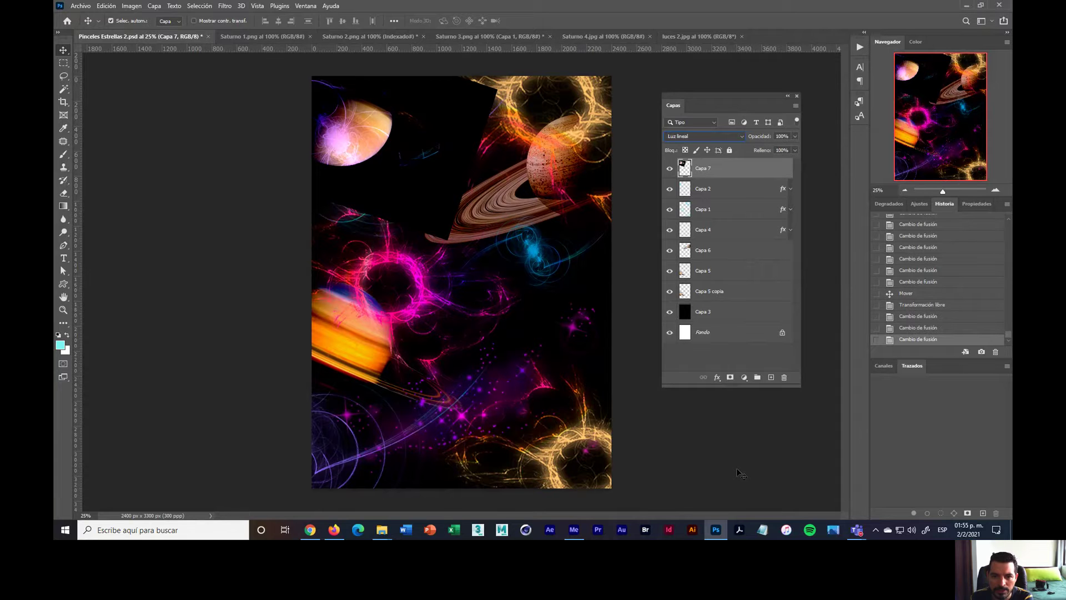
pyautogui.hotkey('shift', '-')
pyautogui.hotkey('shift', '-')
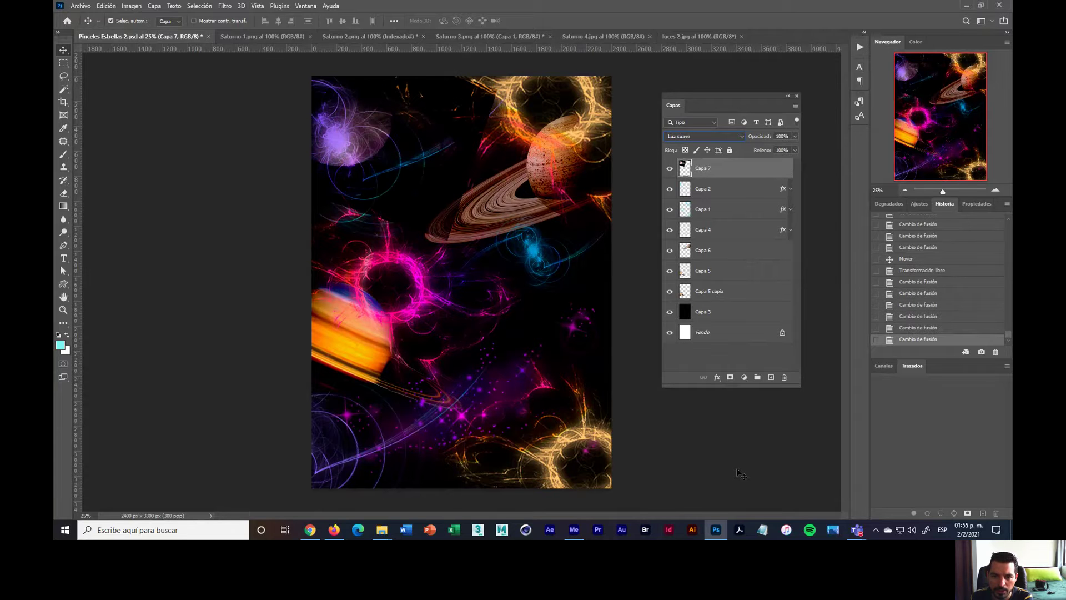
pyautogui.hotkey('shift', '-')
pyautogui.hotkey('shift', '-')
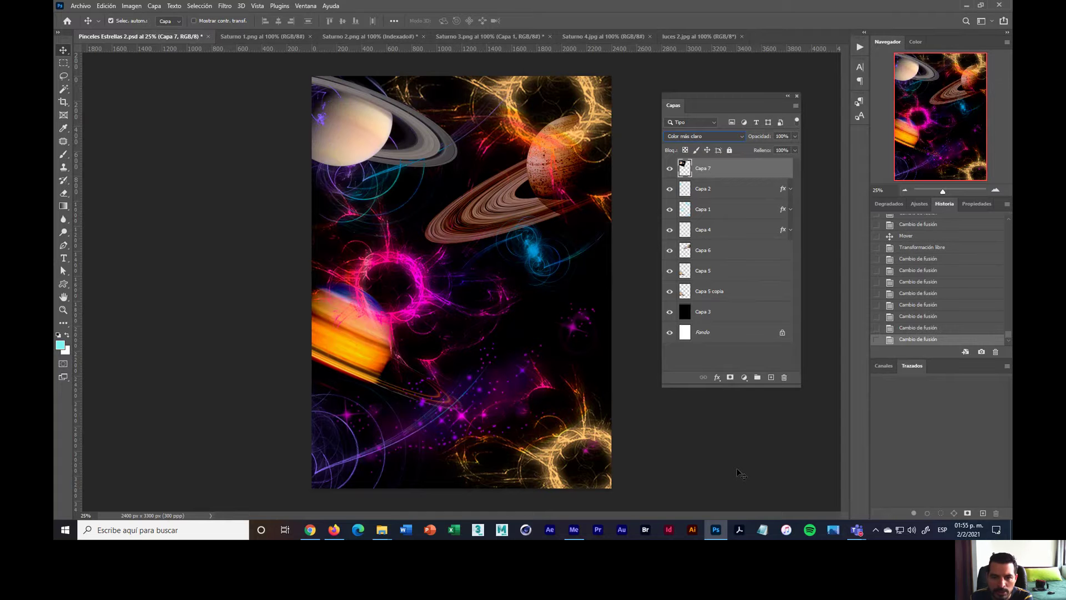
pyautogui.hotkey('shift', '-')
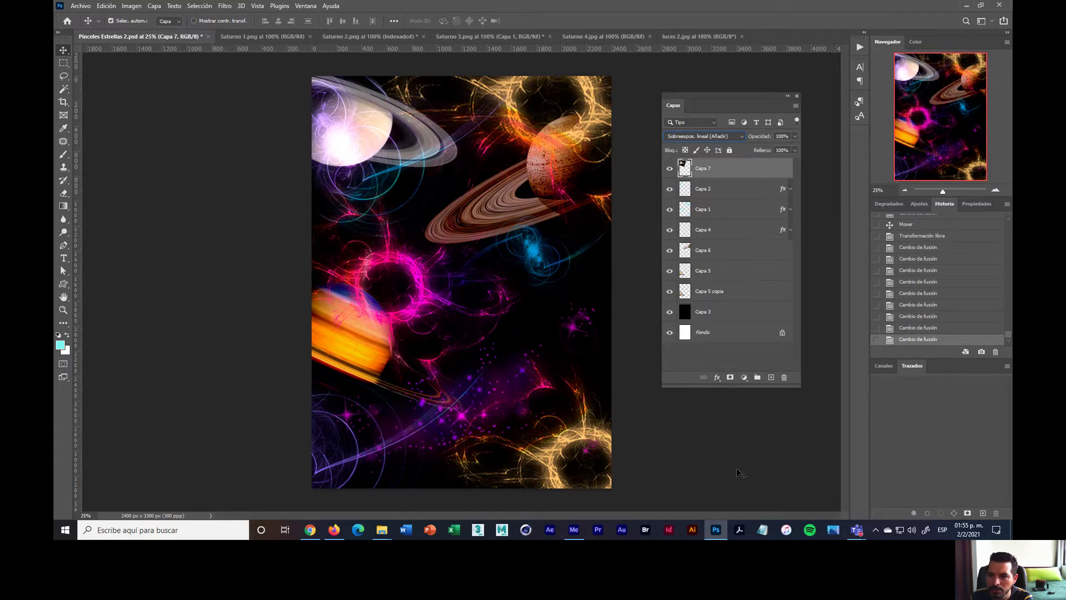
pyautogui.hotkey('shift', '-')
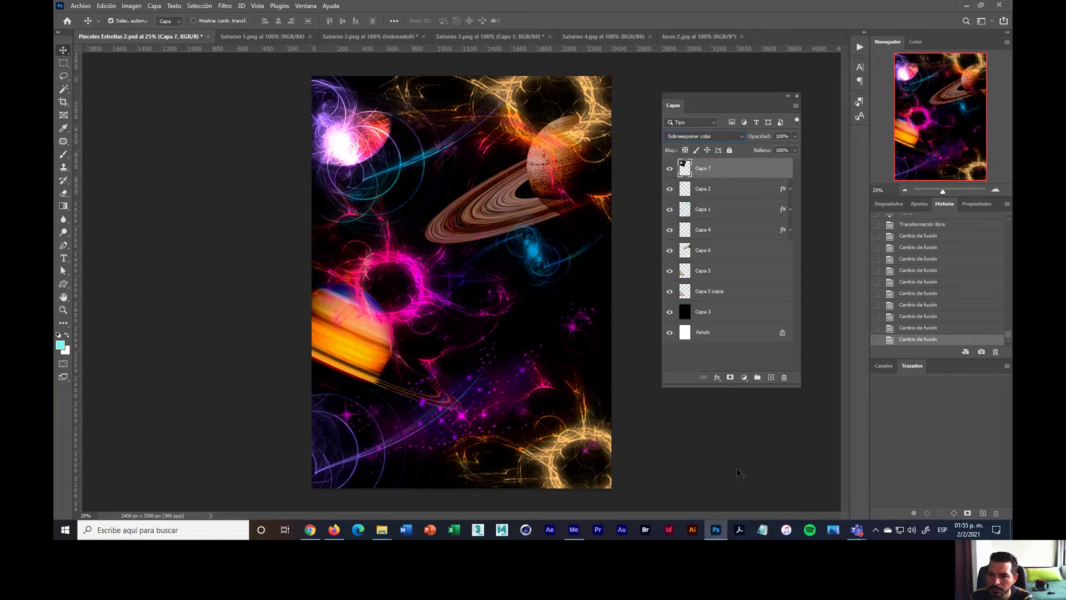
pyautogui.hotkey('shift', '-')
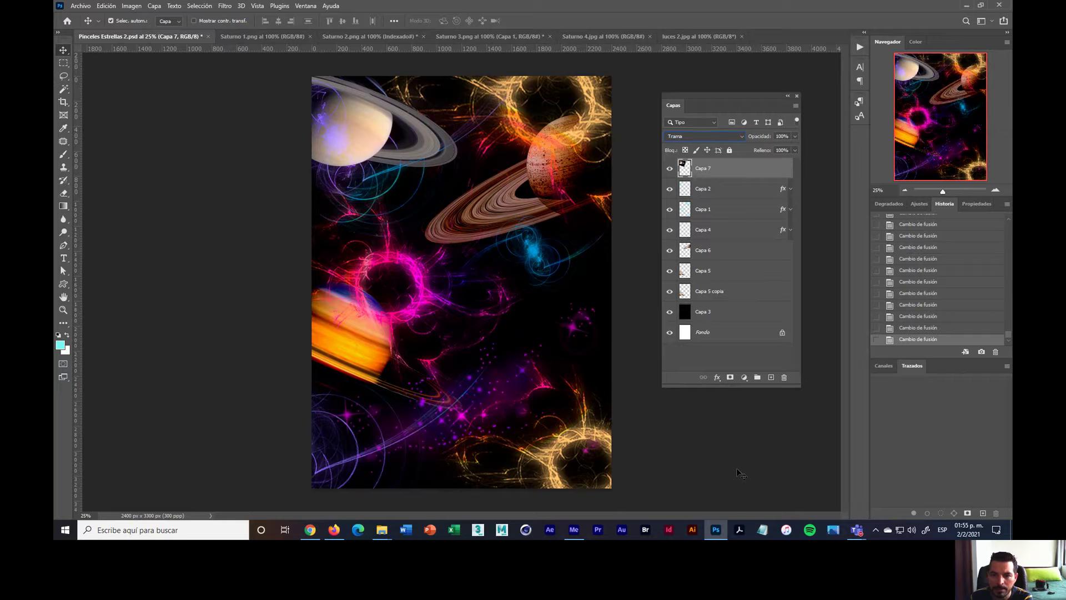
# Compare the modes beyond Trama on Capa 7 and set its blend mode to Sobreexpos. lineal (Añadir)
pyautogui.hotkey('shift', '+')
pyautogui.hotkey('shift', '+')
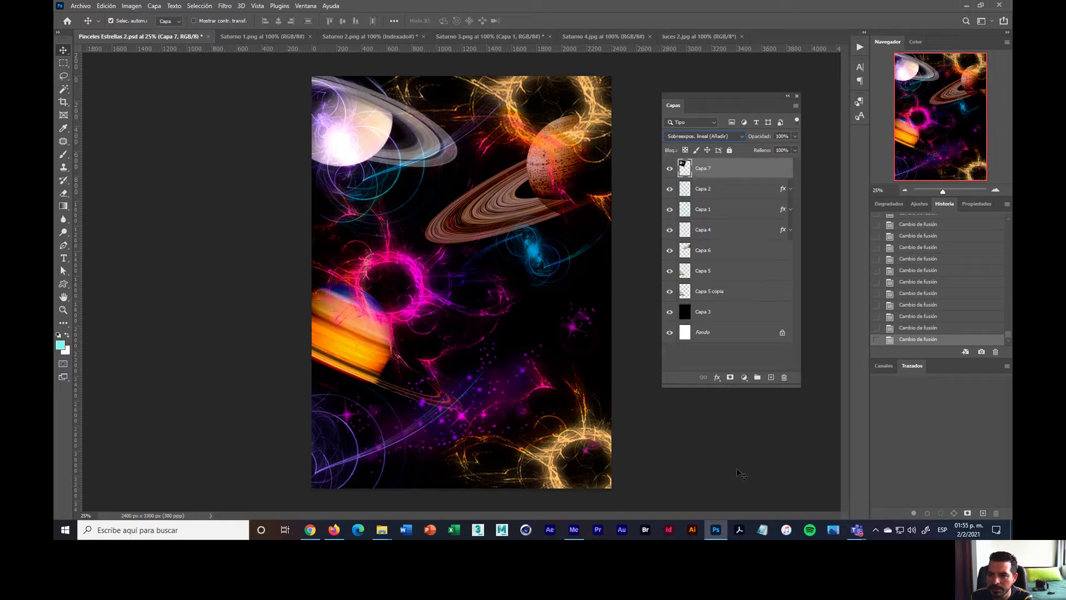
pyautogui.hotkey('shift', '+')
pyautogui.hotkey('shift', '-')
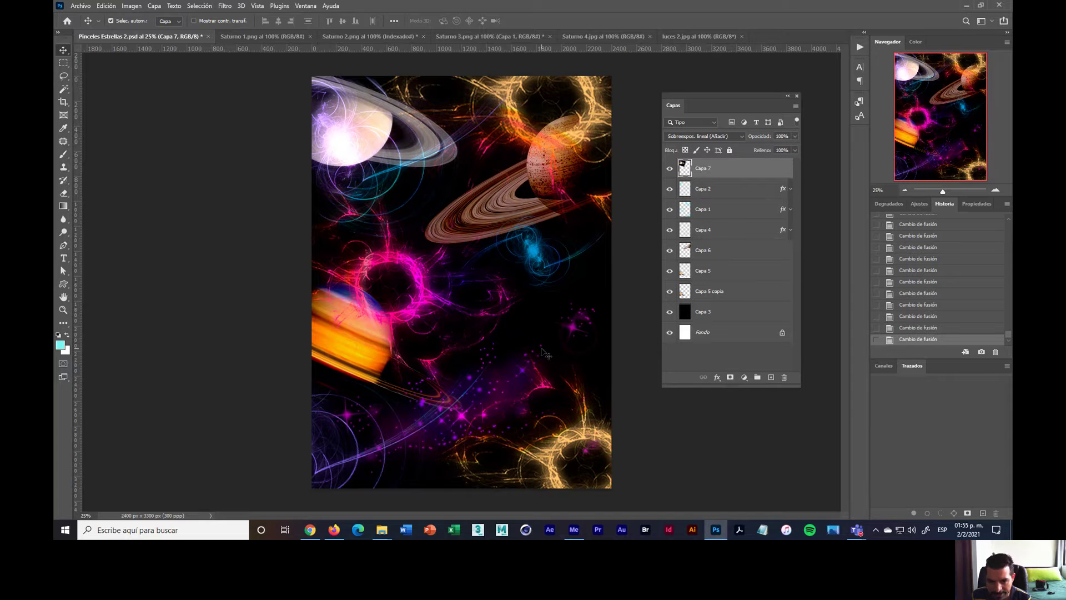
# Add a layer mask to Capa 2 and activate the Brush tool for painting on it
pyautogui.click(736, 191)
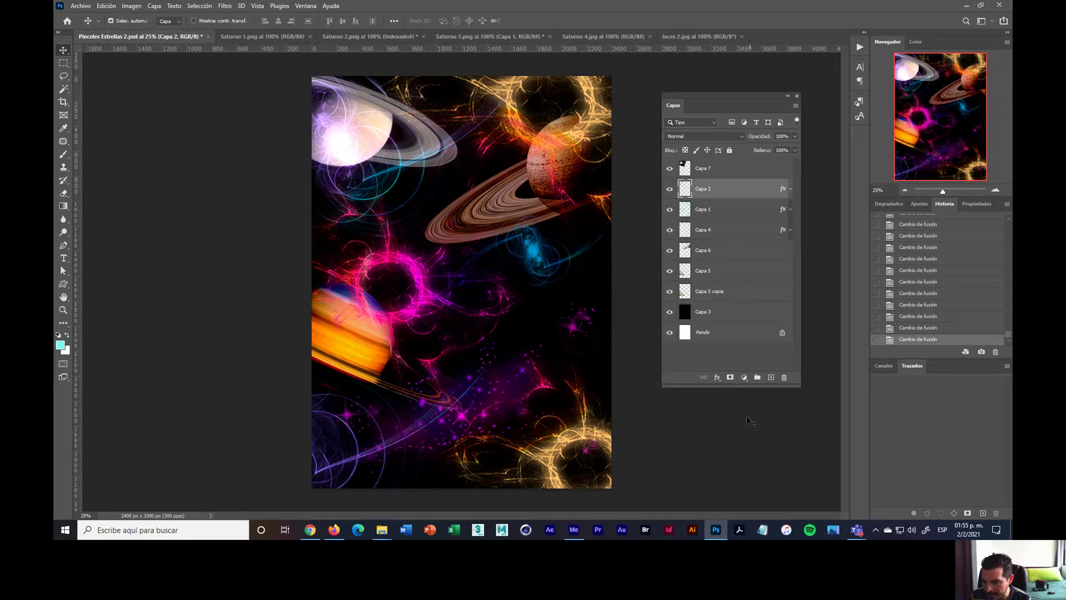
pyautogui.click(730, 378)
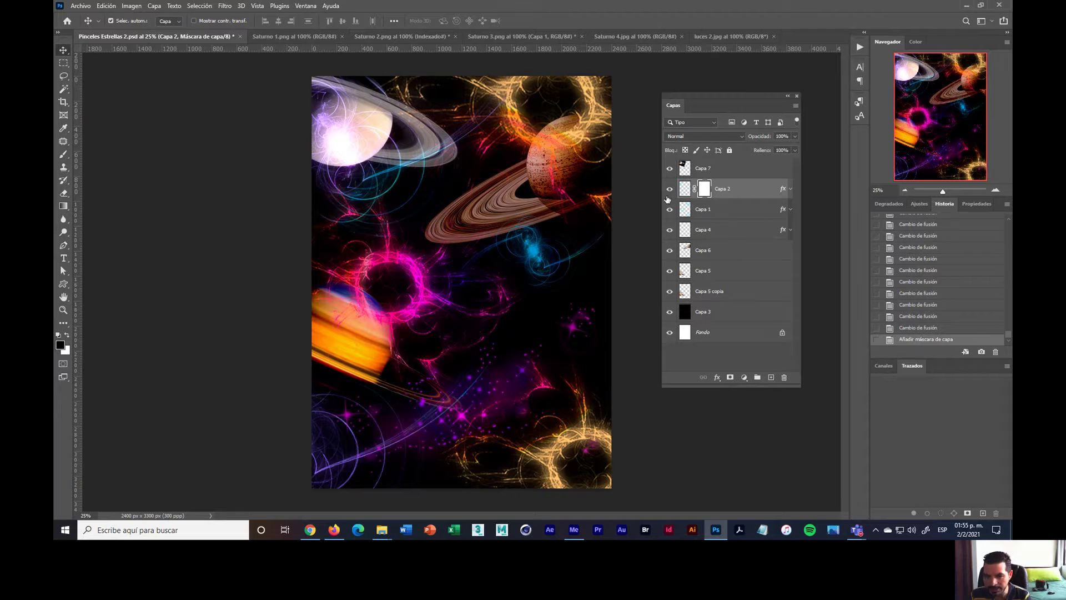
pyautogui.click(63, 157)
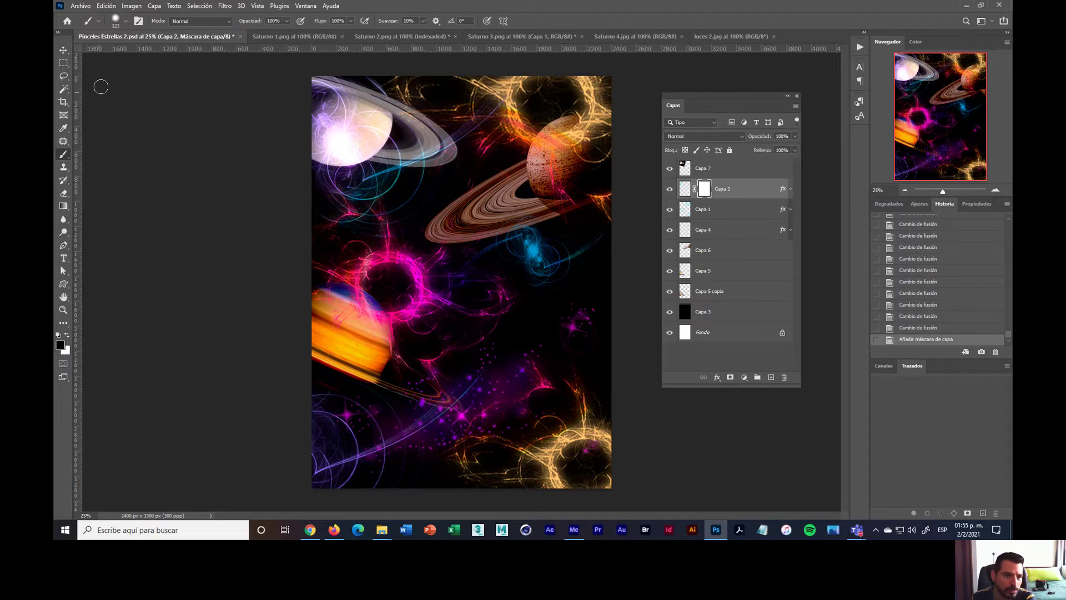
# Choose the Circular definido brush and set it to about 484 px diameter with 69% hardness
pyautogui.click(126, 21)
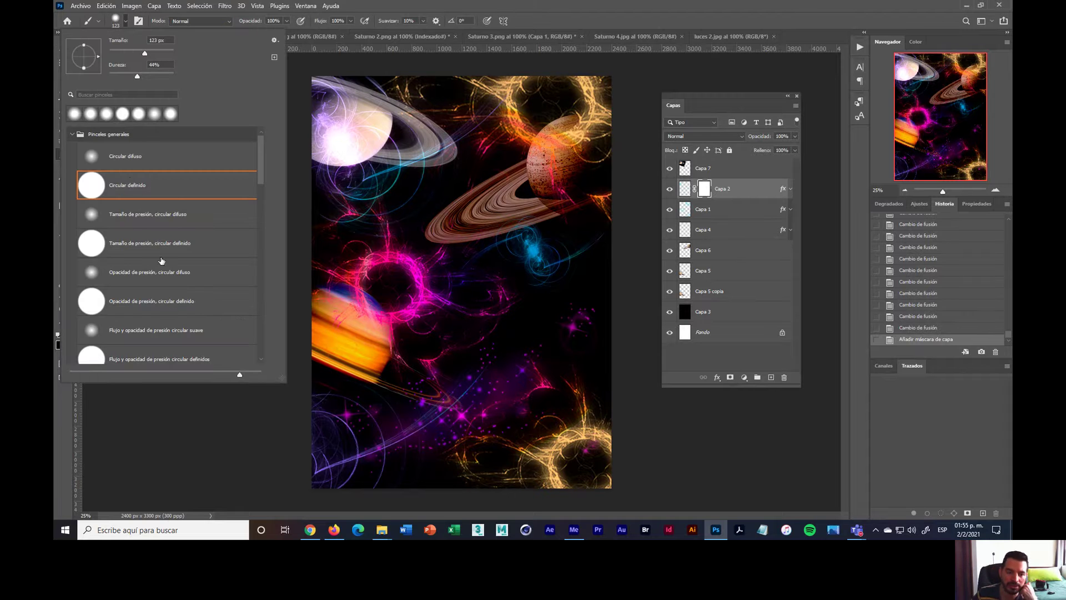
pyautogui.scroll(-4, 163, 261)
pyautogui.moveTo(261, 201); pyautogui.dragTo(263, 343)
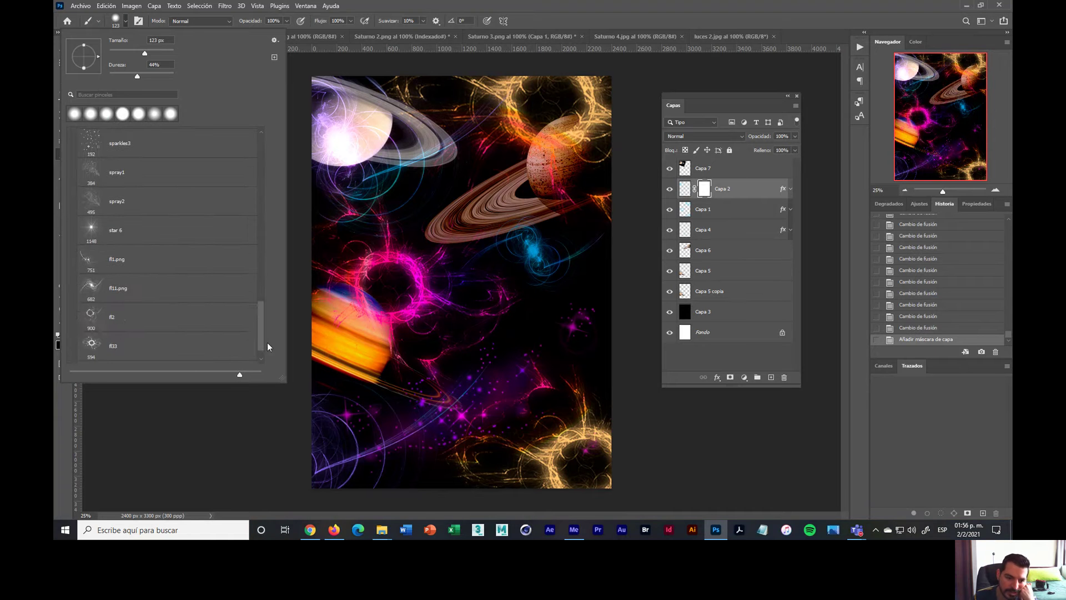
pyautogui.click(205, 317)
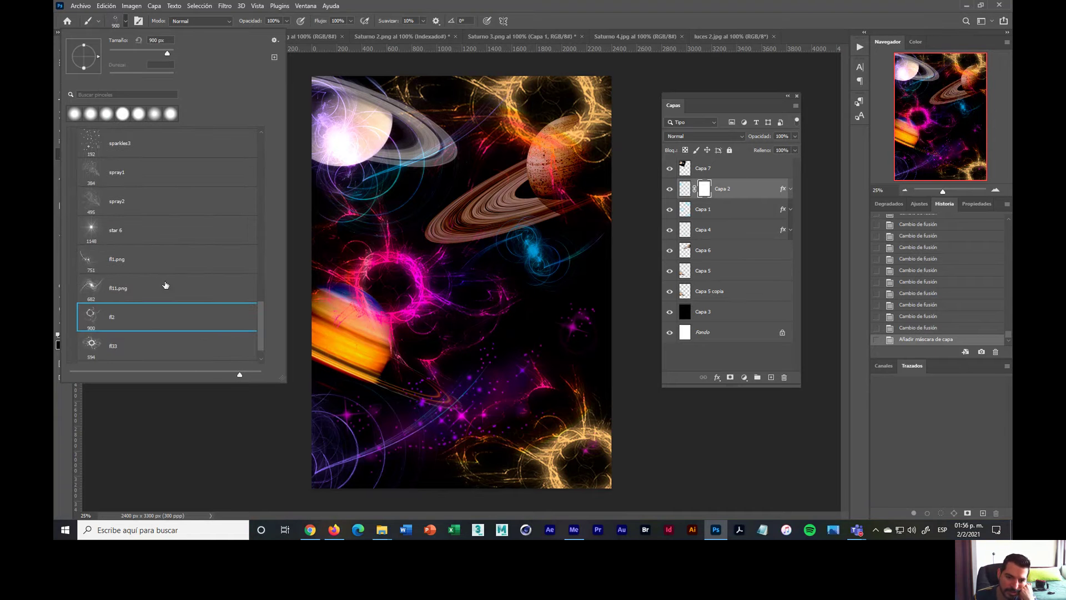
pyautogui.moveTo(260, 305); pyautogui.dragTo(261, 146)
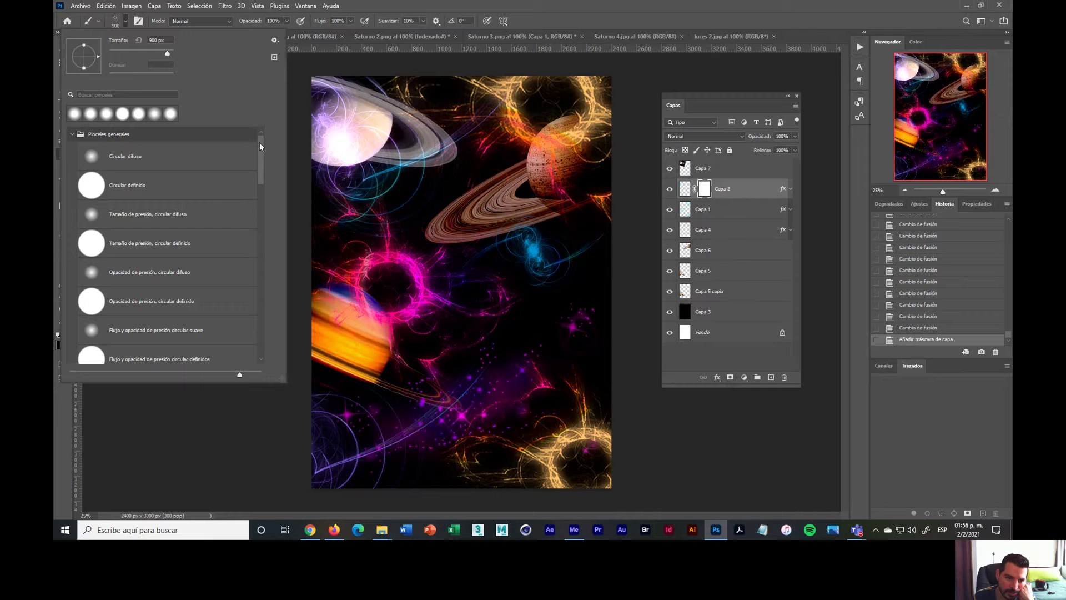
pyautogui.click(131, 187)
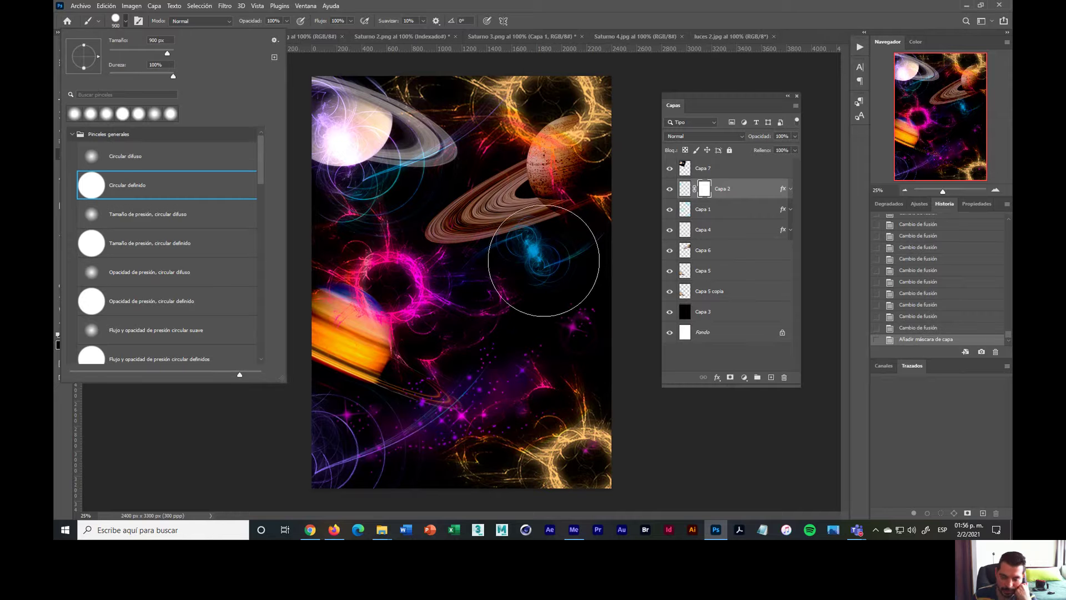
pyautogui.click(126, 21)
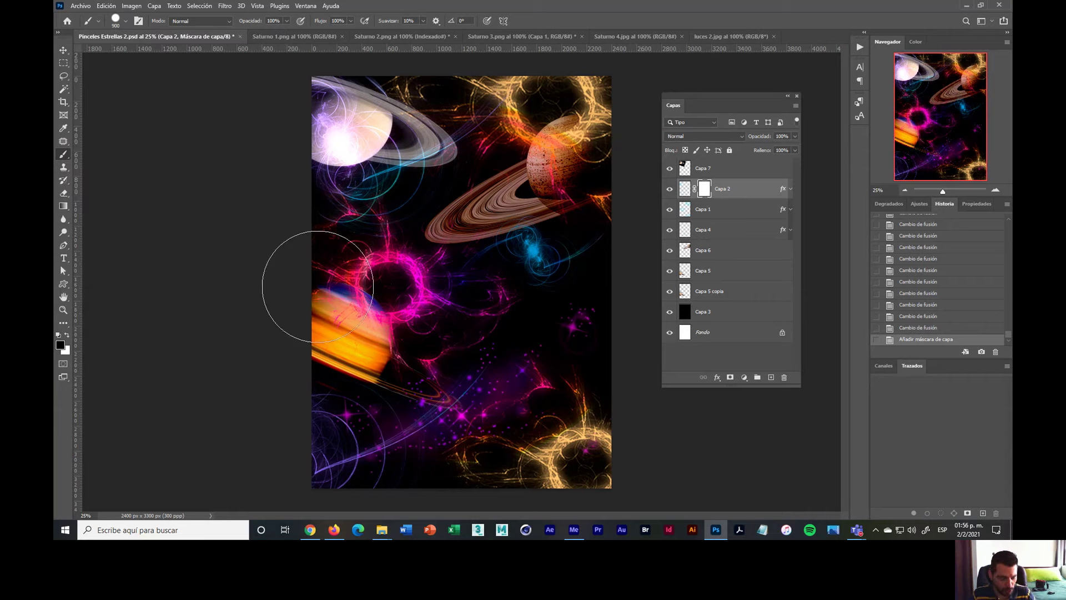
pyautogui.moveTo(506, 315)
pyautogui.mouseDown()
pyautogui.moveTo(509, 258)
pyautogui.moveTo(498, 255)
pyautogui.mouseUp()
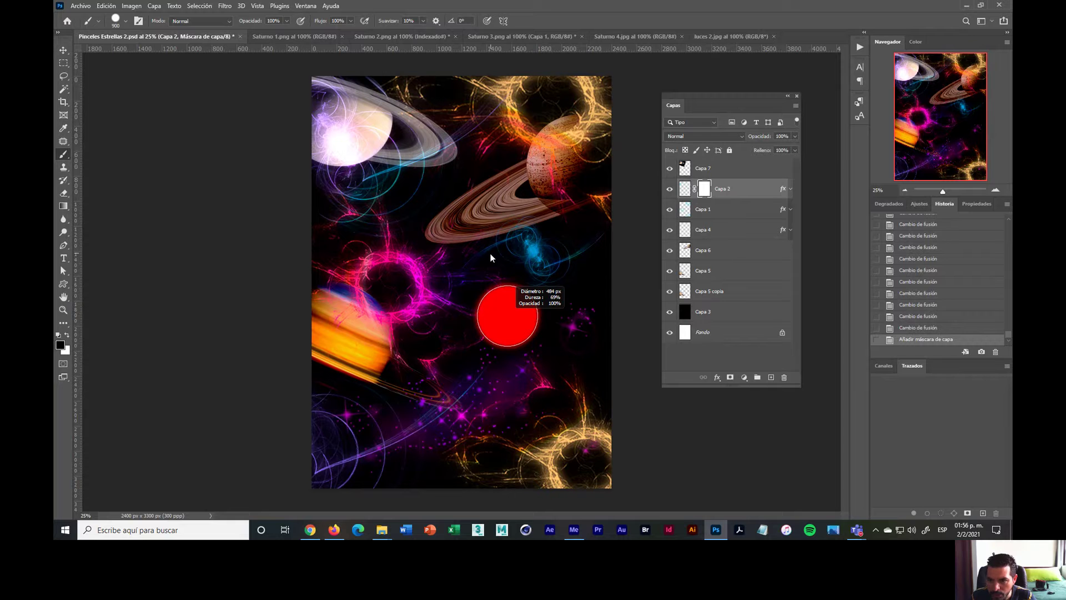
pyautogui.moveTo(490, 257); pyautogui.dragTo(490, 257)
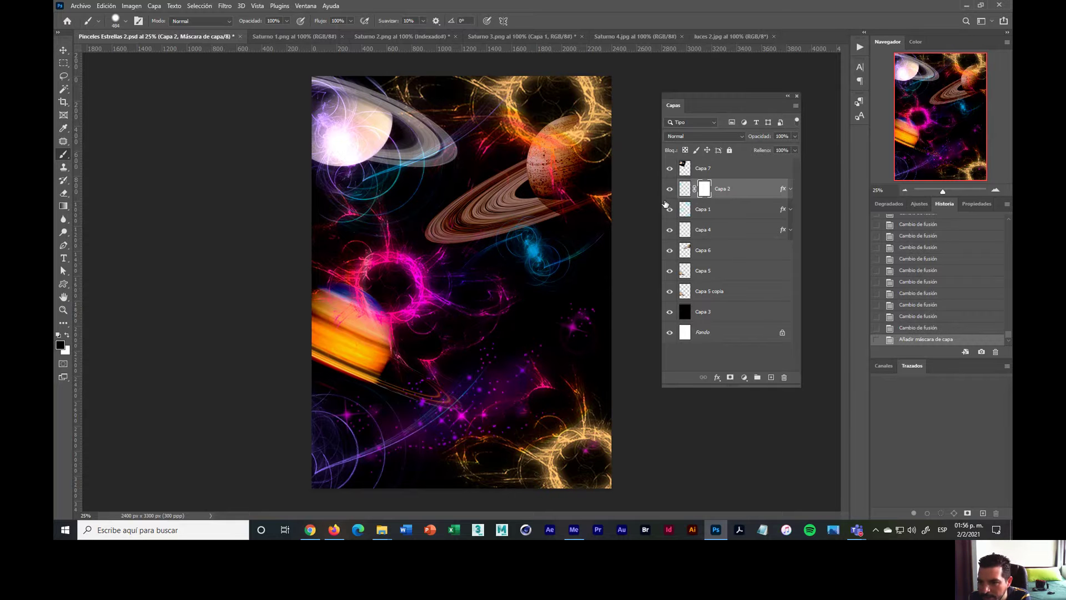
# Check Capa 2's contribution by toggling its visibility, and paint black on its mask over the upper-left Saturn's disc
pyautogui.click(670, 189)
pyautogui.click(670, 189)
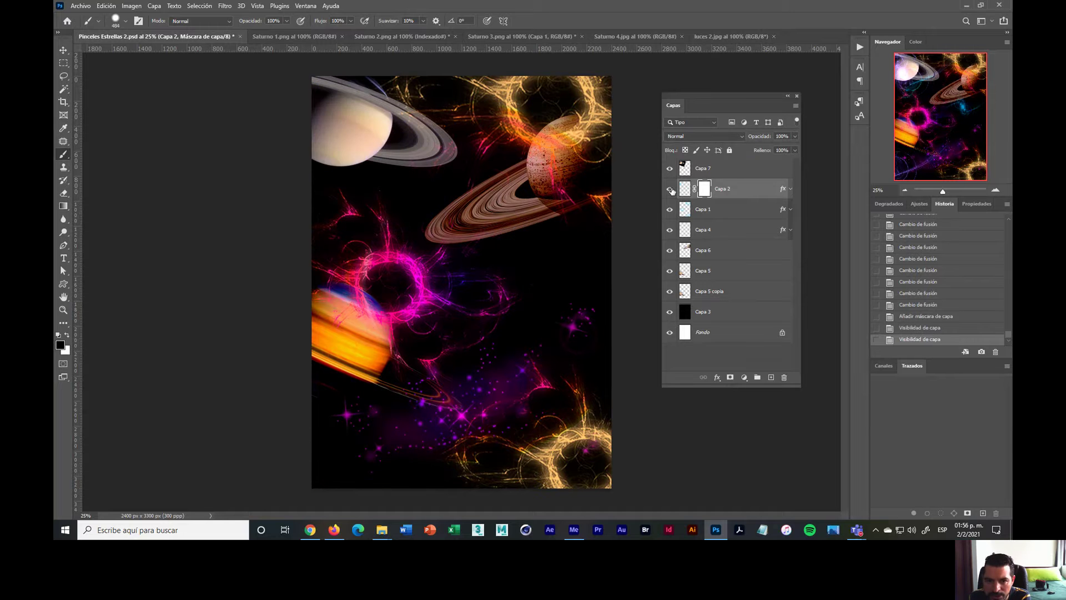
pyautogui.click(670, 189)
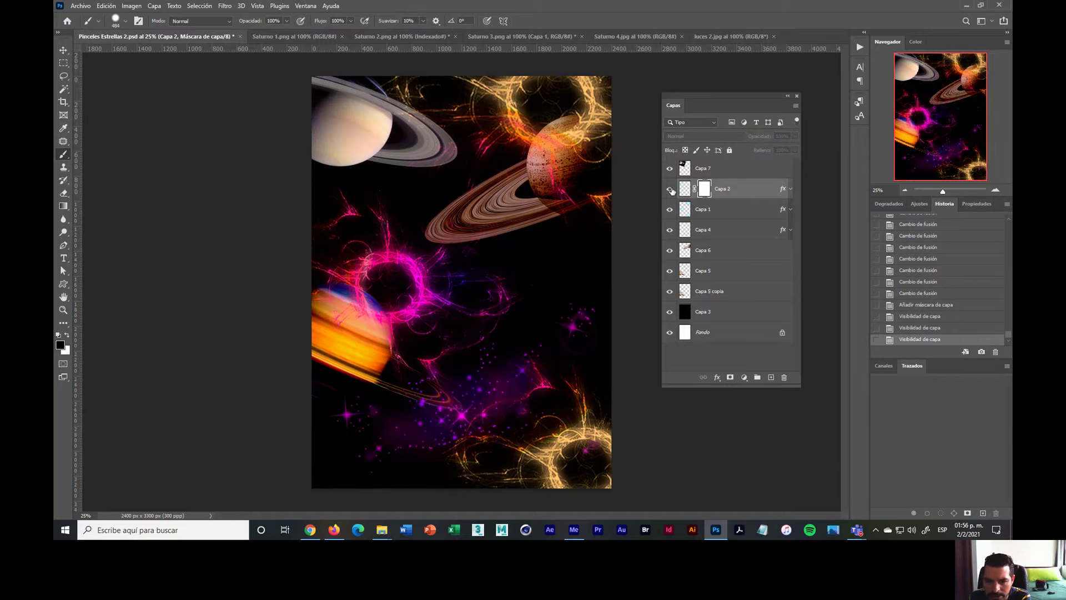
pyautogui.click(670, 189)
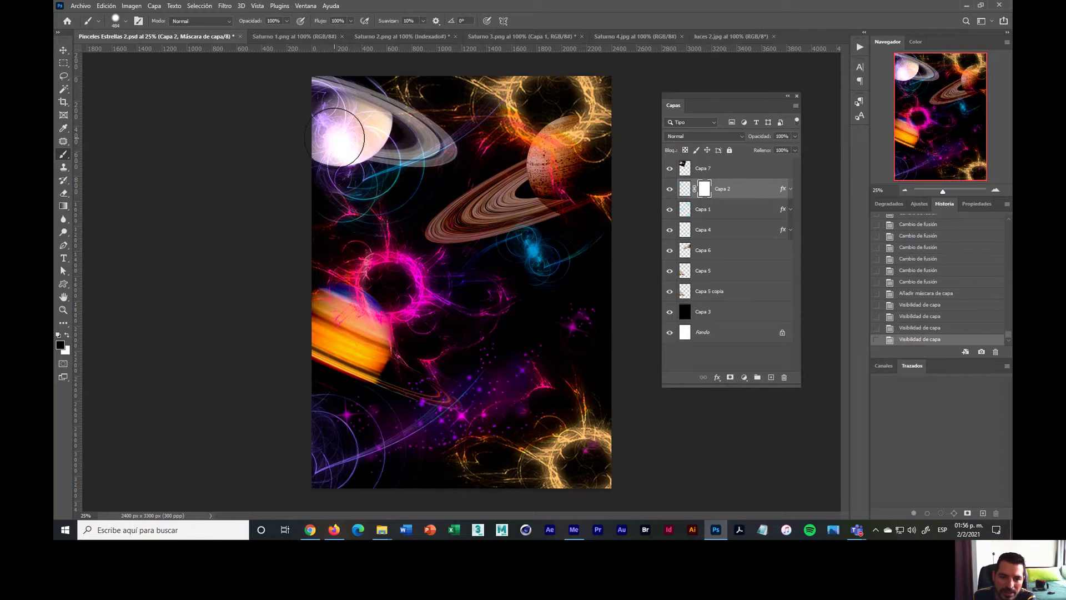
pyautogui.moveTo(334, 137)
pyautogui.mouseDown()
pyautogui.moveTo(363, 117)
pyautogui.moveTo(316, 90)
pyautogui.moveTo(309, 100)
pyautogui.moveTo(332, 133)
pyautogui.moveTo(372, 132)
pyautogui.mouseUp()
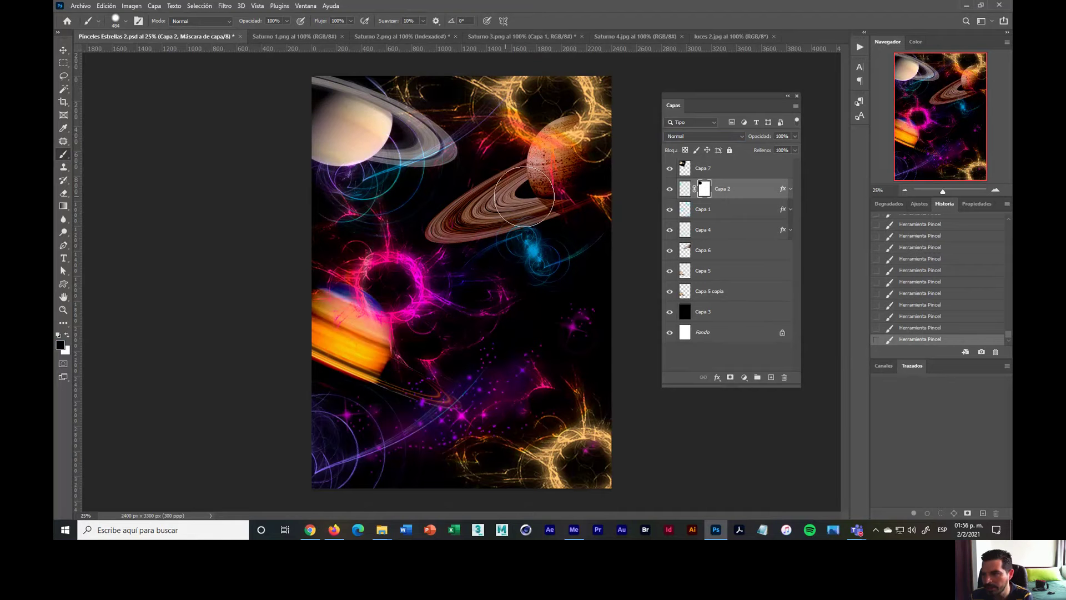
# Refine Capa 2's mask up close over the upper-left Saturn's disc, comparing the last stroke by undoing and redoing it
pyautogui.hotkey('ctrl', '+')
pyautogui.hotkey('ctrl', '+')
pyautogui.hotkey('ctrl', '+')
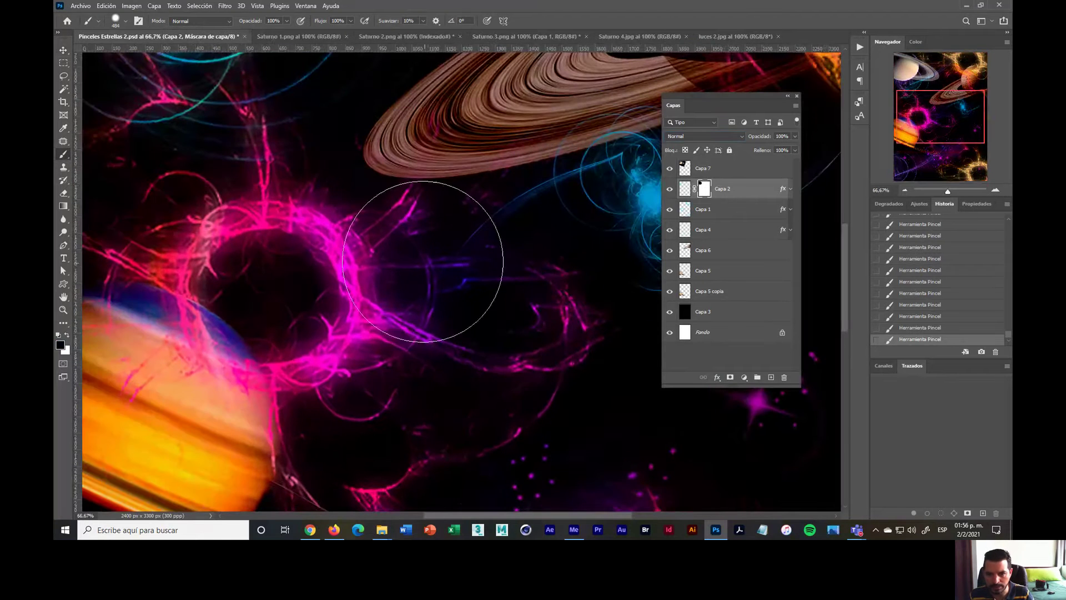
pyautogui.moveTo(393, 202)
pyautogui.mouseDown()
pyautogui.moveTo(464, 364)
pyautogui.moveTo(412, 278)
pyautogui.moveTo(393, 287)
pyautogui.moveTo(354, 220)
pyautogui.mouseUp()
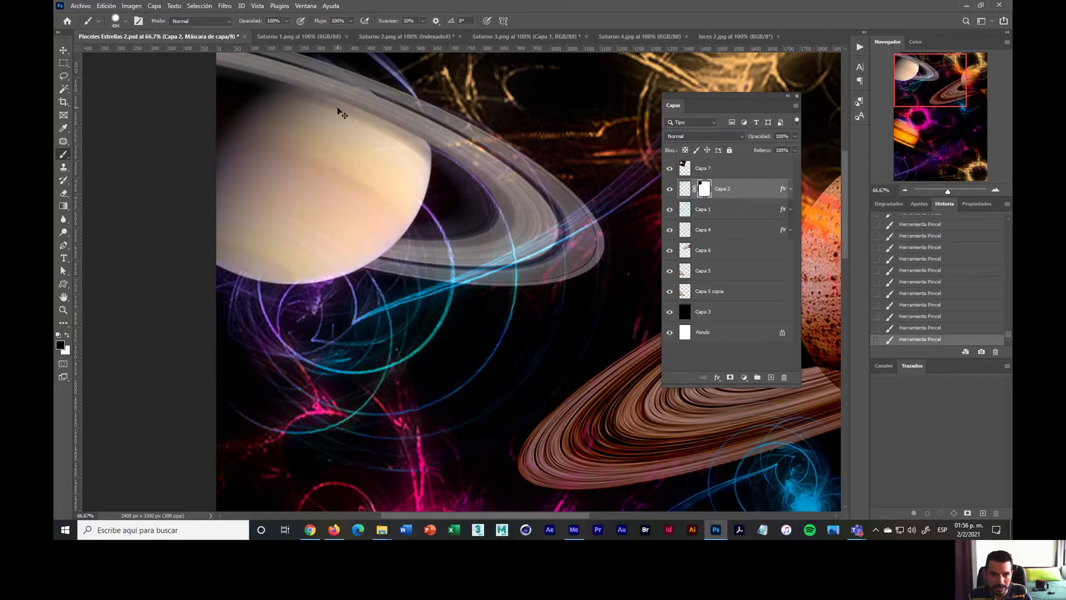
pyautogui.hotkey('ctrl', 'z')
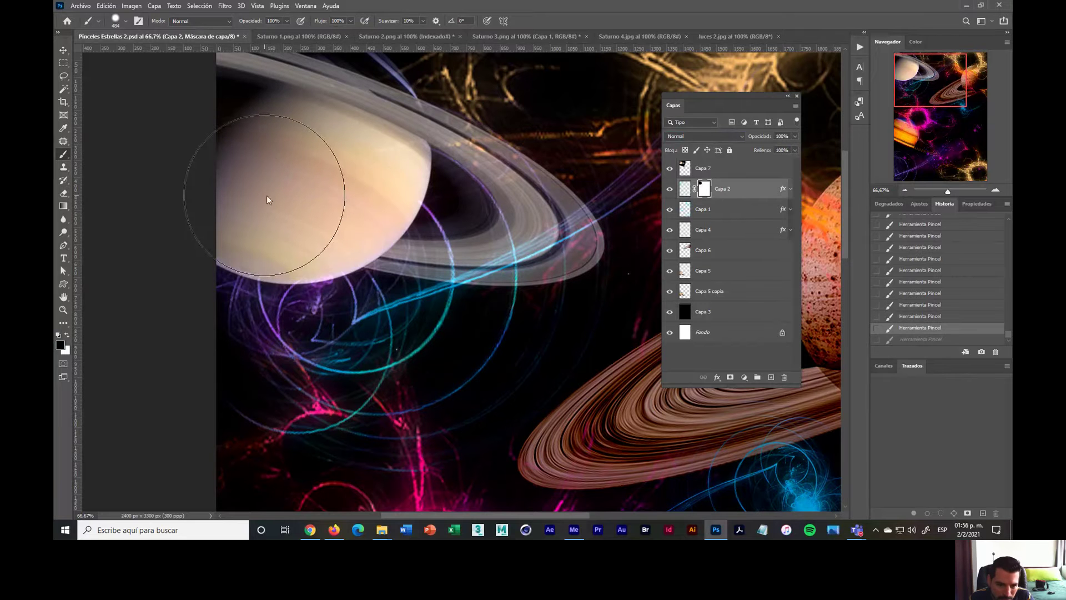
pyautogui.hotkey('ctrl', 'shift', 'z')
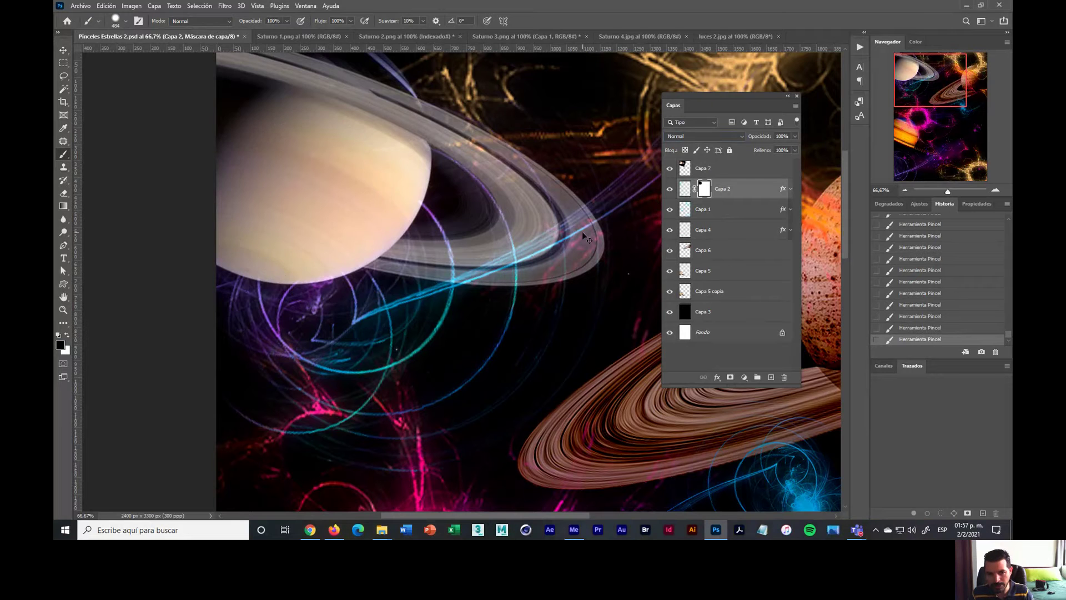
# Reduce the brush to about 222 px and mask Capa 2's strokes off the brown Saturn's rings
pyautogui.hotkey('ctrl', '0')
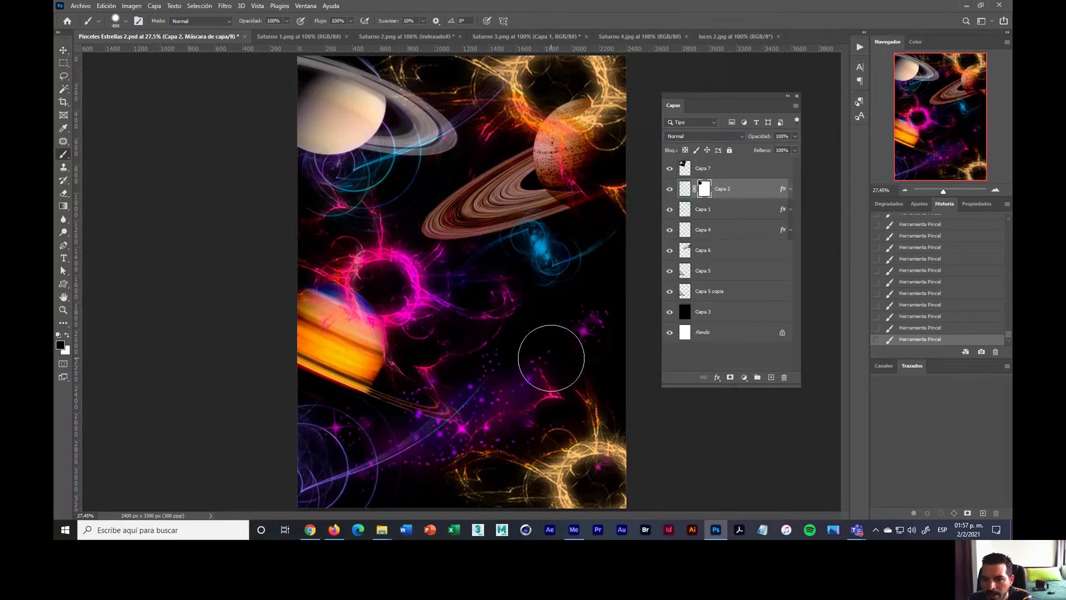
pyautogui.moveTo(612, 296); pyautogui.dragTo(593, 302)
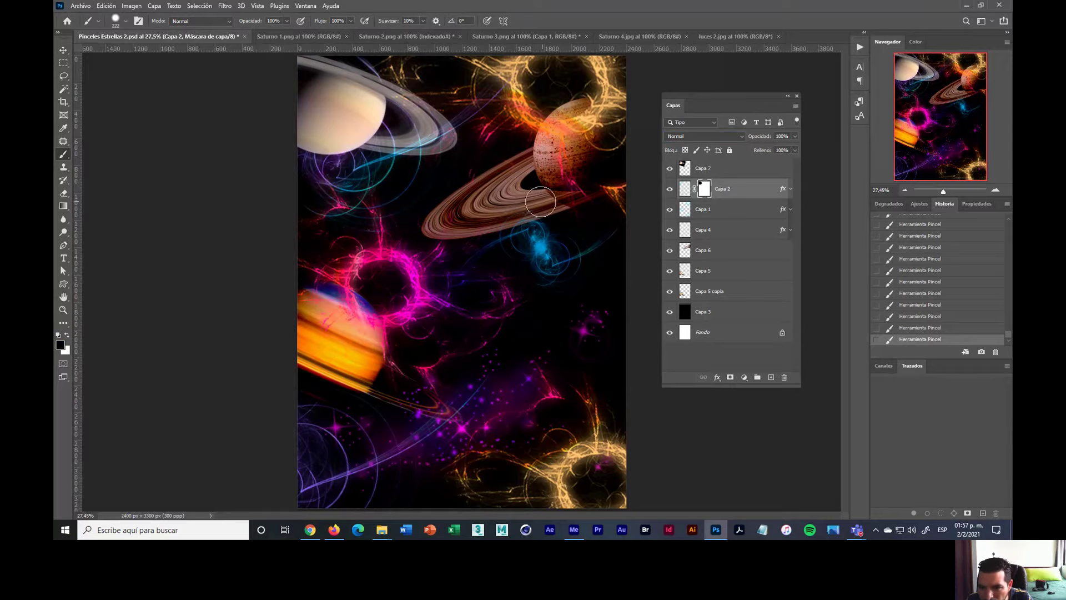
pyautogui.moveTo(540, 201); pyautogui.dragTo(448, 222)
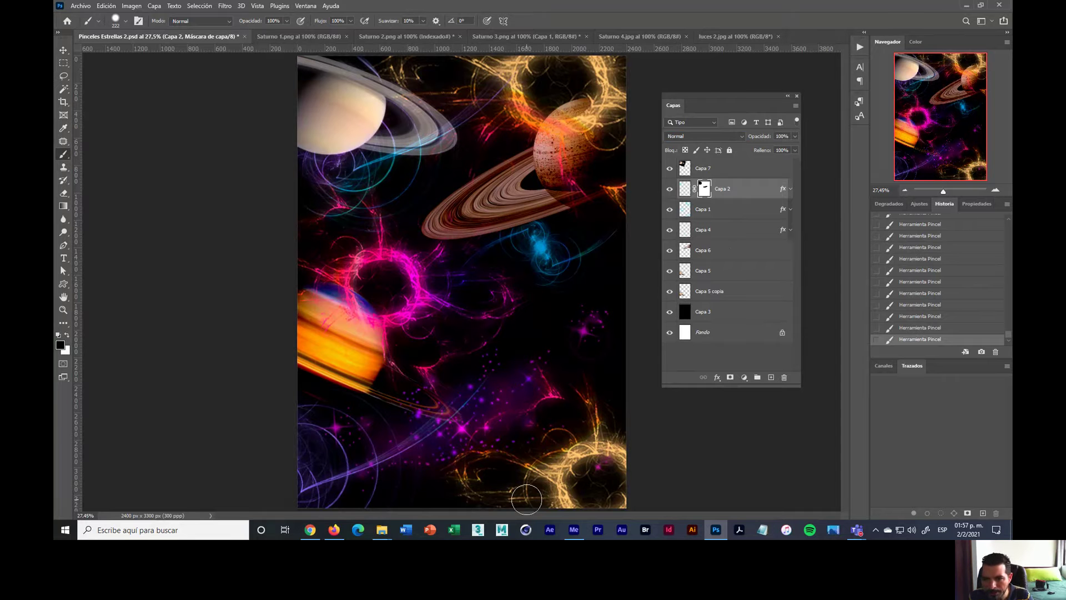
# Check Capa 1's contribution by toggling its visibility, and add a layer mask to it
pyautogui.click(726, 214)
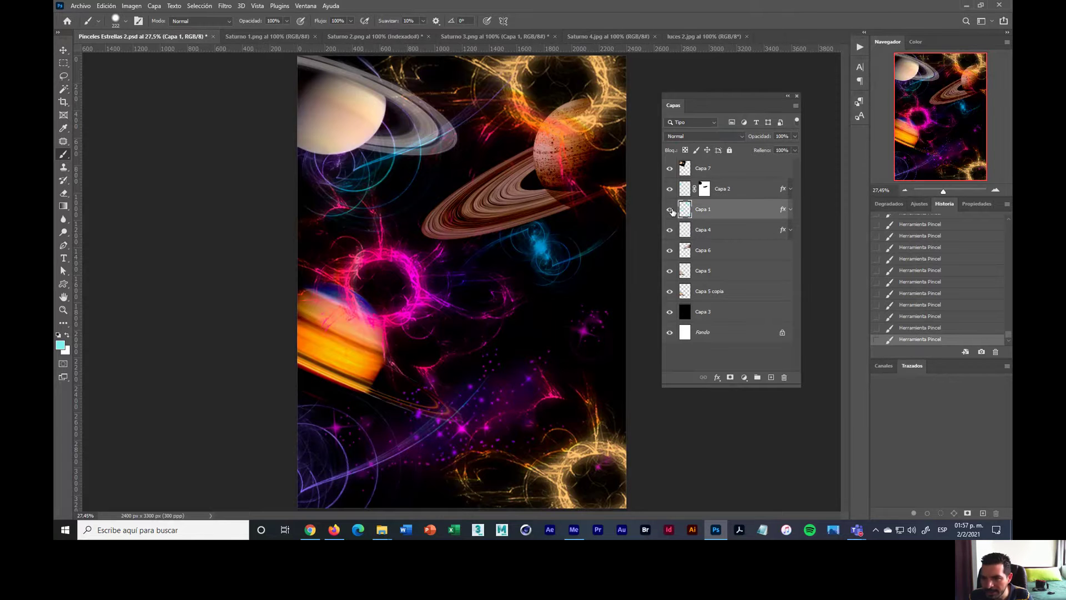
pyautogui.click(670, 210)
pyautogui.click(670, 210)
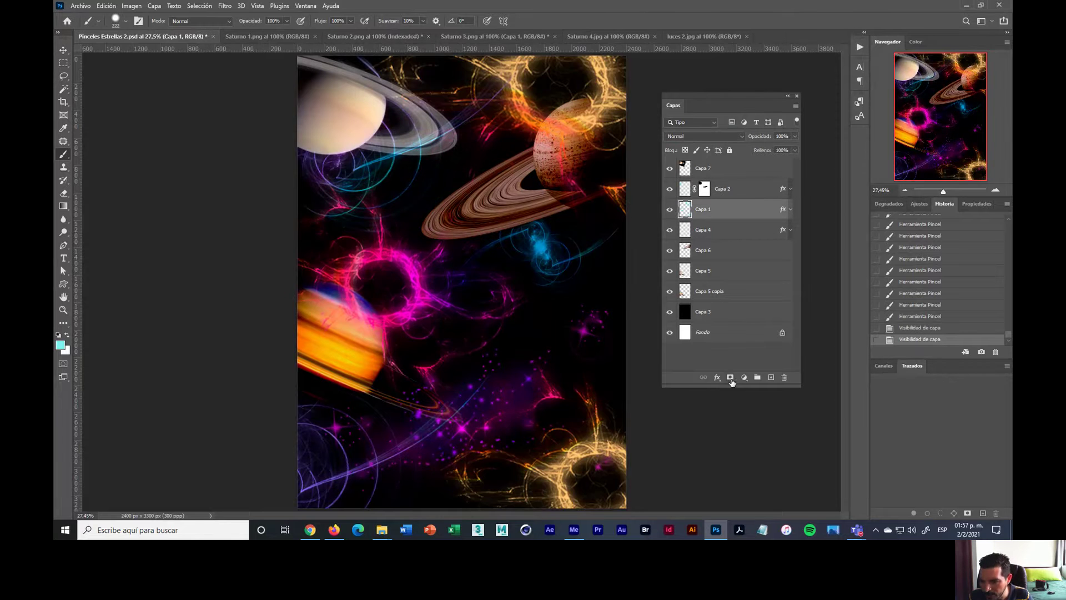
pyautogui.click(730, 377)
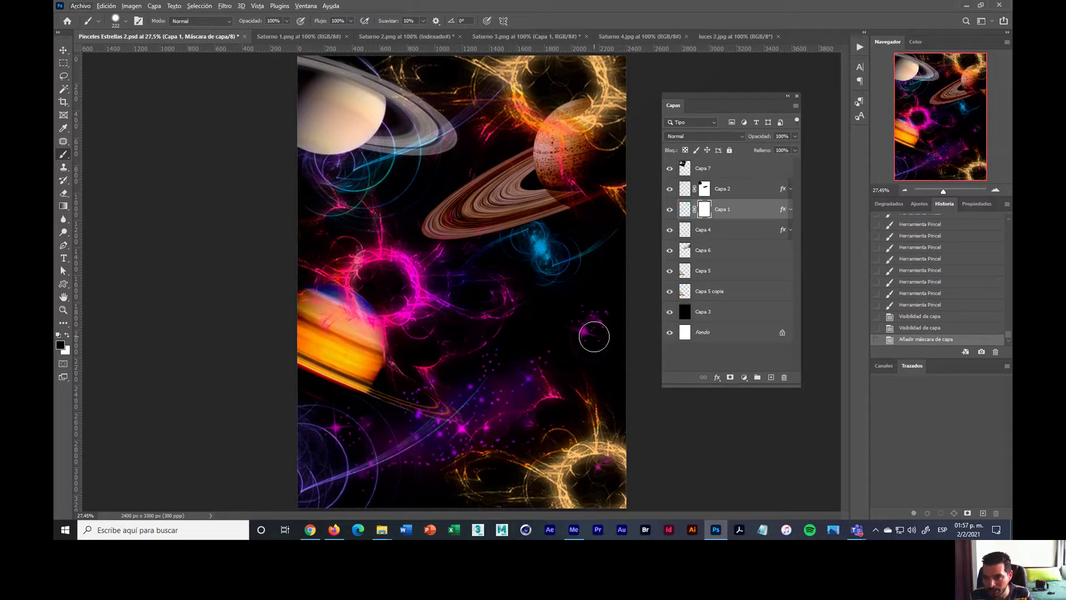
# Enlarge the brush to about 666 px and paint black on Capa 1's mask over the brown Saturn's globe
pyautogui.keyDown('alt'); pyautogui.rightClick(567, 279); pyautogui.keyUp('alt')
pyautogui.moveTo(567, 279); pyautogui.dragTo(589, 280)
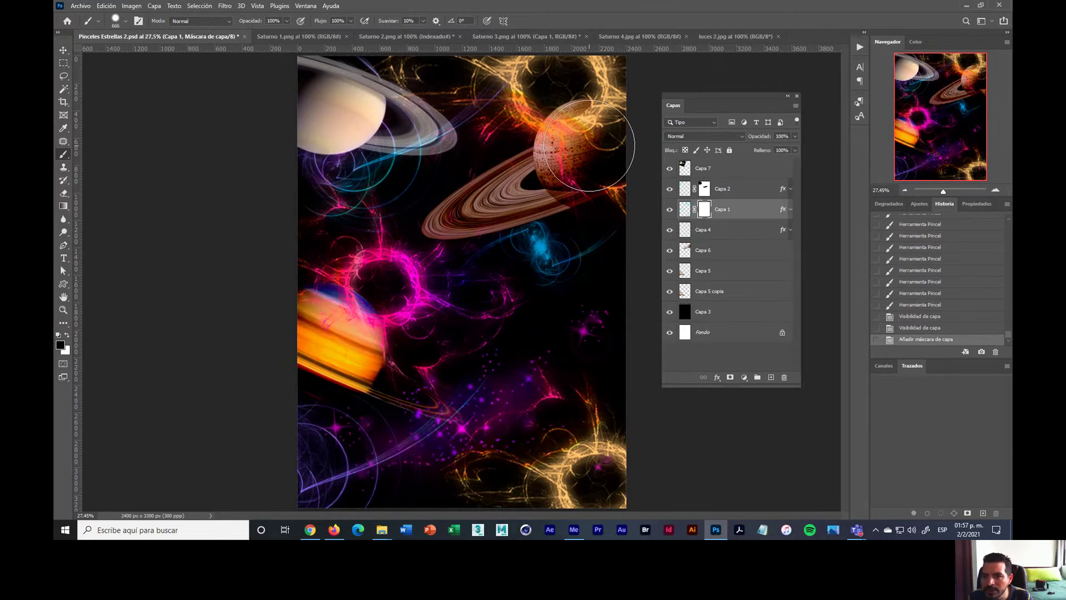
pyautogui.click(590, 144)
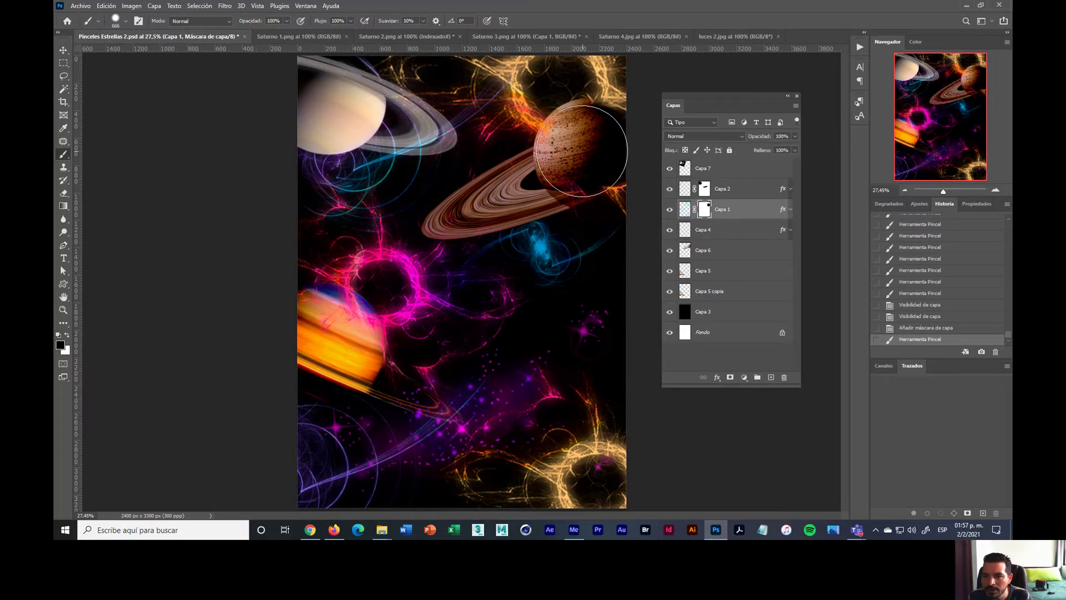
pyautogui.click(579, 151)
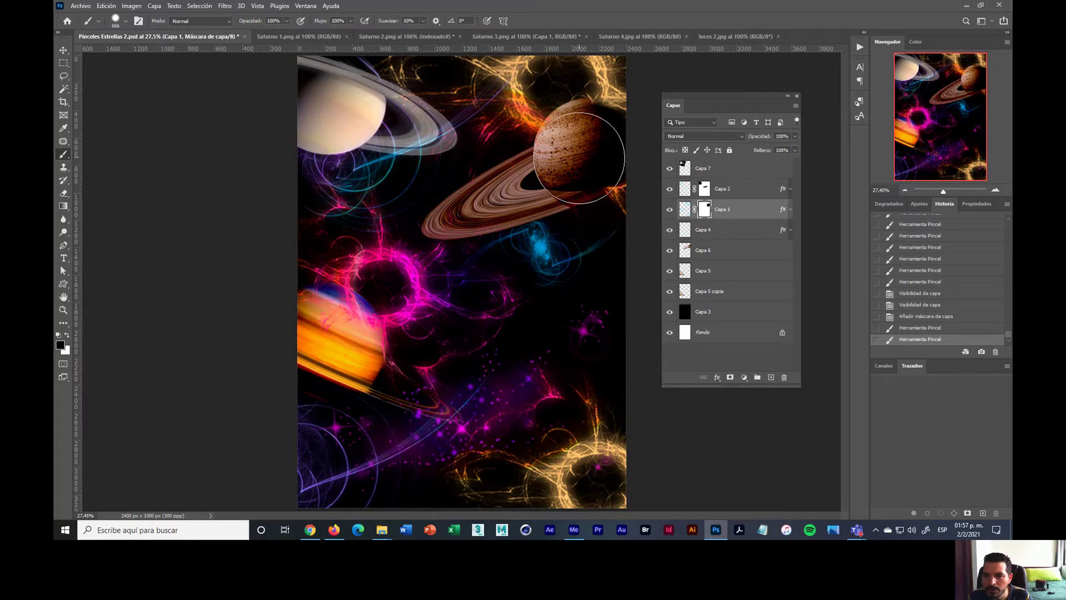
pyautogui.click(580, 160)
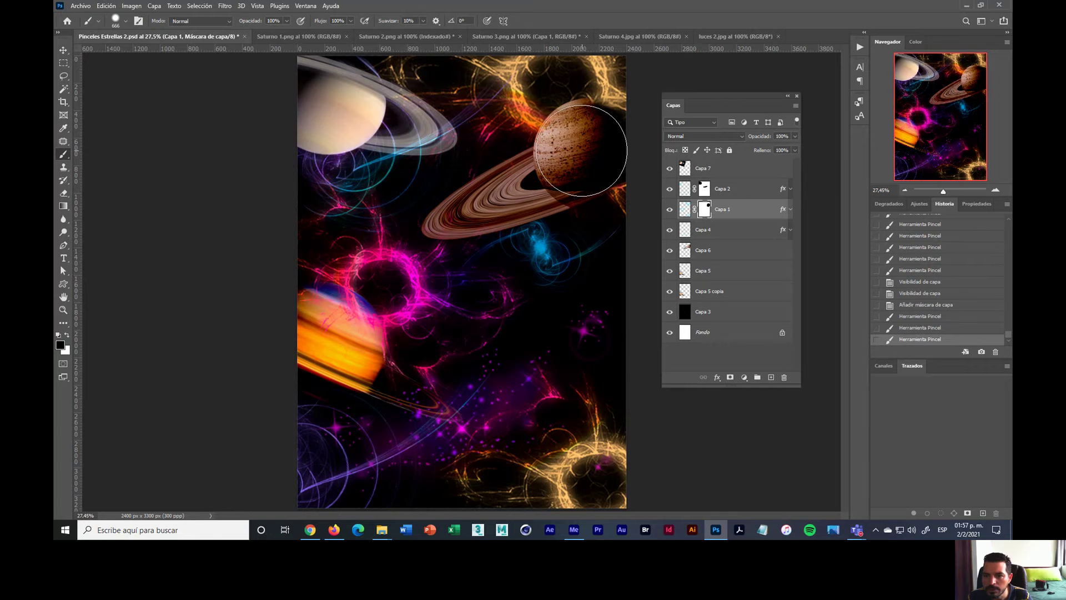
pyautogui.click(589, 152)
pyautogui.click(594, 145)
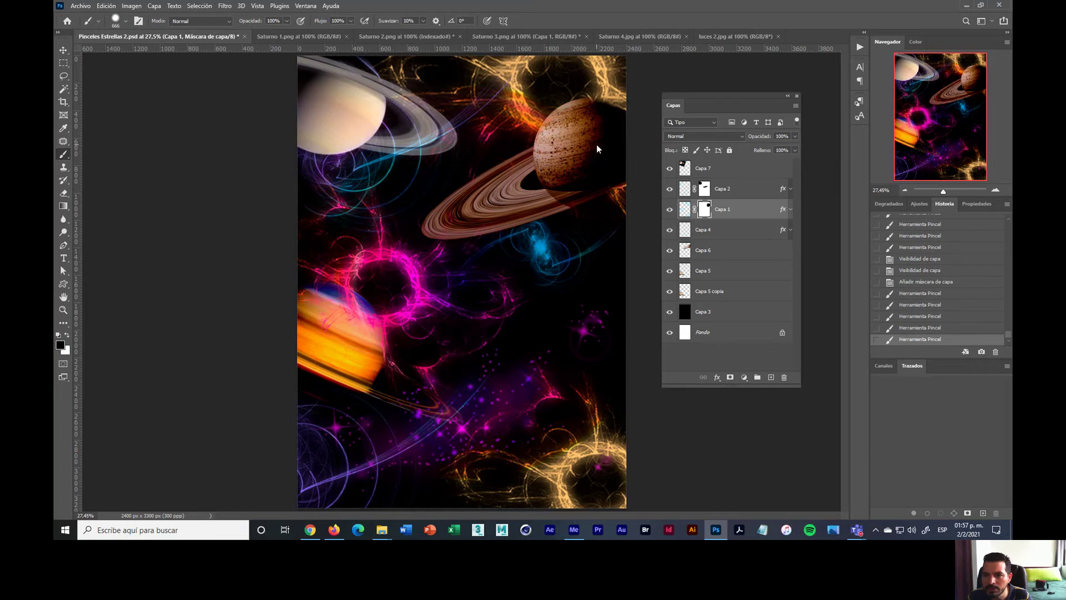
pyautogui.click(592, 143)
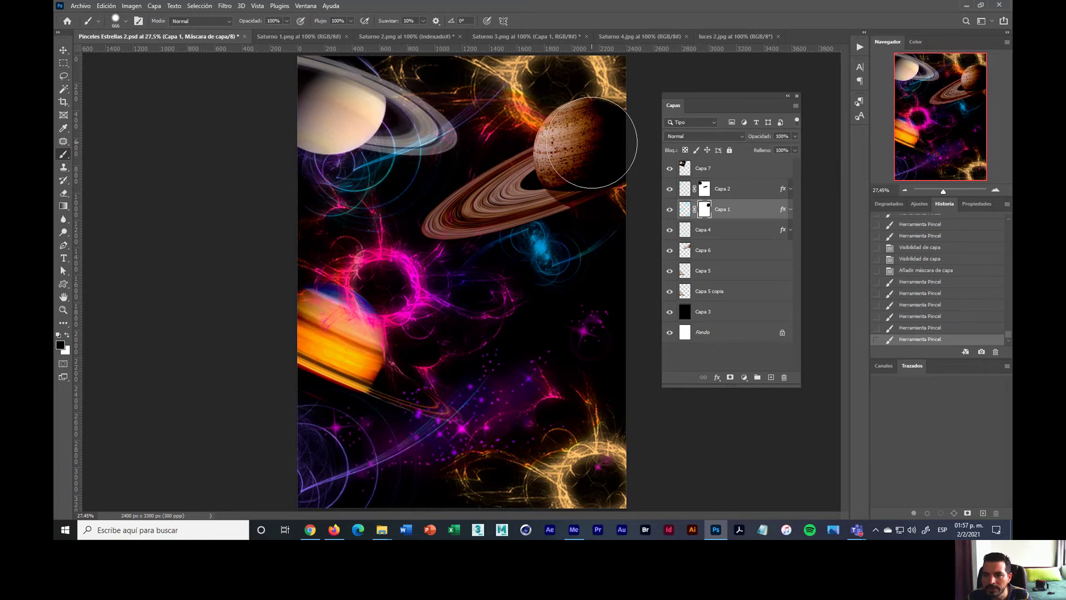
pyautogui.click(591, 142)
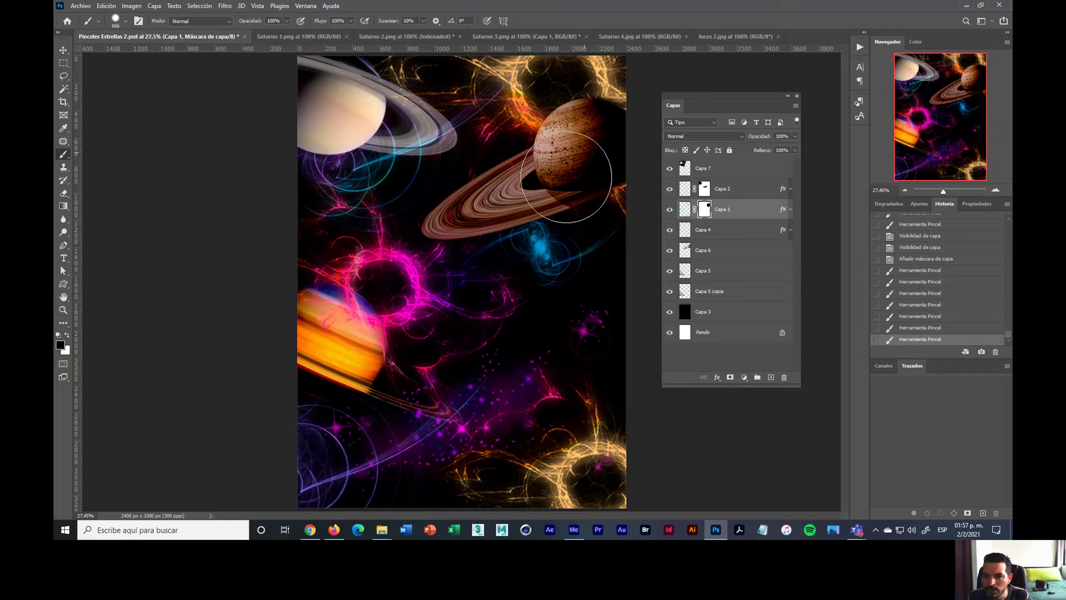
pyautogui.click(580, 150)
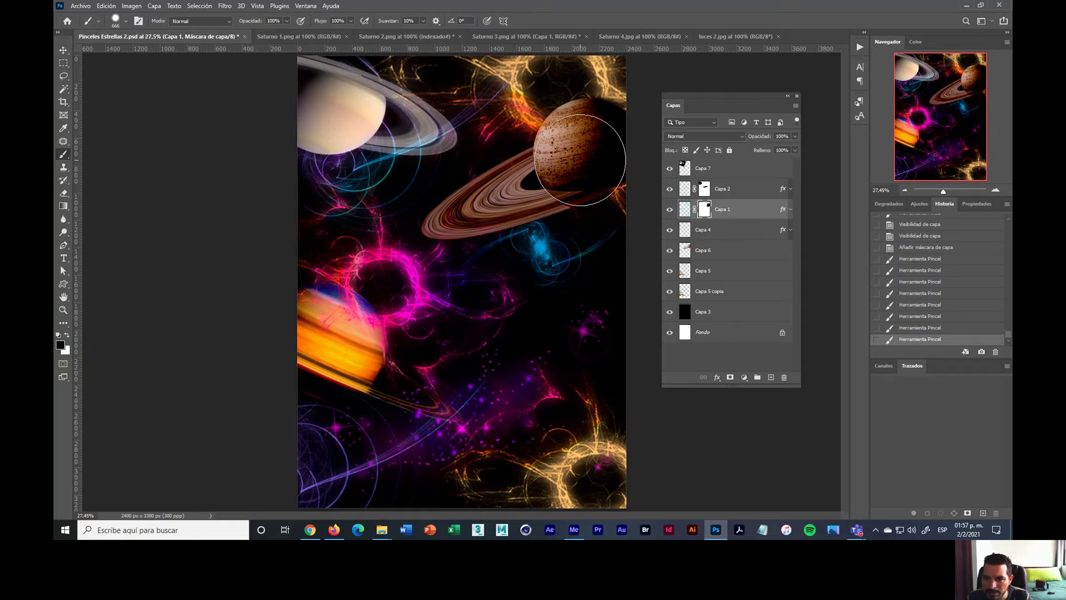
# Finish masking Capa 1 over the brown Saturn's globe, and with an about 149 px brush mask its strokes off the rings
pyautogui.click(580, 160)
pyautogui.keyDown('alt'); pyautogui.rightClick(540, 193); pyautogui.keyUp('alt')
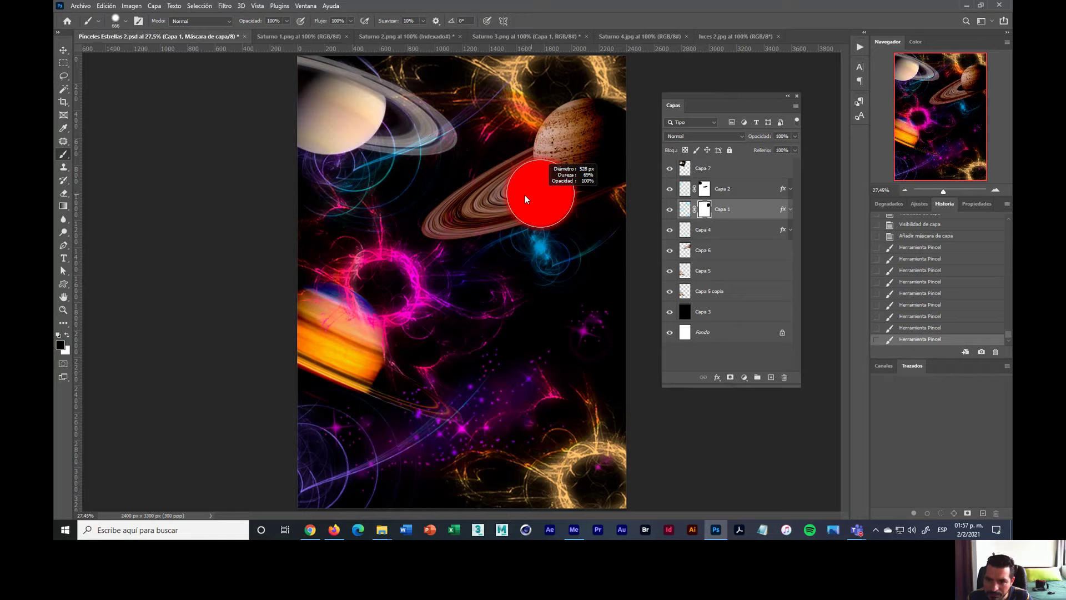
pyautogui.moveTo(525, 195)
pyautogui.mouseDown()
pyautogui.moveTo(518, 165)
pyautogui.moveTo(461, 210)
pyautogui.mouseUp()
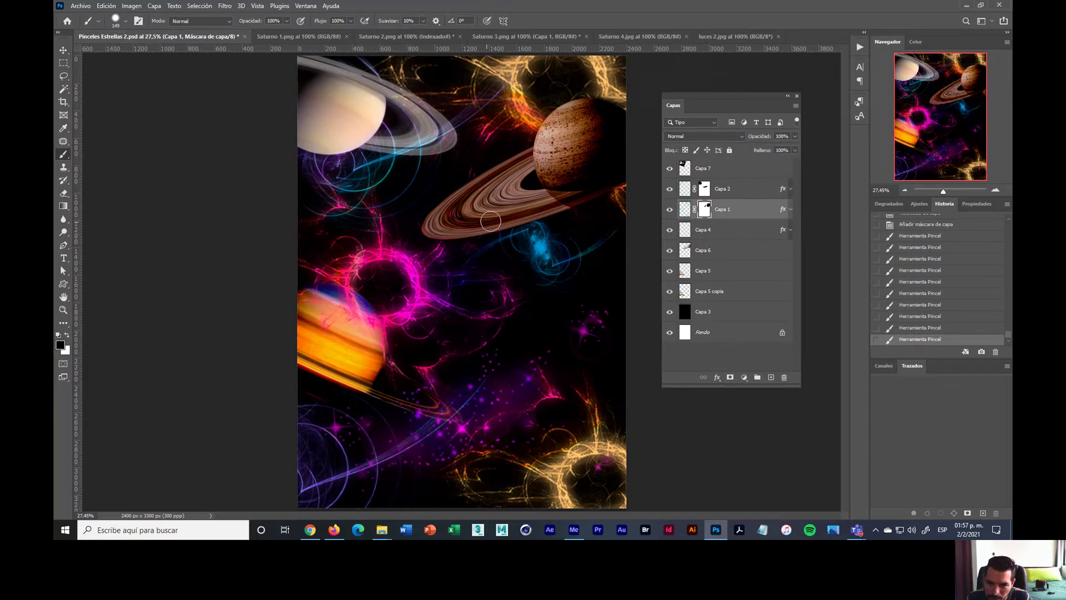
pyautogui.moveTo(491, 221); pyautogui.dragTo(522, 209)
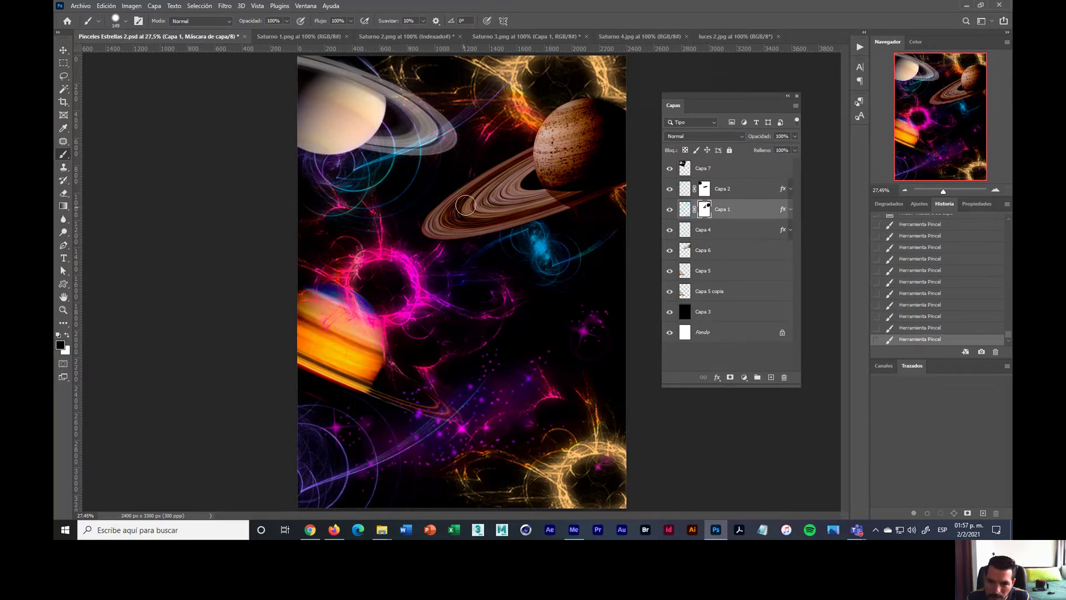
pyautogui.moveTo(461, 210); pyautogui.dragTo(435, 225)
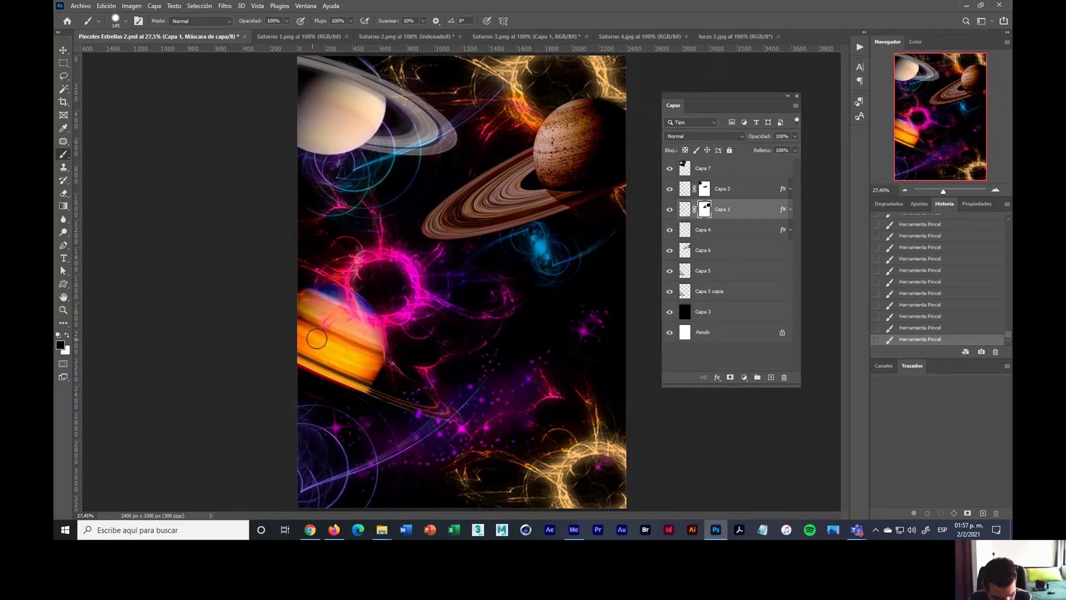
# Enlarge the brush and paint black on Capa 1's mask over the orange Saturn's globe
pyautogui.keyDown('alt'); pyautogui.rightClick(390, 362); pyautogui.keyUp('alt')
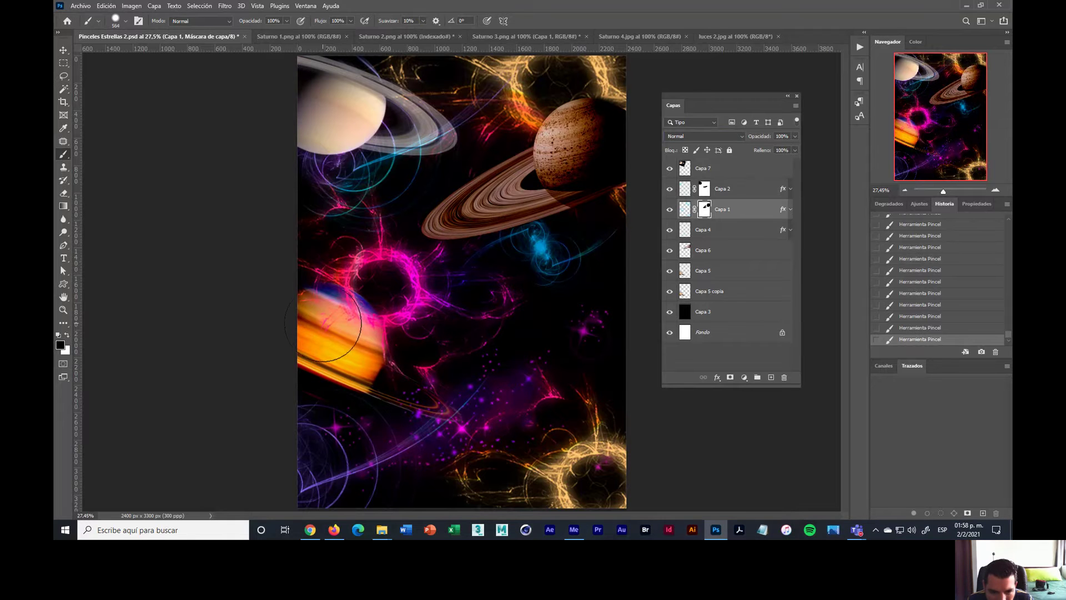
pyautogui.moveTo(324, 319)
pyautogui.mouseDown()
pyautogui.moveTo(361, 344)
pyautogui.moveTo(339, 333)
pyautogui.moveTo(348, 354)
pyautogui.moveTo(335, 328)
pyautogui.moveTo(344, 333)
pyautogui.moveTo(322, 325)
pyautogui.mouseUp()
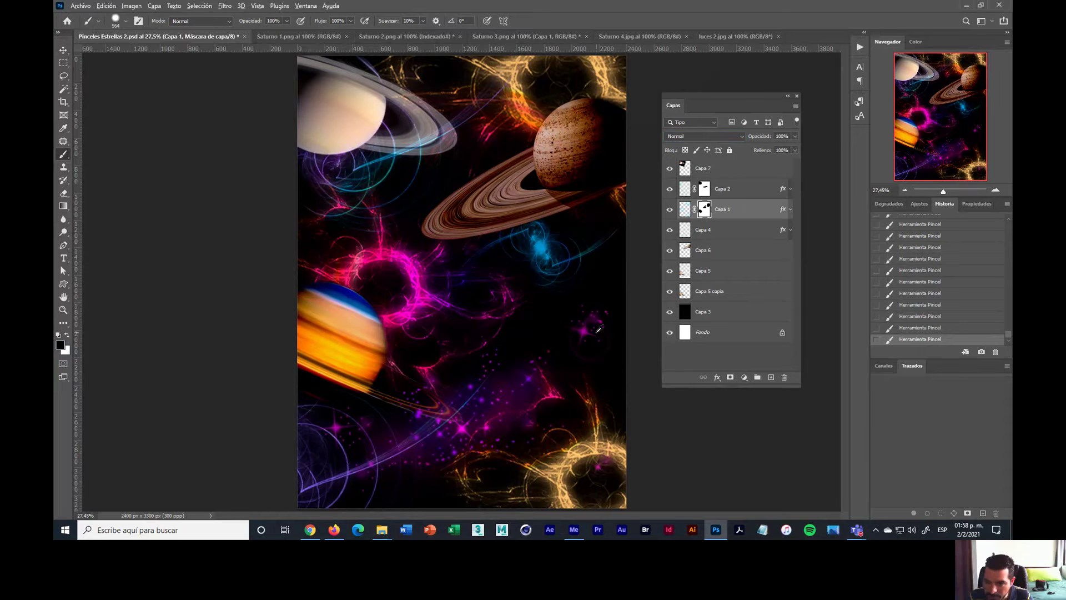
# Reduce the brush and paint black on Capa 2's mask over the brown Saturn's rings
pyautogui.keyDown('alt'); pyautogui.rightClick(596, 336); pyautogui.keyUp('alt')
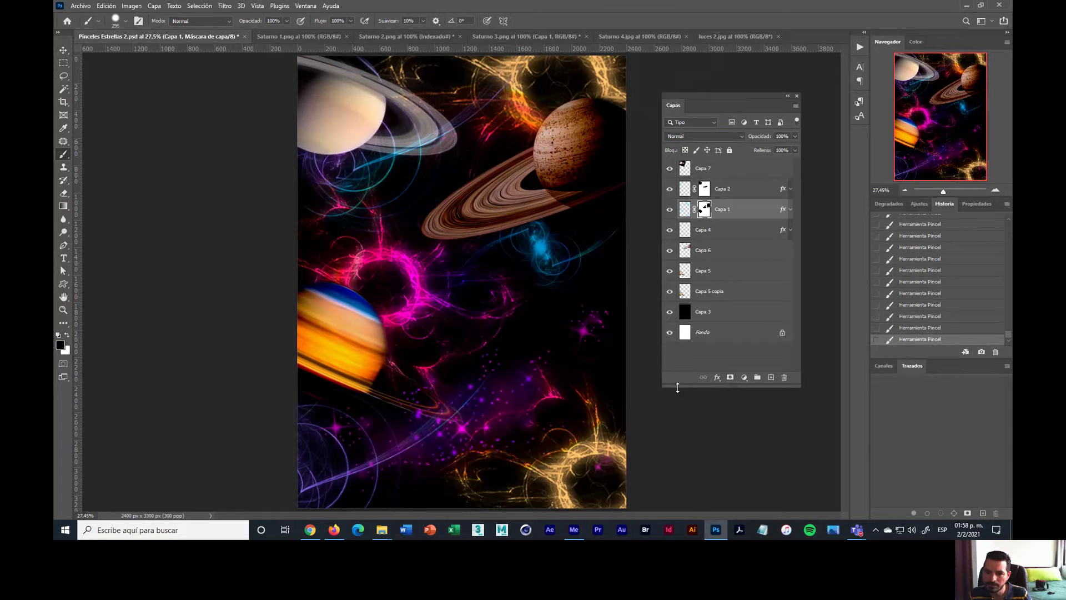
pyautogui.scroll(3, 555, 311)
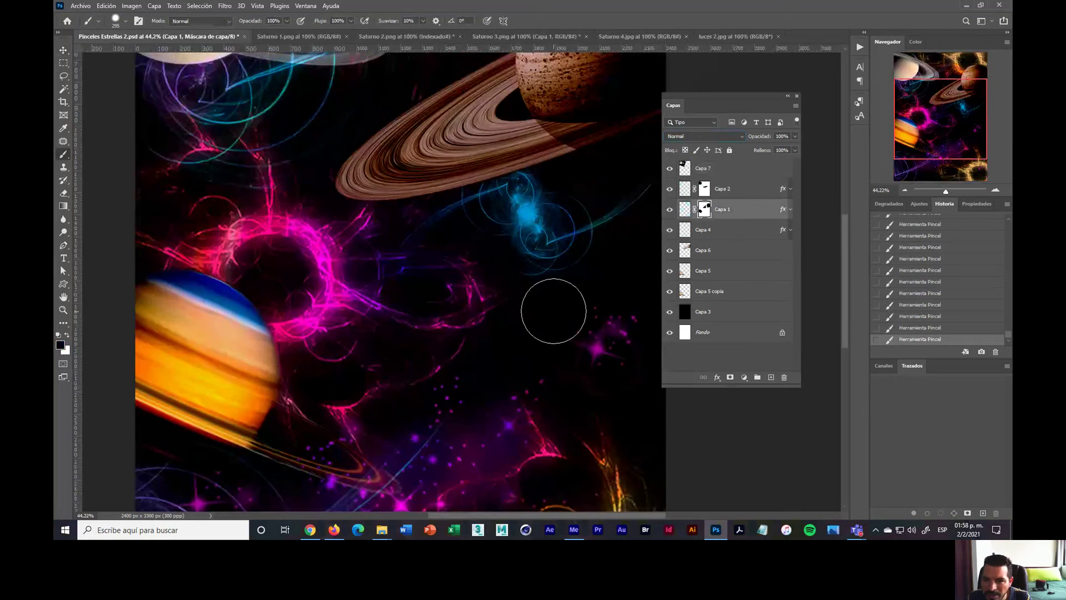
pyautogui.click(704, 189)
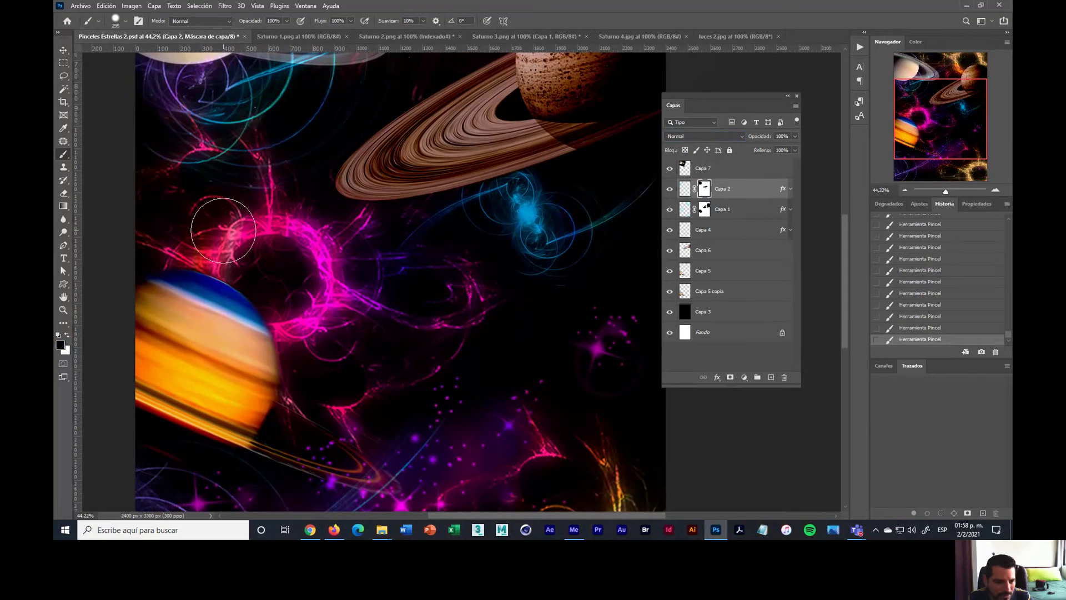
pyautogui.click(66, 335)
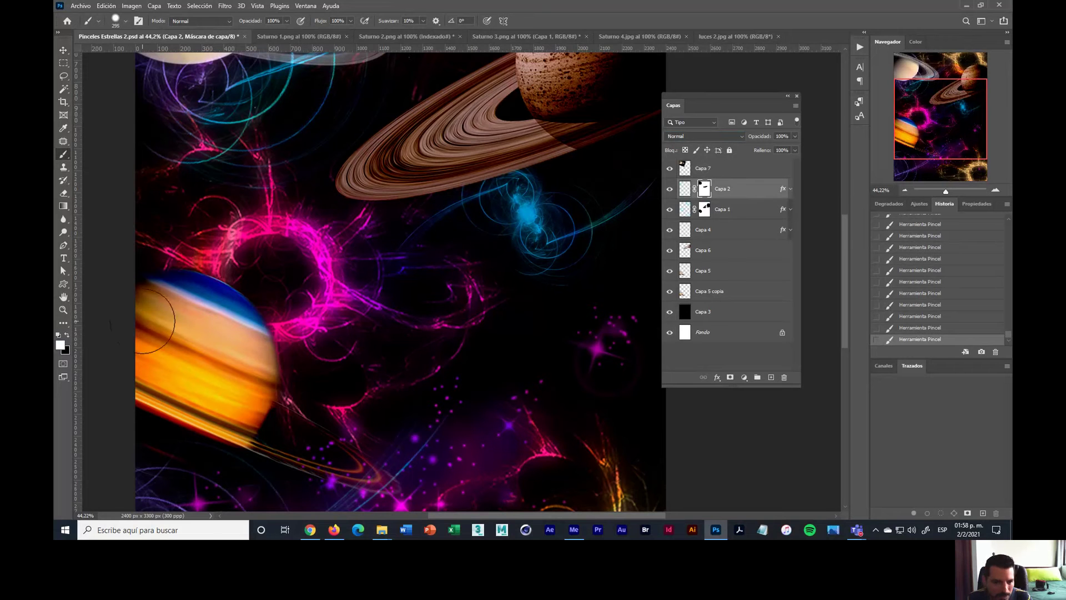
pyautogui.click(68, 335)
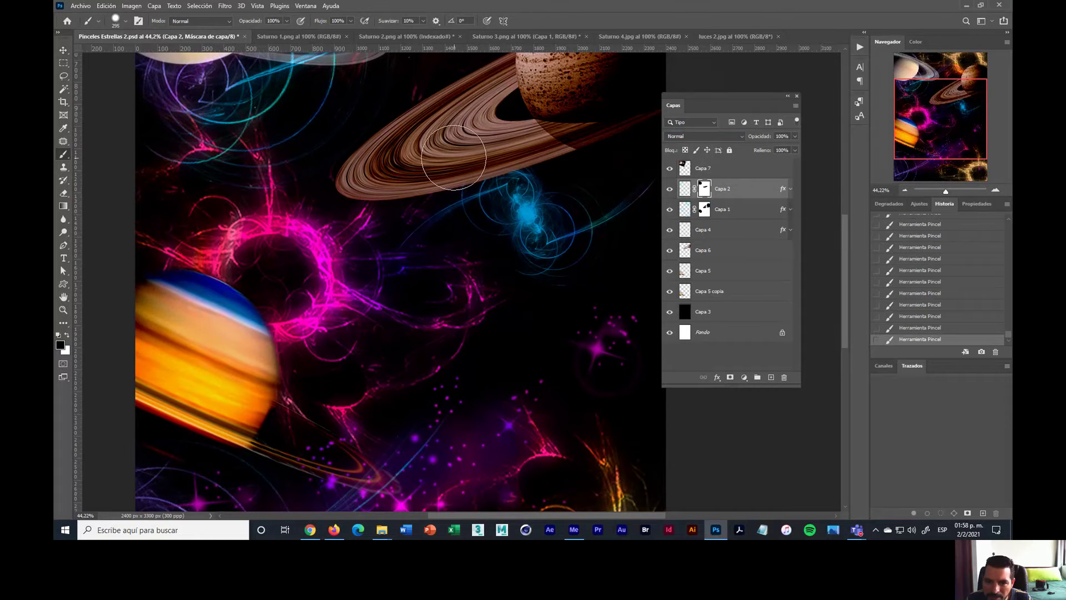
pyautogui.moveTo(453, 154)
pyautogui.mouseDown()
pyautogui.moveTo(513, 136)
pyautogui.moveTo(430, 159)
pyautogui.mouseUp()
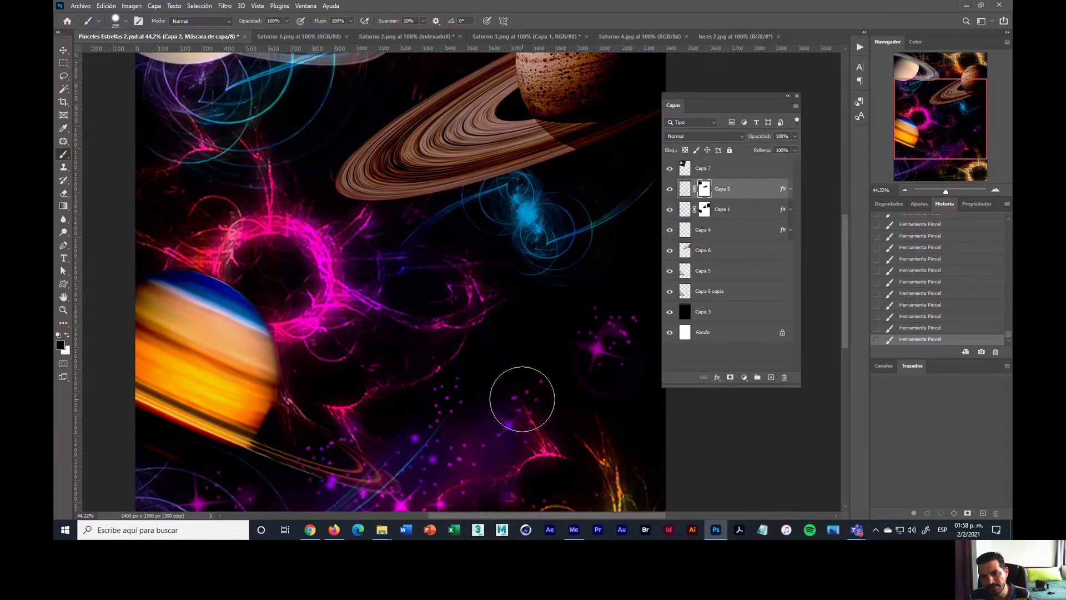
pyautogui.scroll(-3, 522, 399)
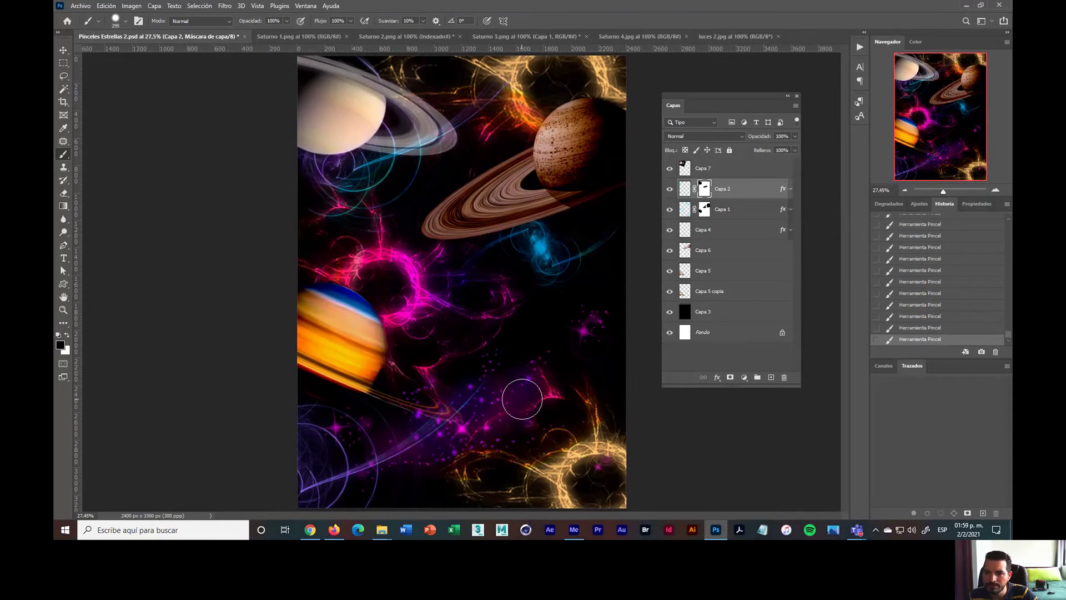
# Touch up Capa 1's mask in black up close over the brown Saturn's shadowed side
pyautogui.click(705, 212)
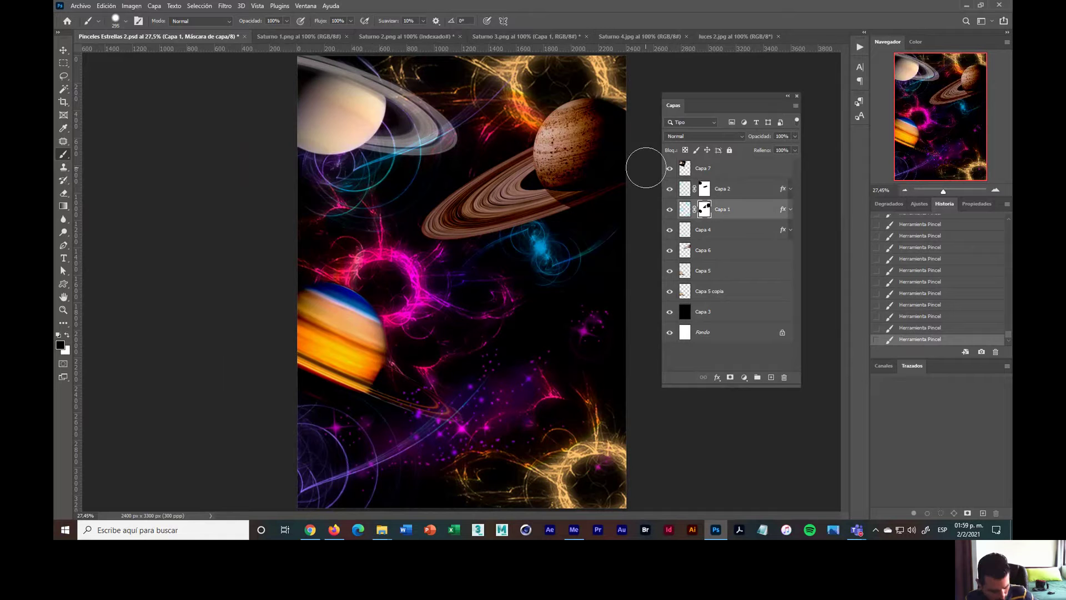
pyautogui.scroll(3, 587, 120)
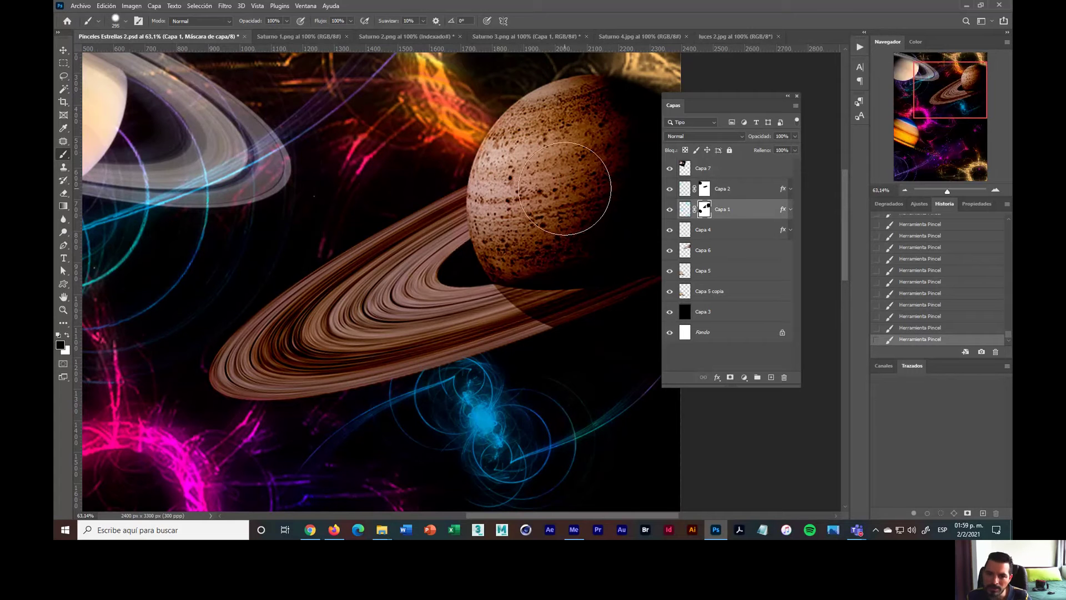
pyautogui.moveTo(573, 179); pyautogui.dragTo(511, 192)
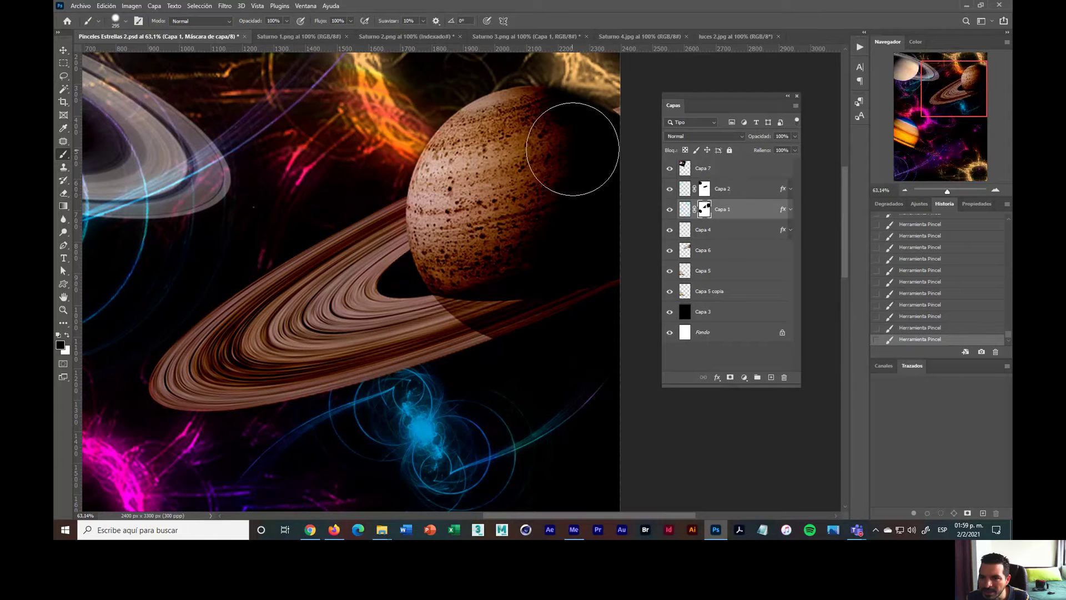
pyautogui.moveTo(583, 172); pyautogui.dragTo(535, 131)
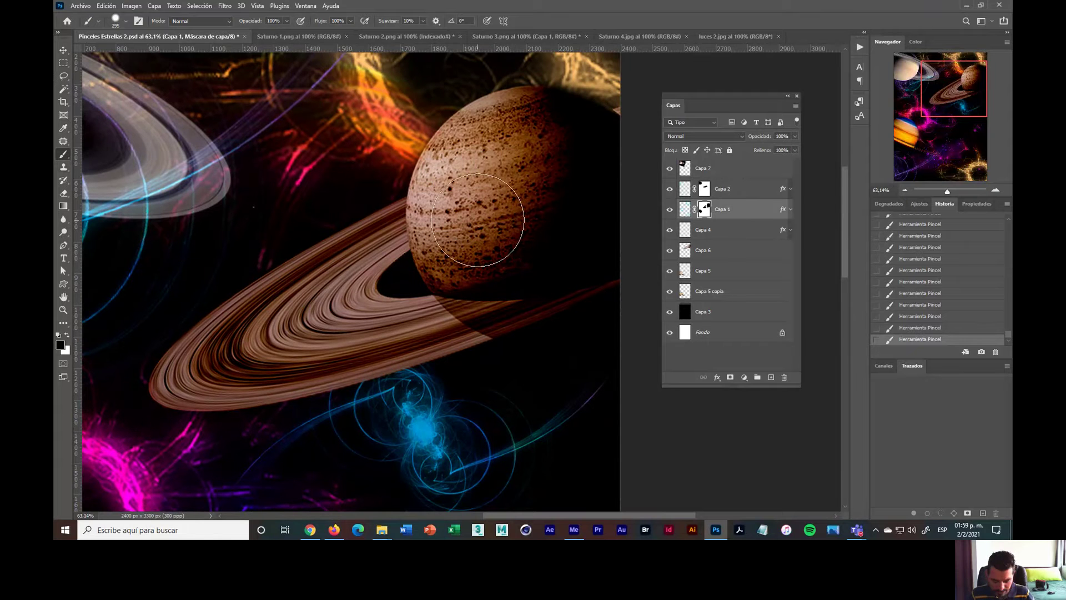
pyautogui.hotkey('ctrl', '0')
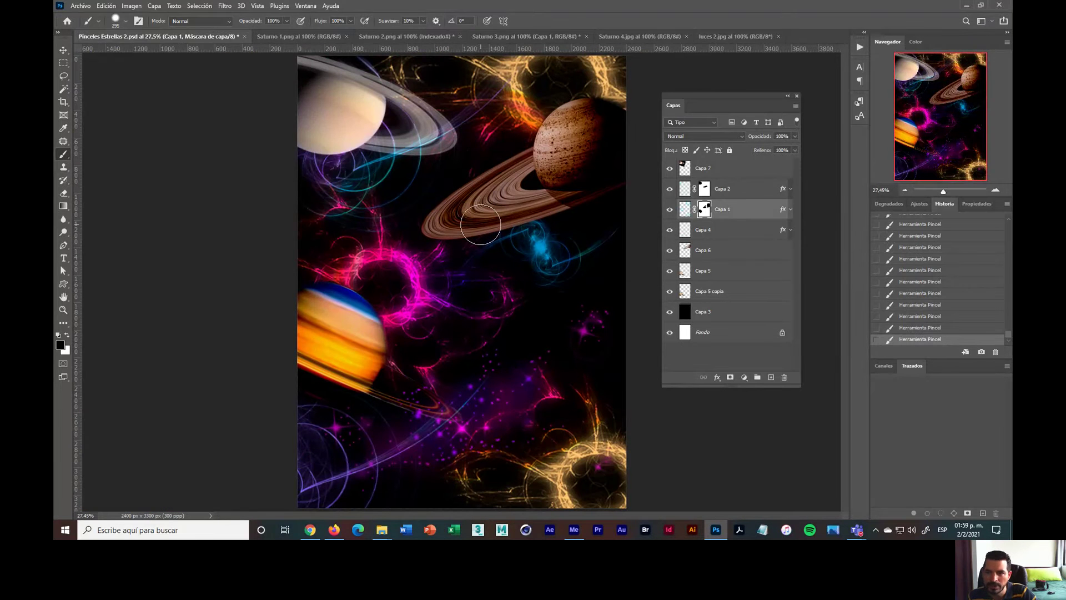
# Switch to Chrome and search Google Images for "luces fondo negro"
pyautogui.click(310, 529)
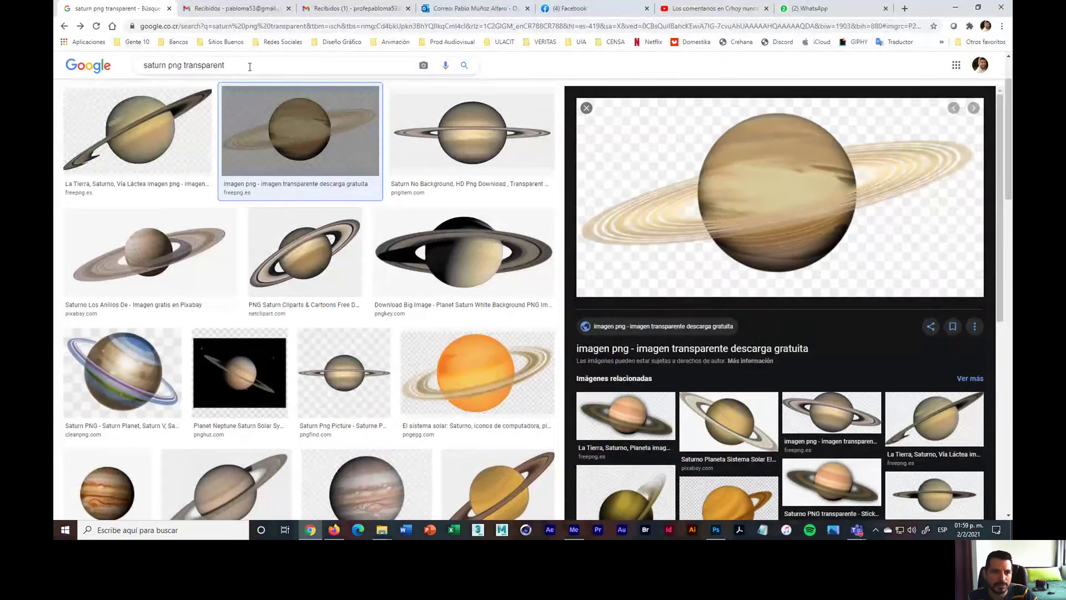
pyautogui.tripleClick(250, 66)
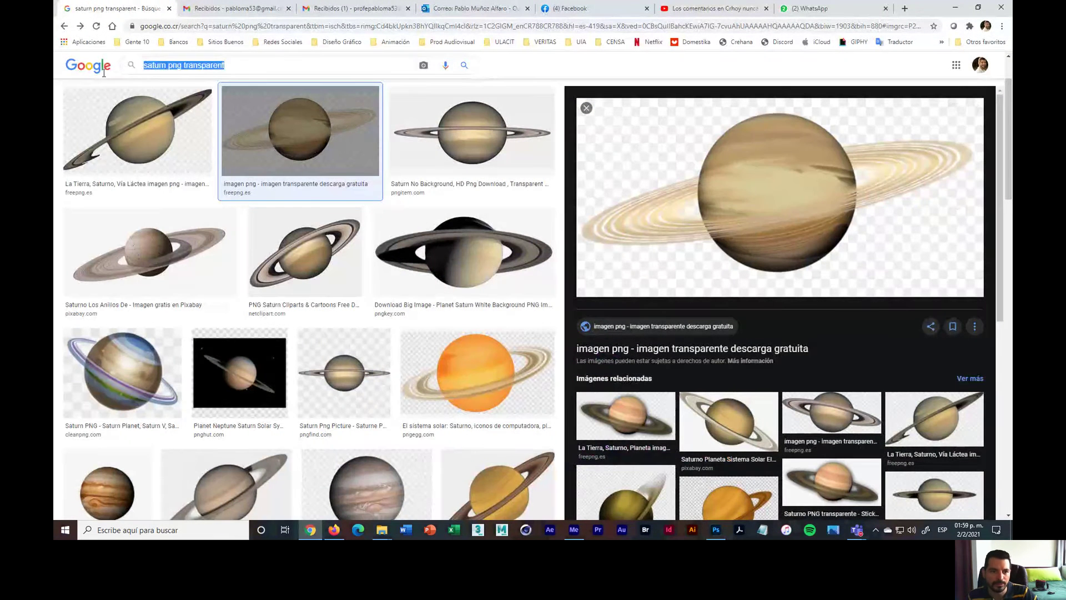
pyautogui.write('luces')
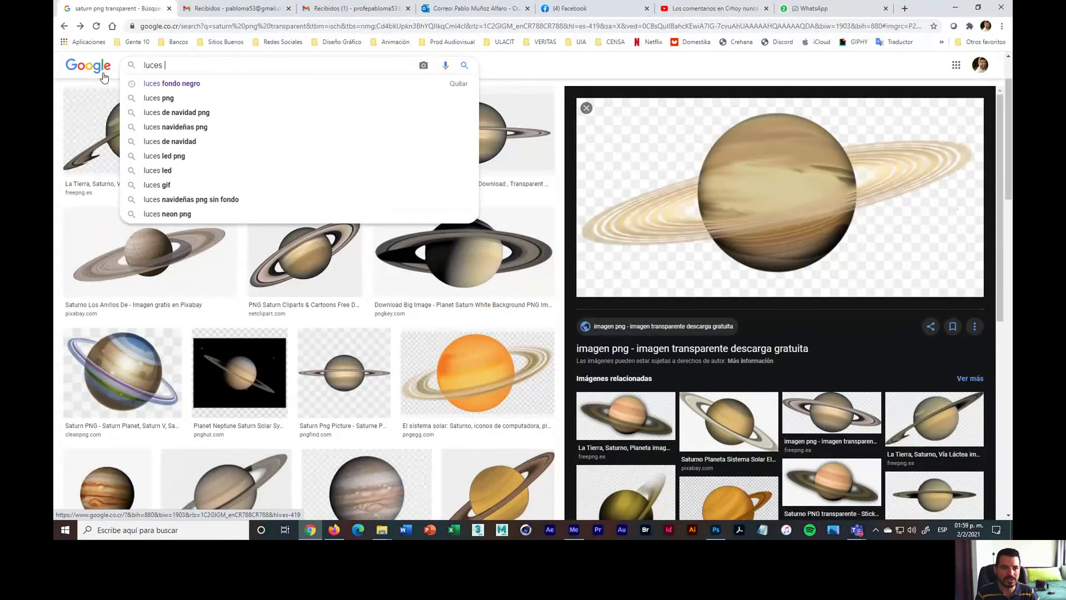
pyautogui.press('Down')
pyautogui.press('Return')
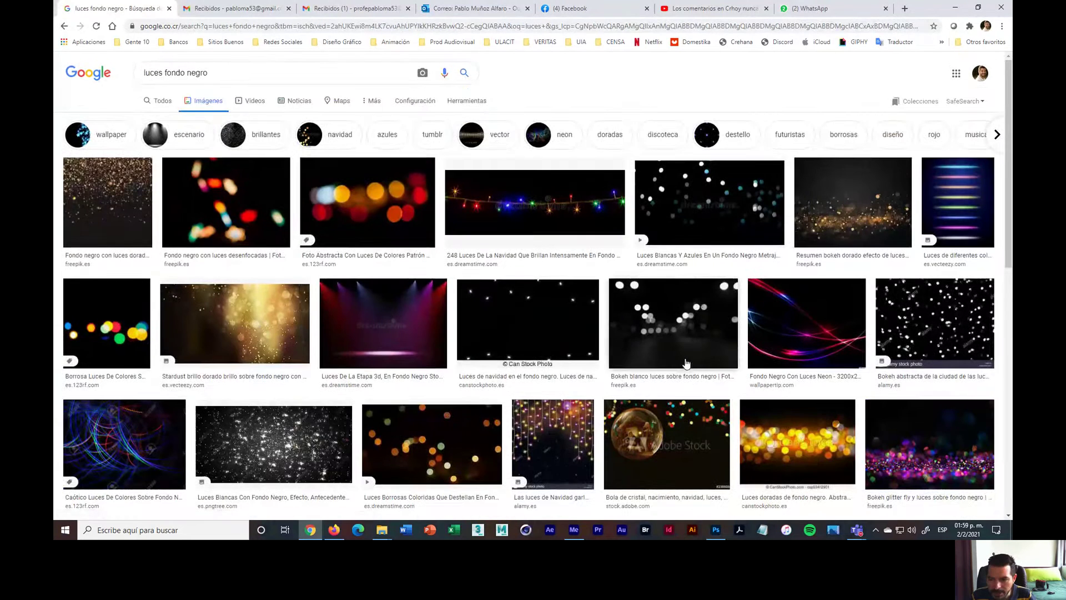
# Examine the black-background light images, previewing the blue light swirl and the blue light flower with their related images
pyautogui.scroll(-4, 687, 362)
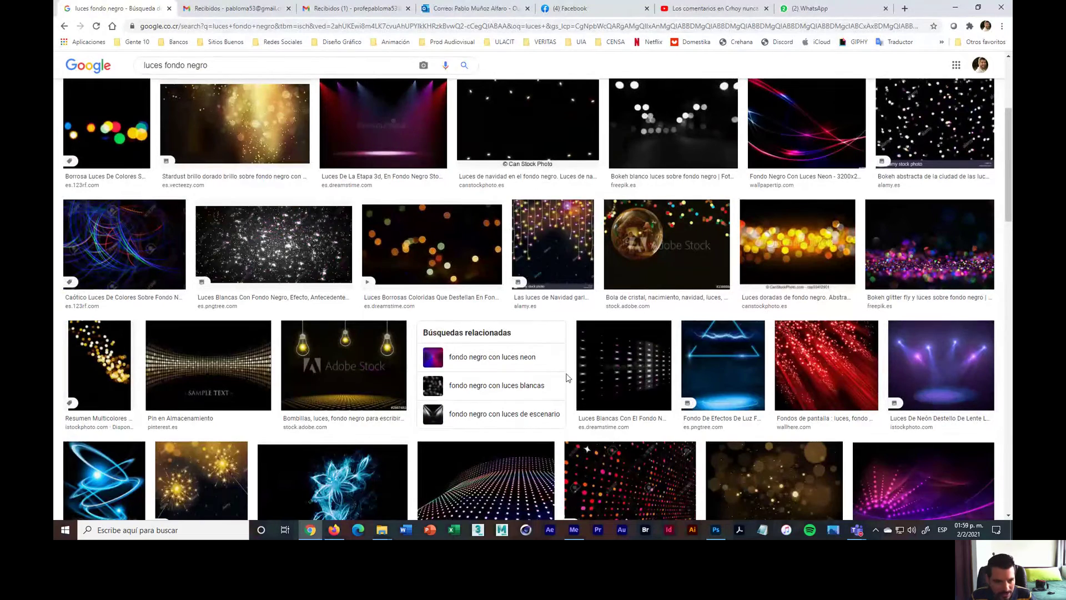
pyautogui.scroll(-3, 444, 361)
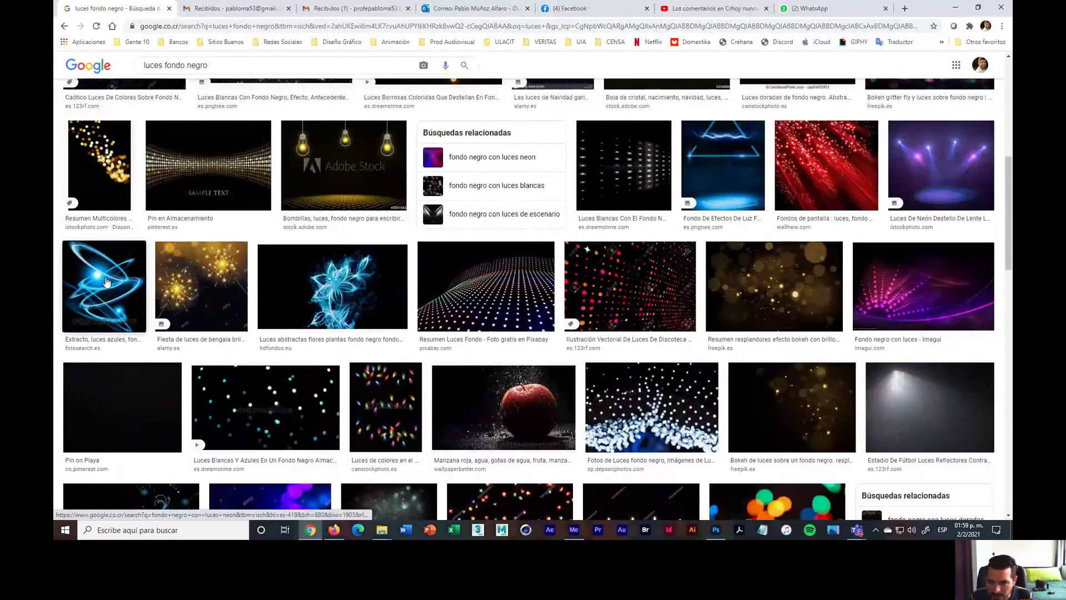
pyautogui.click(134, 311)
pyautogui.scroll(-3, 805, 360)
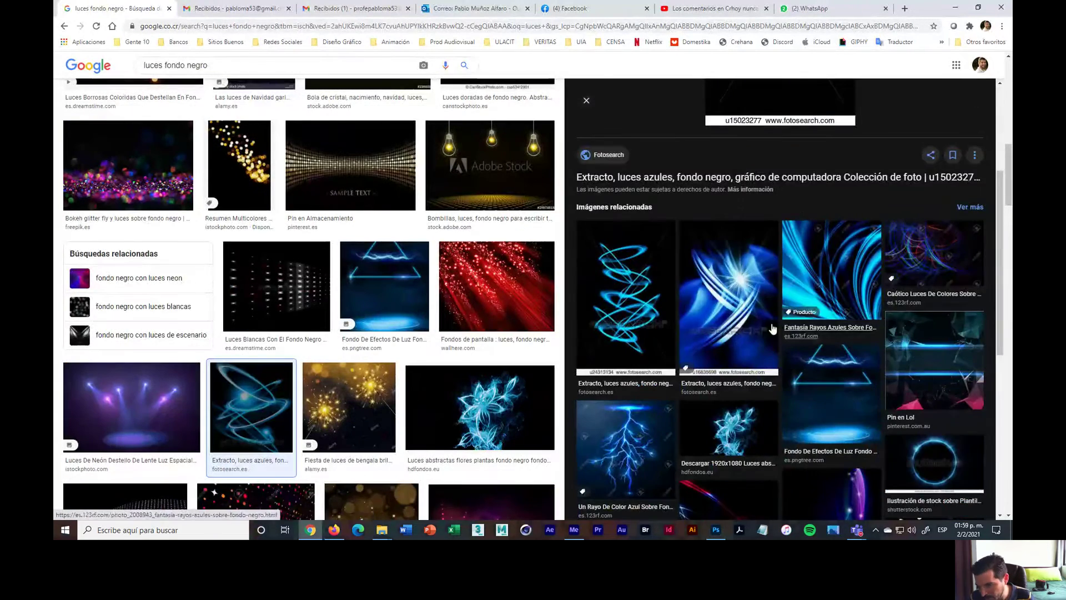
pyautogui.scroll(3, 662, 297)
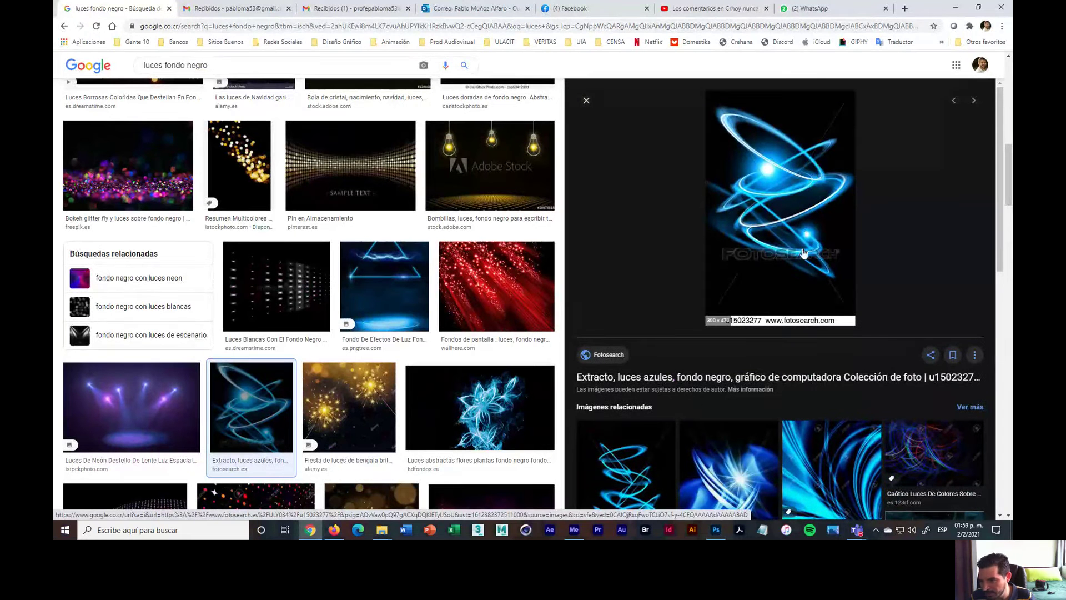
pyautogui.scroll(-5, 736, 303)
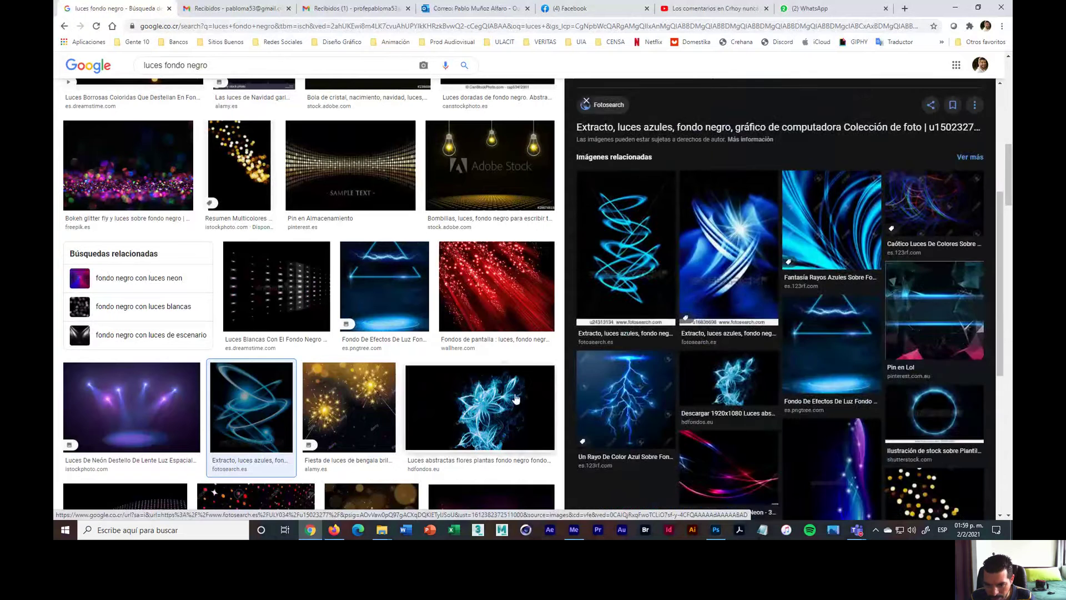
pyautogui.click(483, 407)
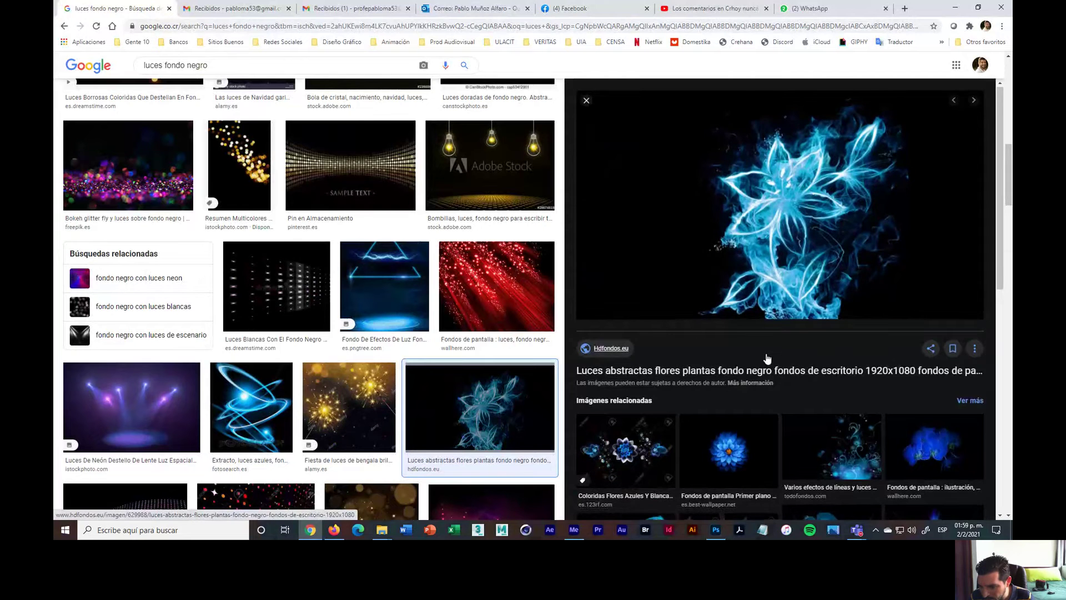
pyautogui.scroll(-3, 777, 361)
pyautogui.scroll(3, 832, 415)
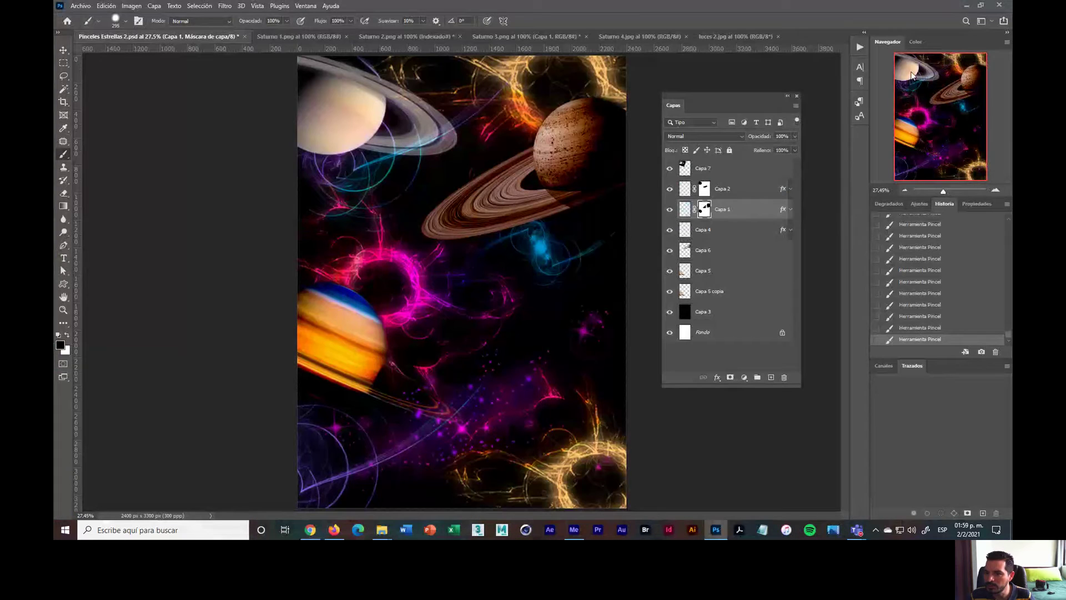
# Return to Photoshop and copy the light-streak image from luces 2.jpg into the middle of Pinceles Estrellas 2.psd
pyautogui.click(955, 8)
pyautogui.click(722, 36)
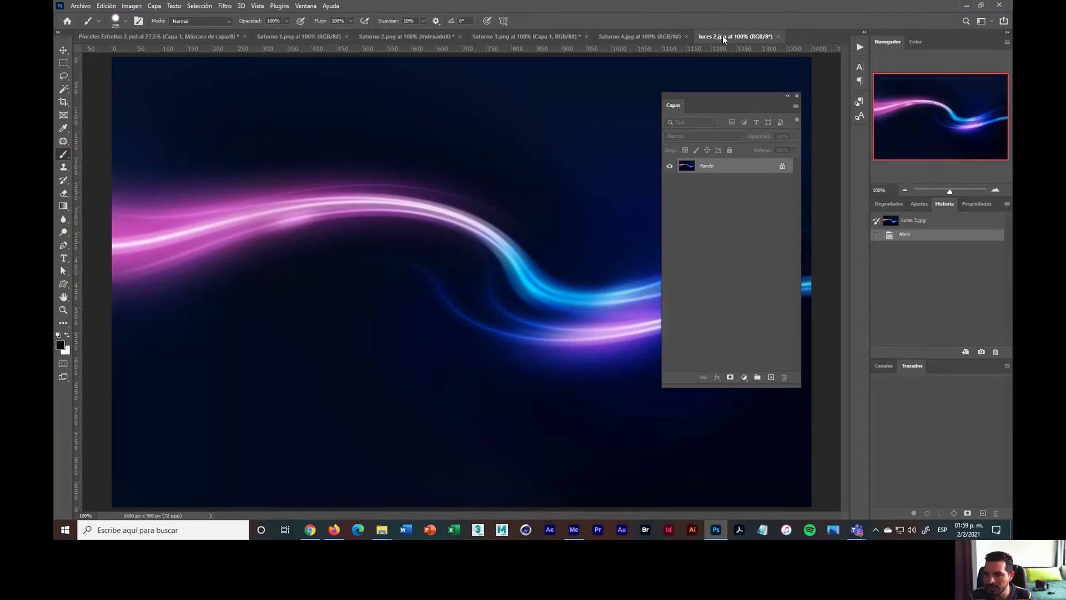
pyautogui.click(62, 51)
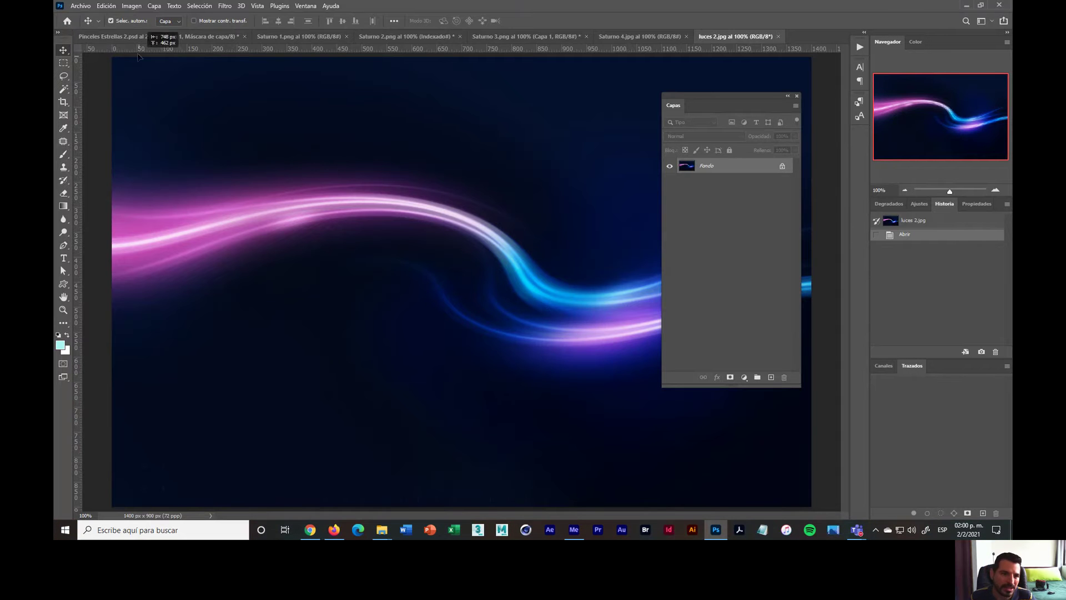
pyautogui.click(127, 36)
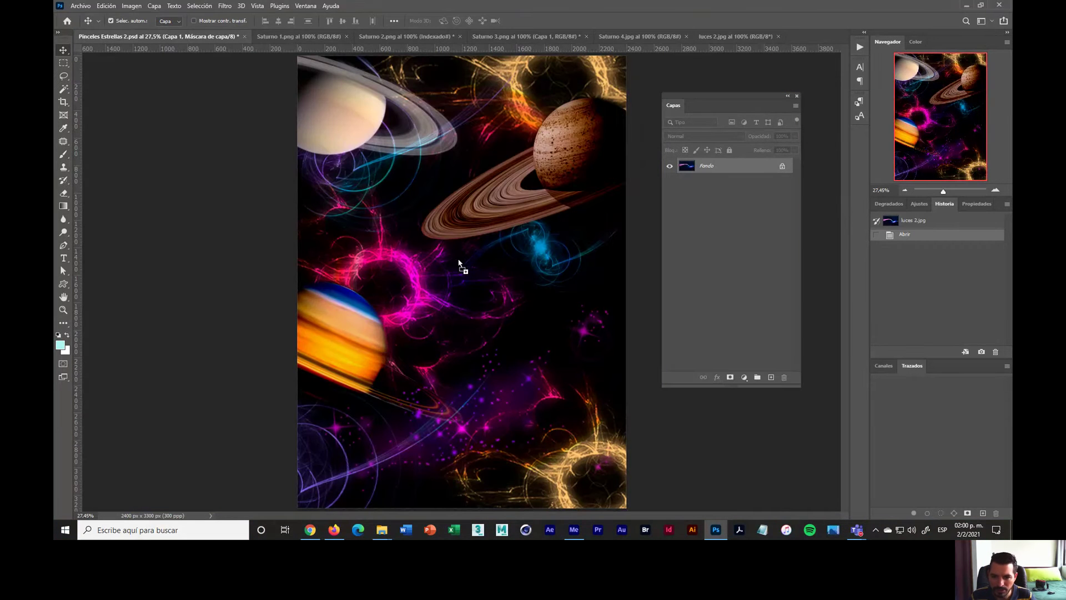
pyautogui.moveTo(460, 263); pyautogui.dragTo(457, 262)
pyautogui.click(563, 234)
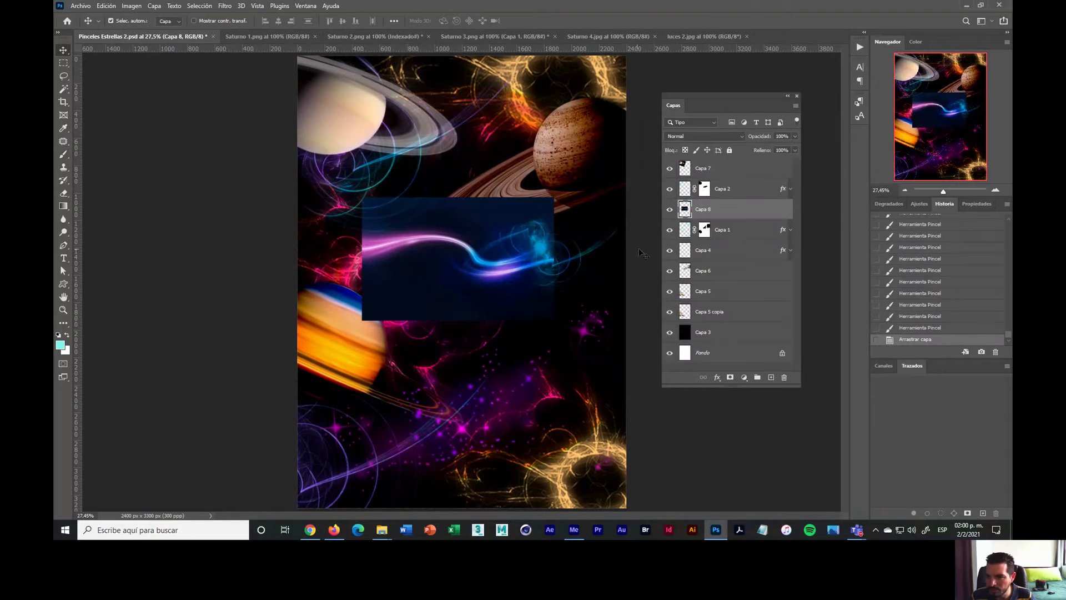
# Move Capa 8 directly above Capa 3, then scale it to about 303% and rotate it about 52° to span the canvas diagonally
pyautogui.moveTo(735, 215); pyautogui.dragTo(733, 325)
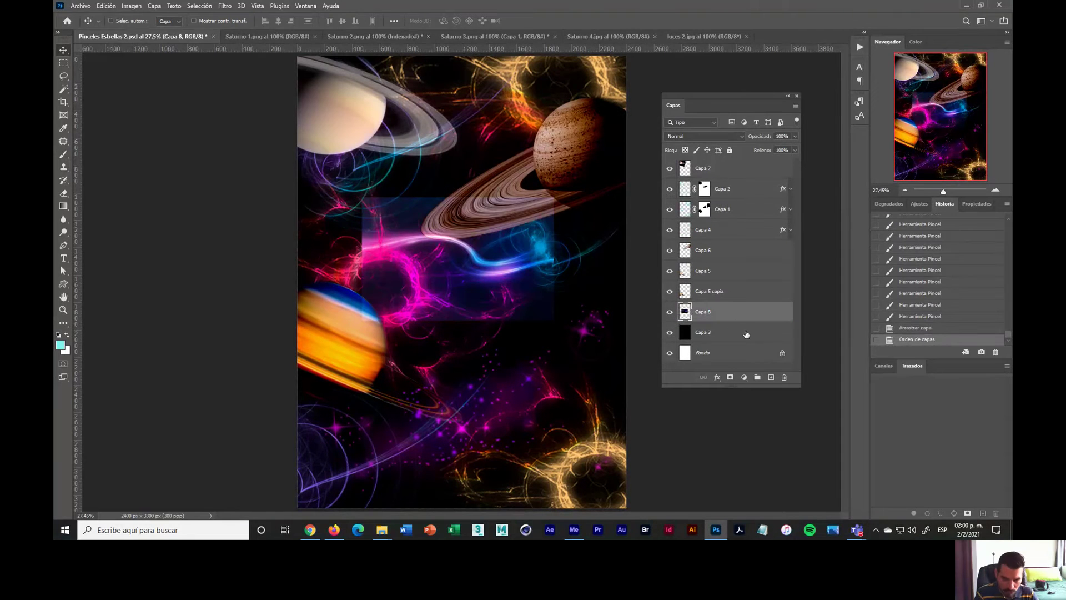
pyautogui.hotkey('ctrl', 't')
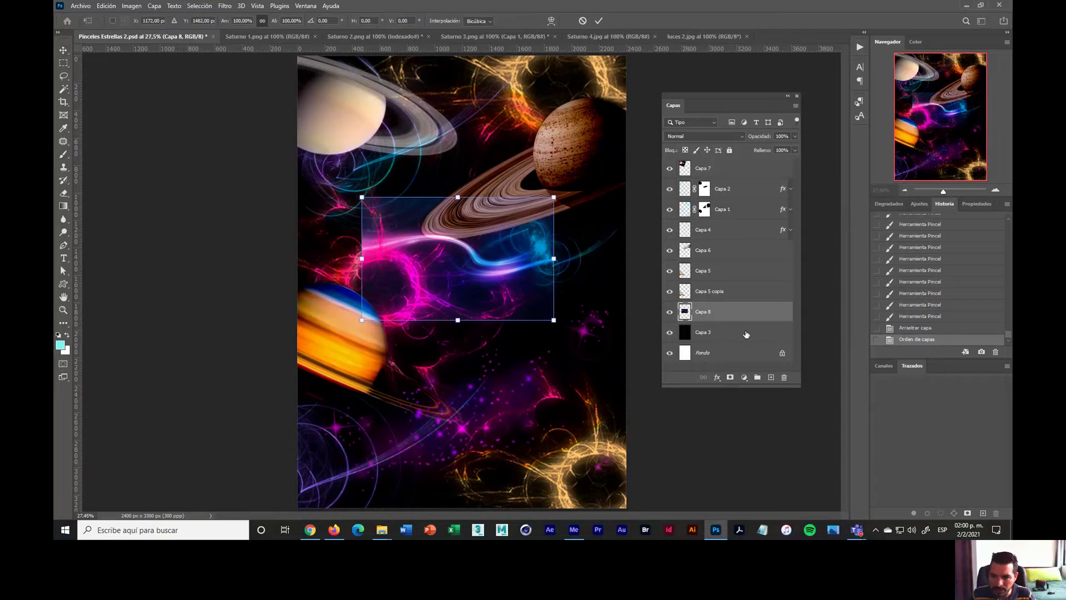
pyautogui.click(905, 189)
pyautogui.click(905, 188)
pyautogui.click(905, 189)
pyautogui.moveTo(515, 312); pyautogui.dragTo(454, 434)
pyautogui.moveTo(465, 219); pyautogui.dragTo(465, 135)
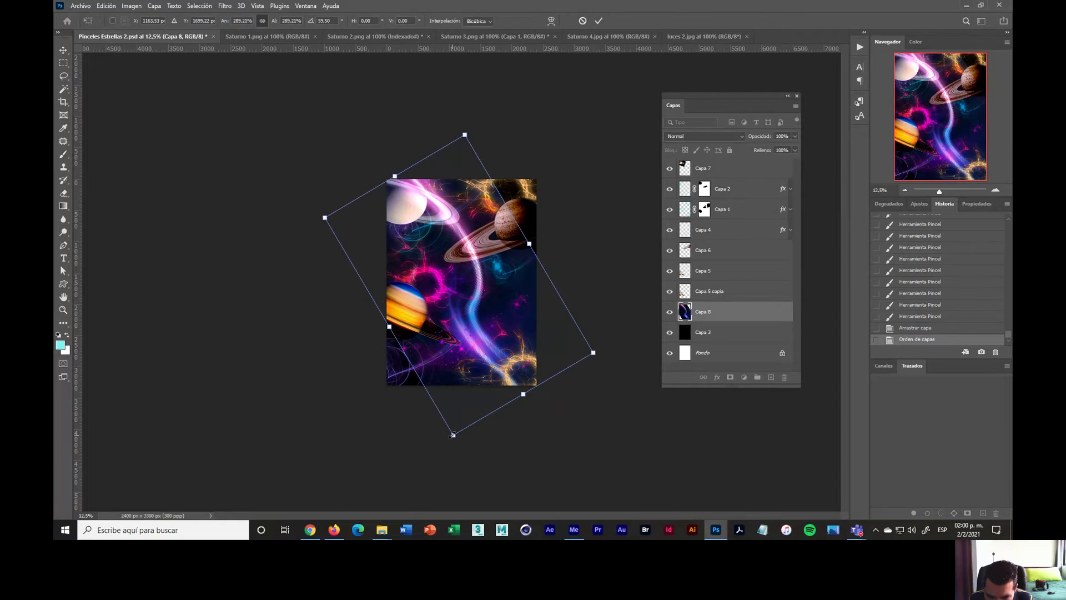
pyautogui.moveTo(453, 434); pyautogui.dragTo(474, 461)
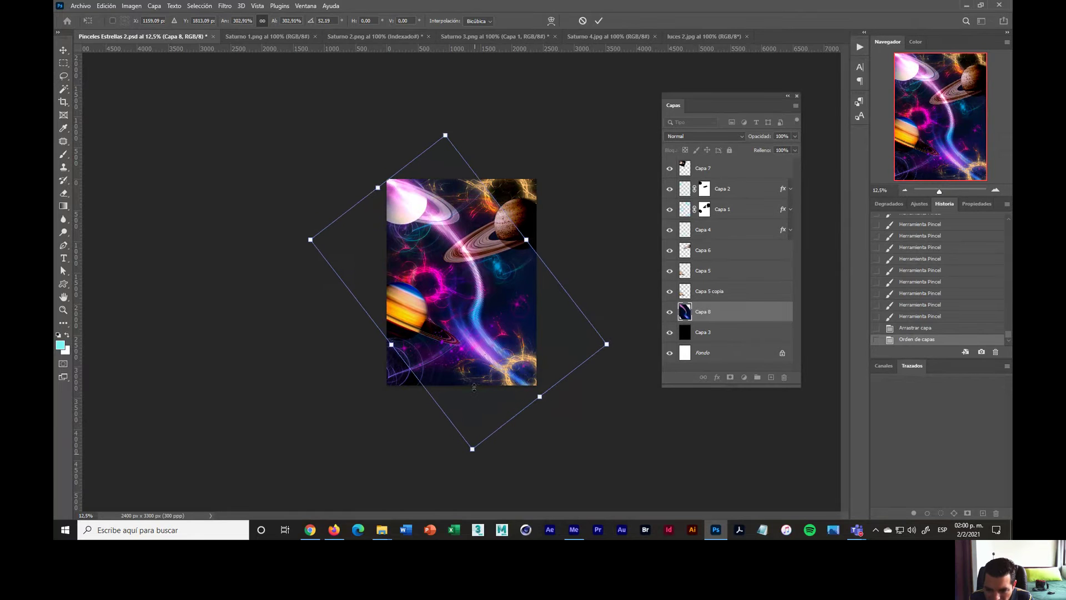
pyautogui.moveTo(474, 394); pyautogui.dragTo(470, 384)
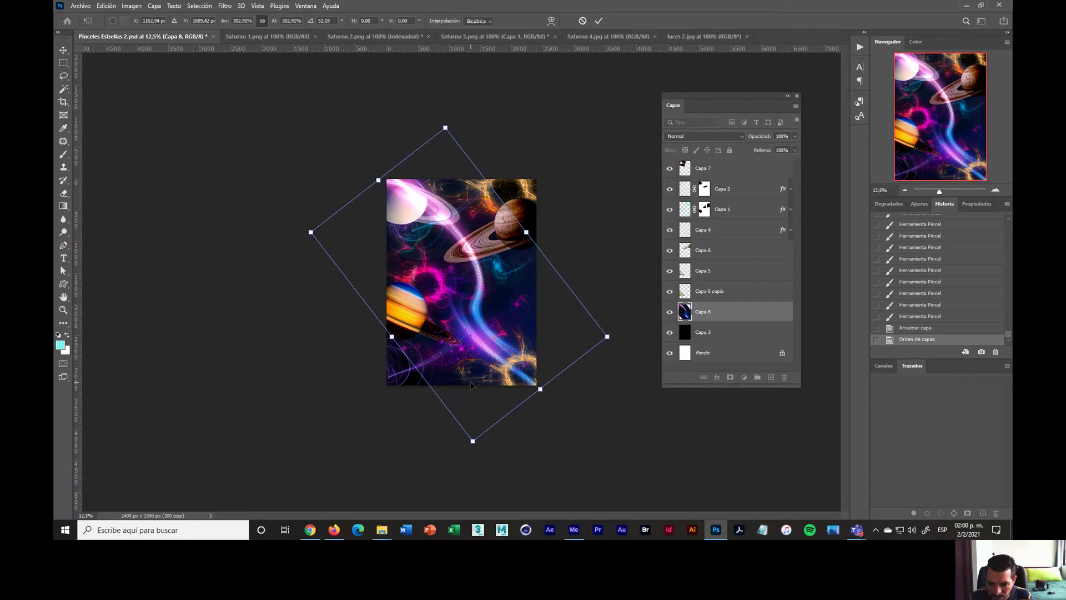
pyautogui.press('Return')
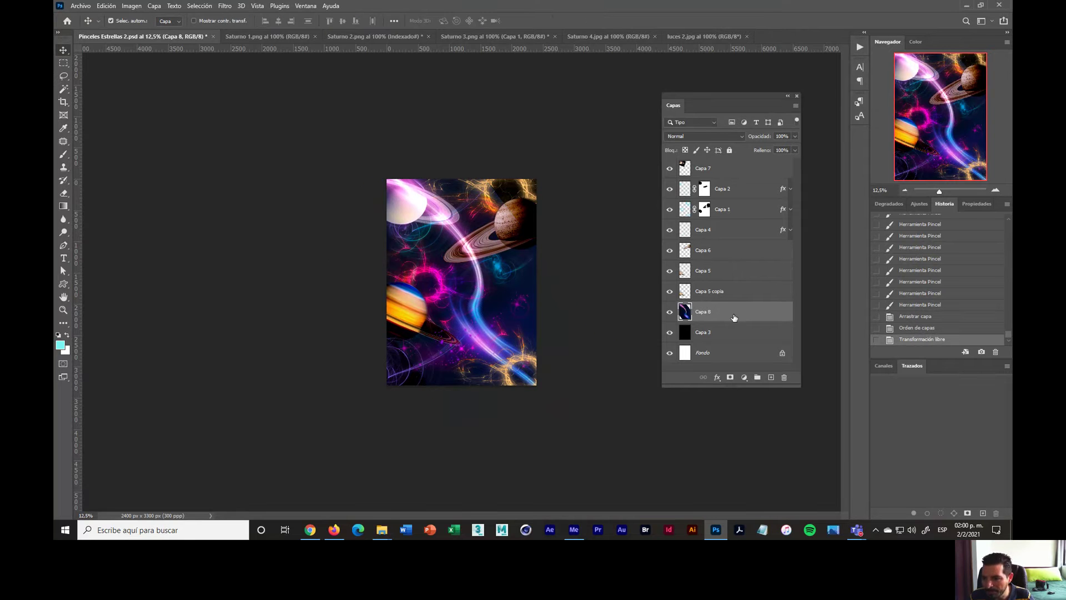
# Try blend modes on Capa 8, running from Aclarar through Superponer and Luz fuerte to Luz focal
pyautogui.hotkey('ctrl', '+')
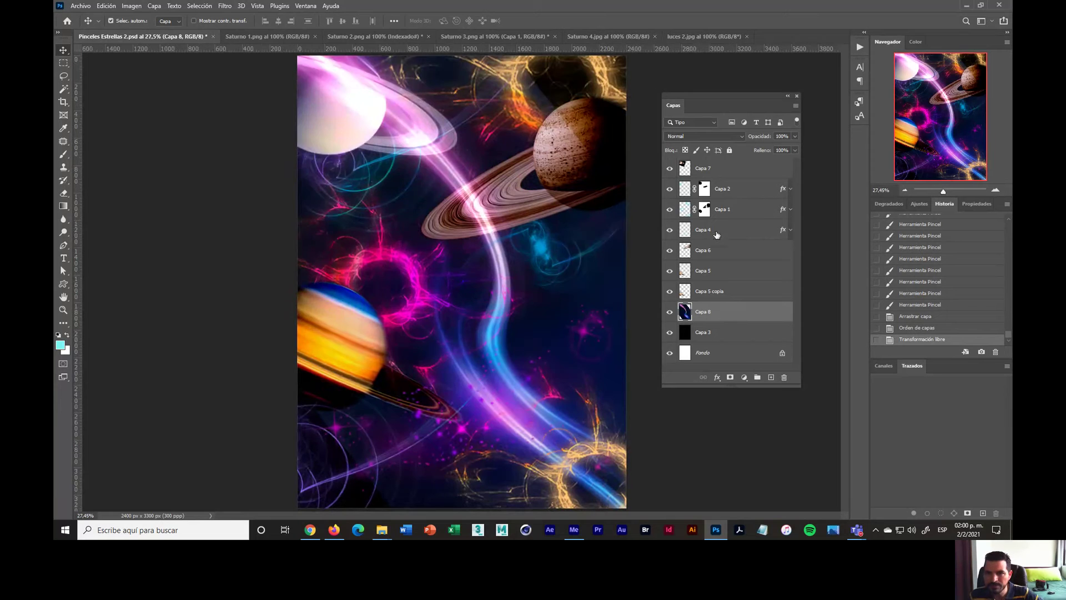
pyautogui.click(715, 136)
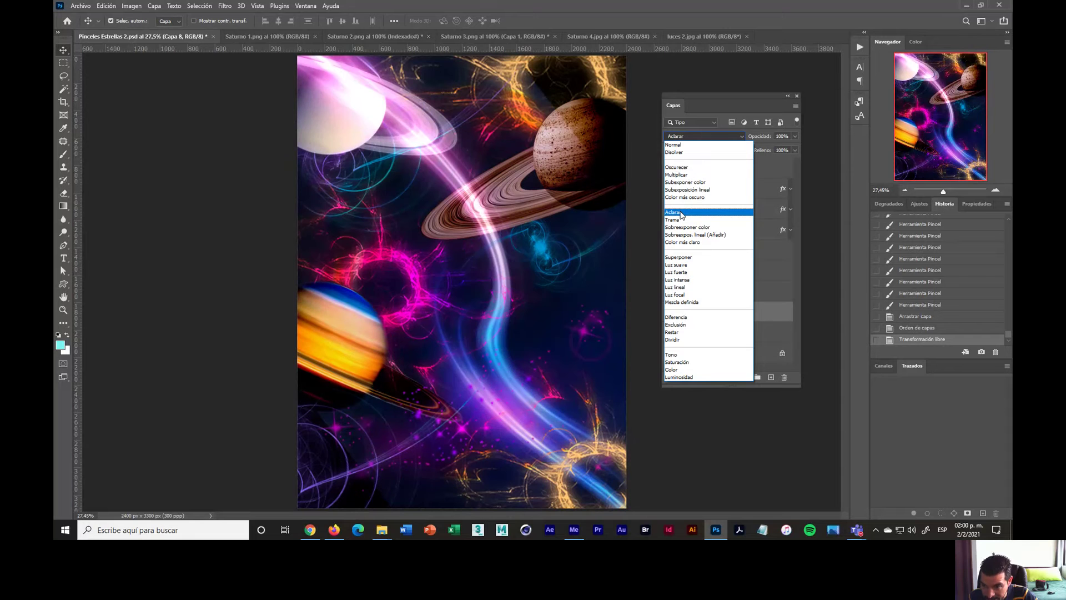
pyautogui.click(673, 212)
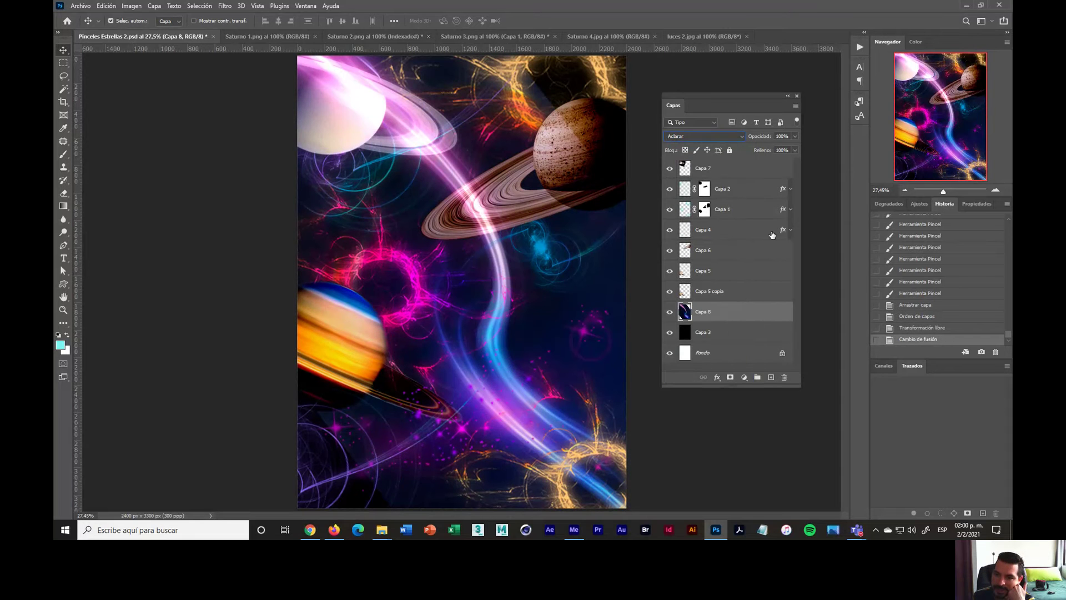
pyautogui.press('Down')
pyautogui.press('Down')
pyautogui.press('Down')
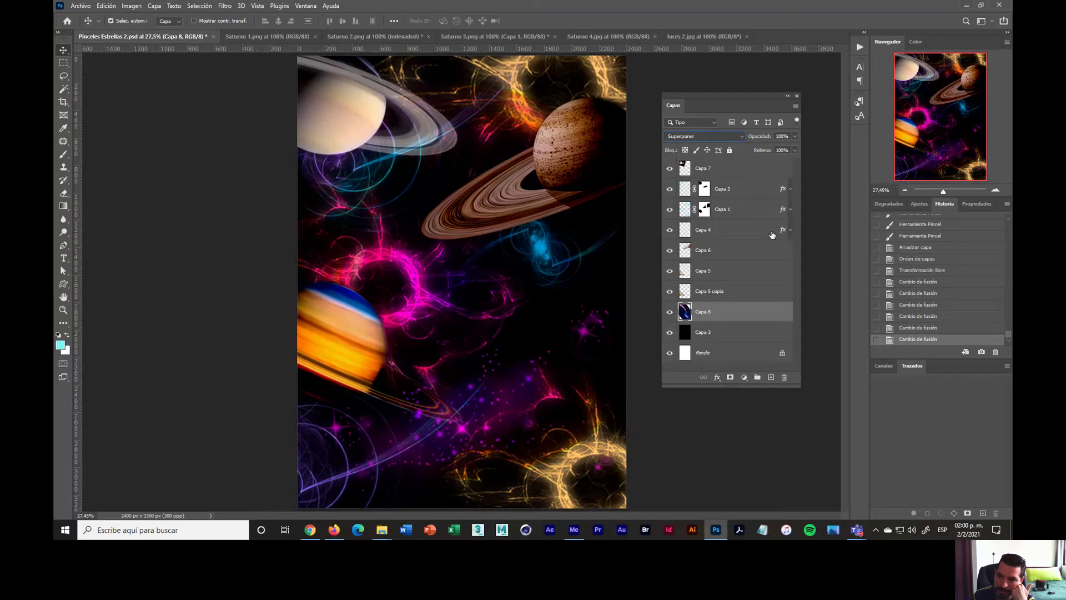
pyautogui.press('Down')
pyautogui.press('Down')
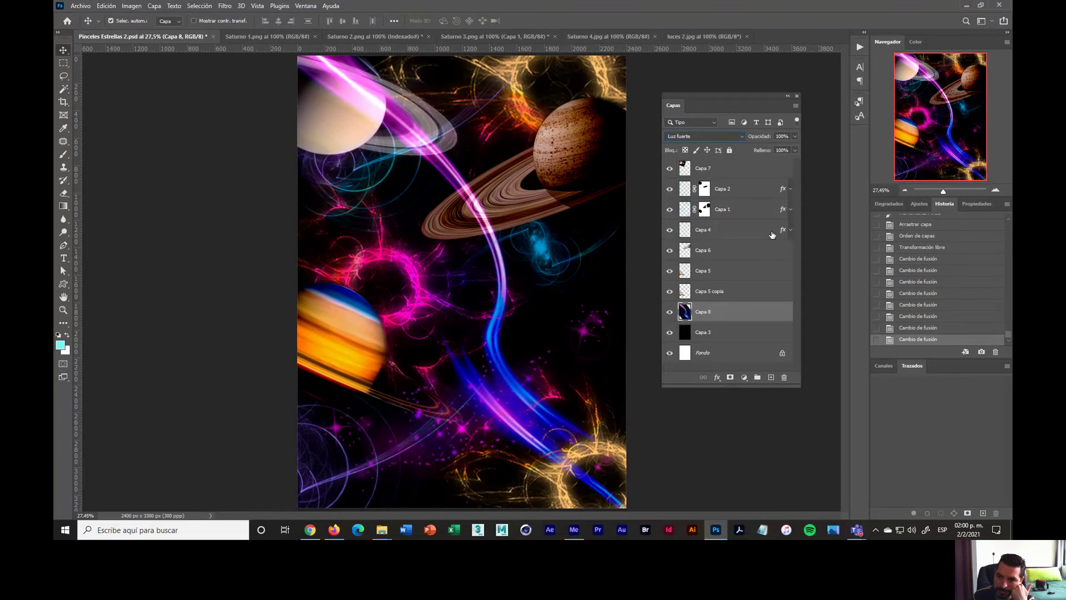
pyautogui.press('Down')
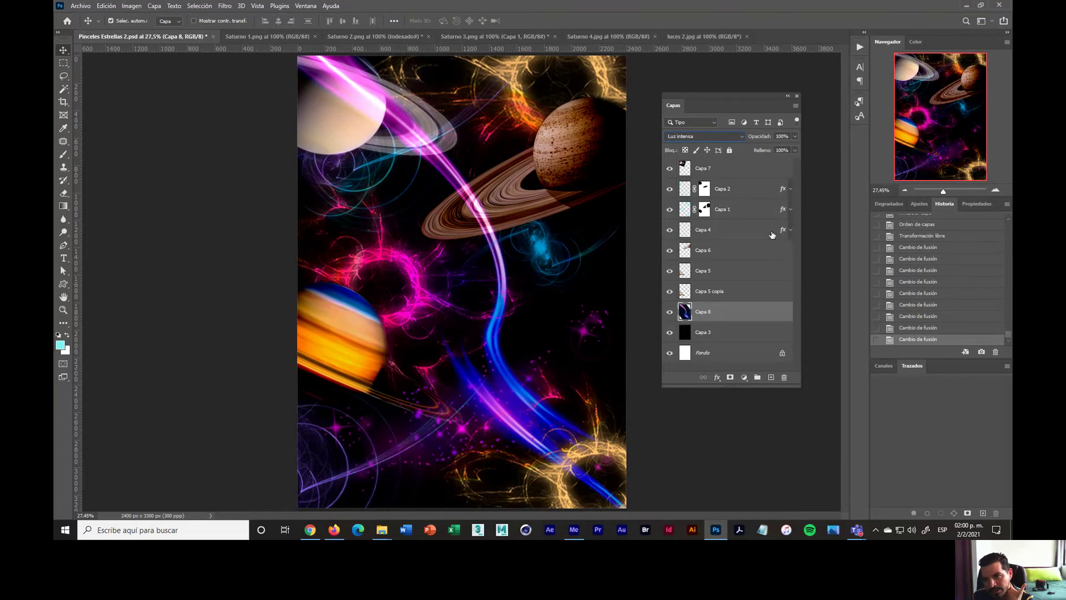
pyautogui.press('Down')
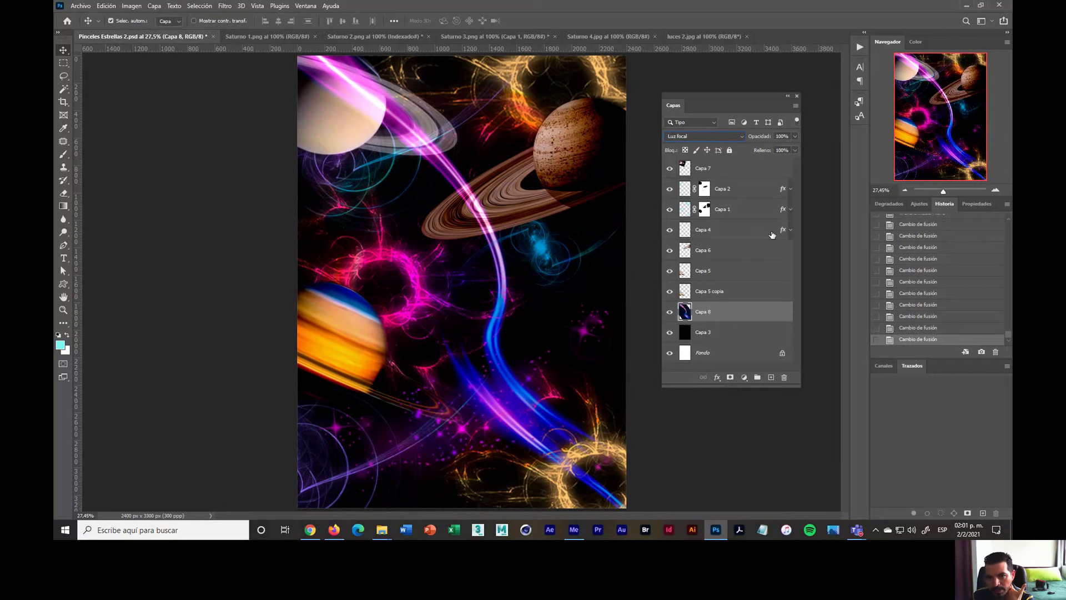
# Compare the lightening blend modes on Capa 8 and set it to Color más claro
pyautogui.press('Up')
pyautogui.press('Up')
pyautogui.press('Up')
pyautogui.press('Up')
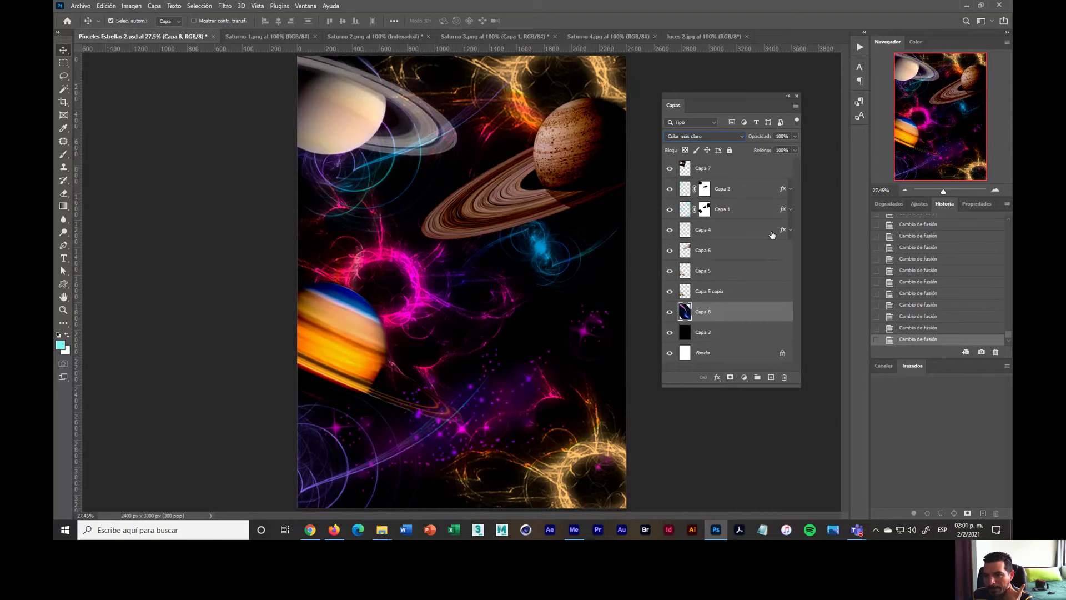
pyautogui.press('Up')
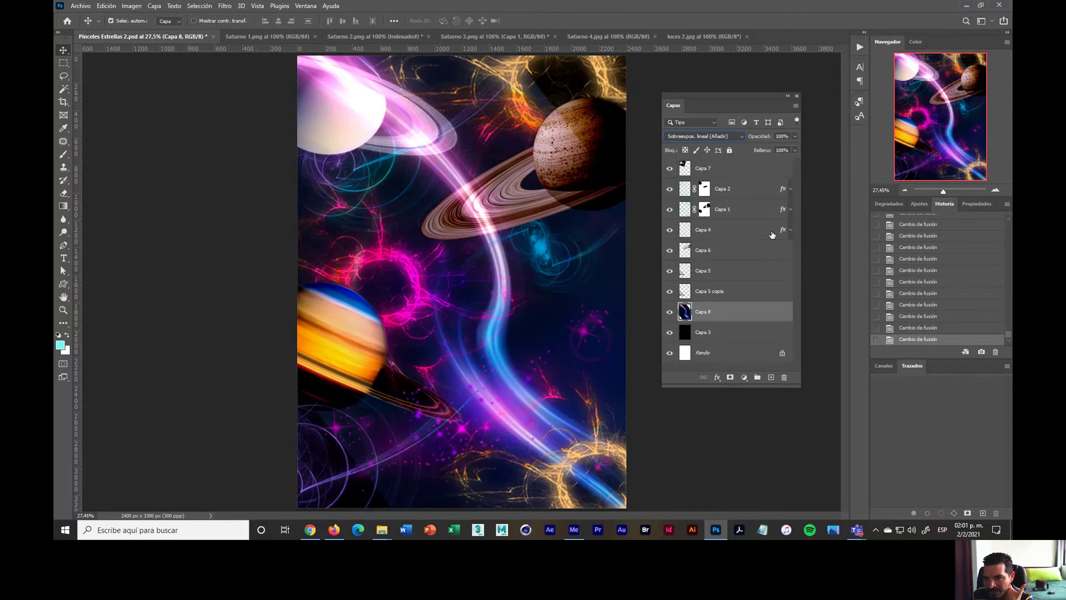
pyautogui.press('Up')
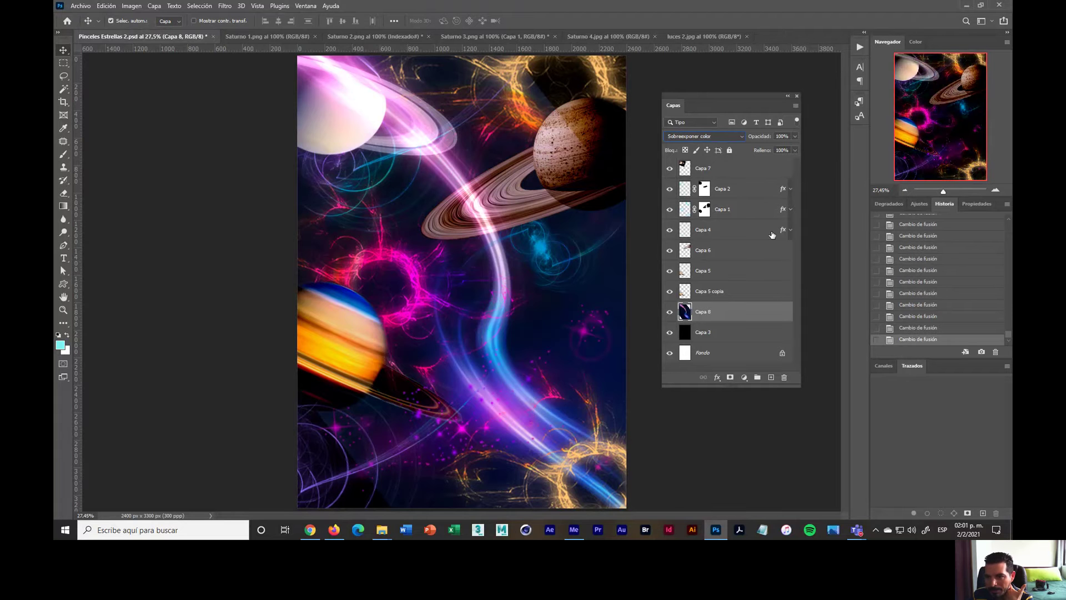
pyautogui.press('Down')
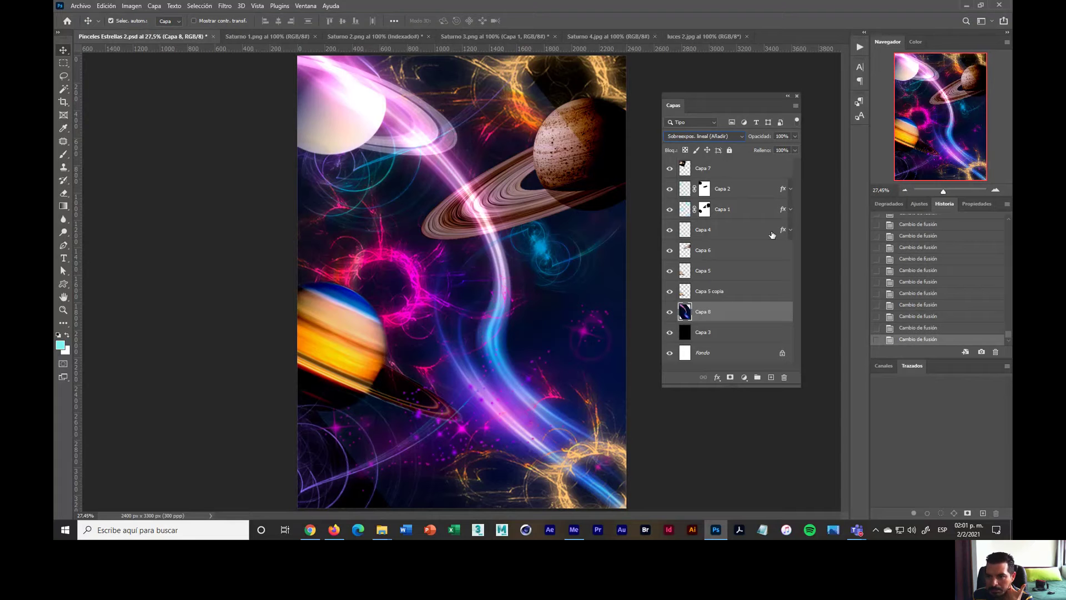
pyautogui.hotkey('shift', '+')
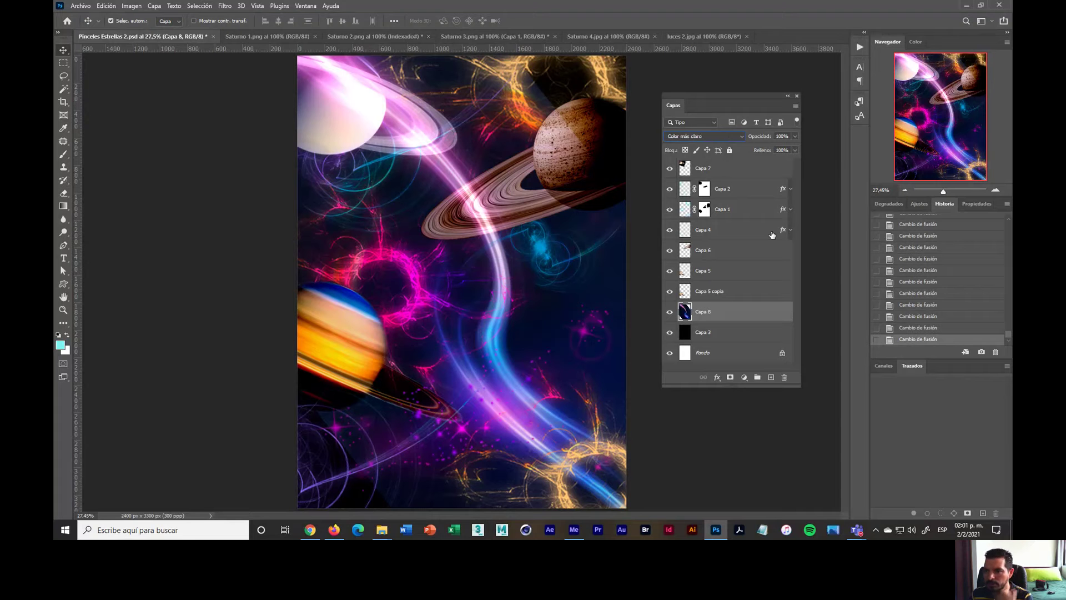
# Add a layer mask to Capa 8 and paint out the blue background right of the streak in black with a roughly 1250 px brush
pyautogui.click(731, 378)
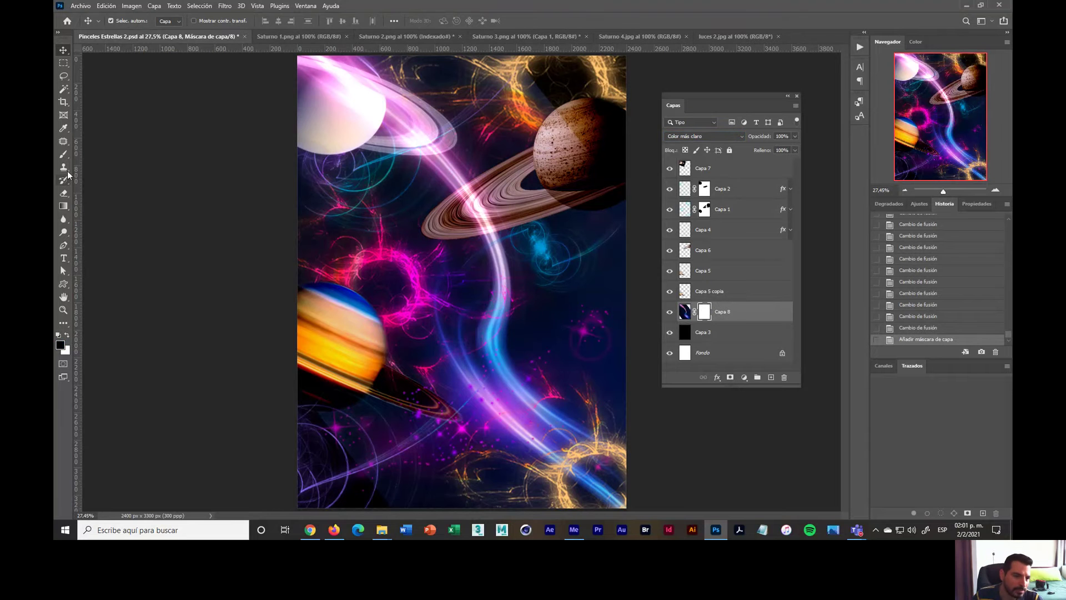
pyautogui.click(63, 153)
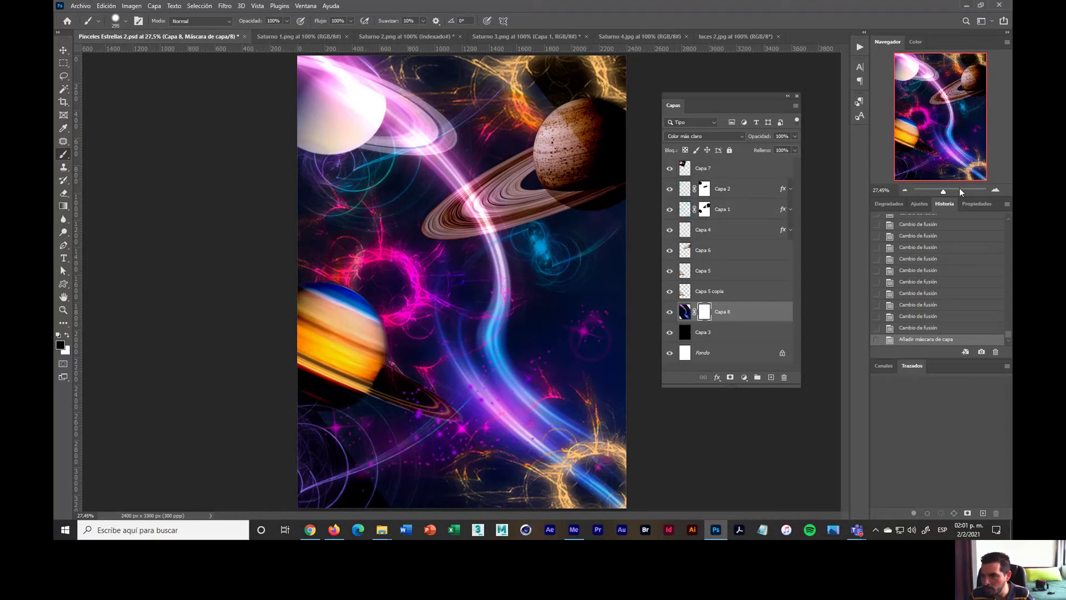
pyautogui.click(907, 190)
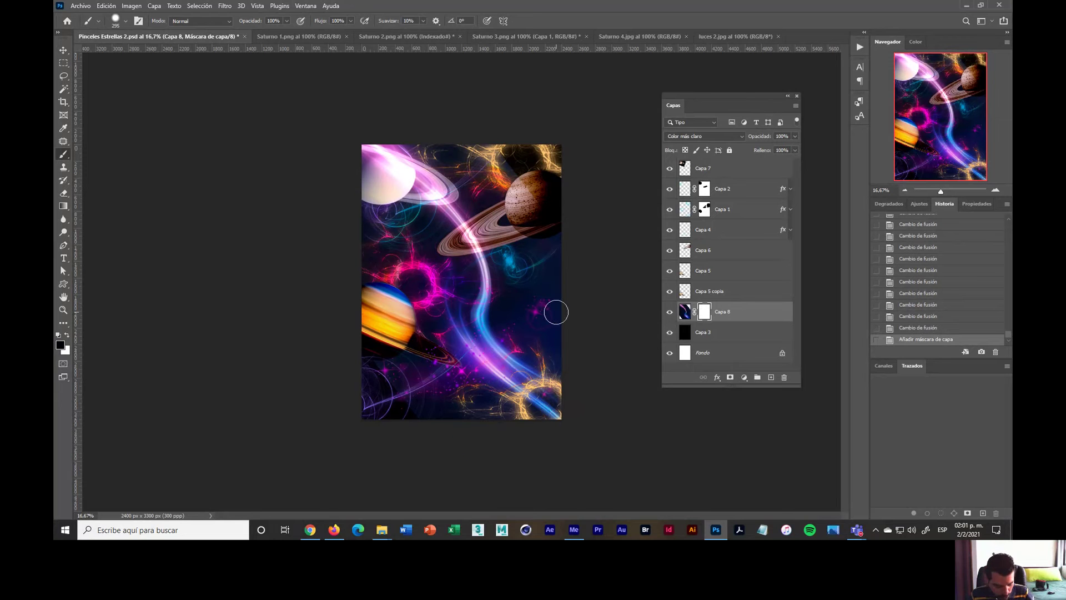
pyautogui.moveTo(554, 282); pyautogui.dragTo(593, 282)
pyautogui.moveTo(577, 245)
pyautogui.mouseDown()
pyautogui.moveTo(554, 268)
pyautogui.moveTo(554, 195)
pyautogui.mouseUp()
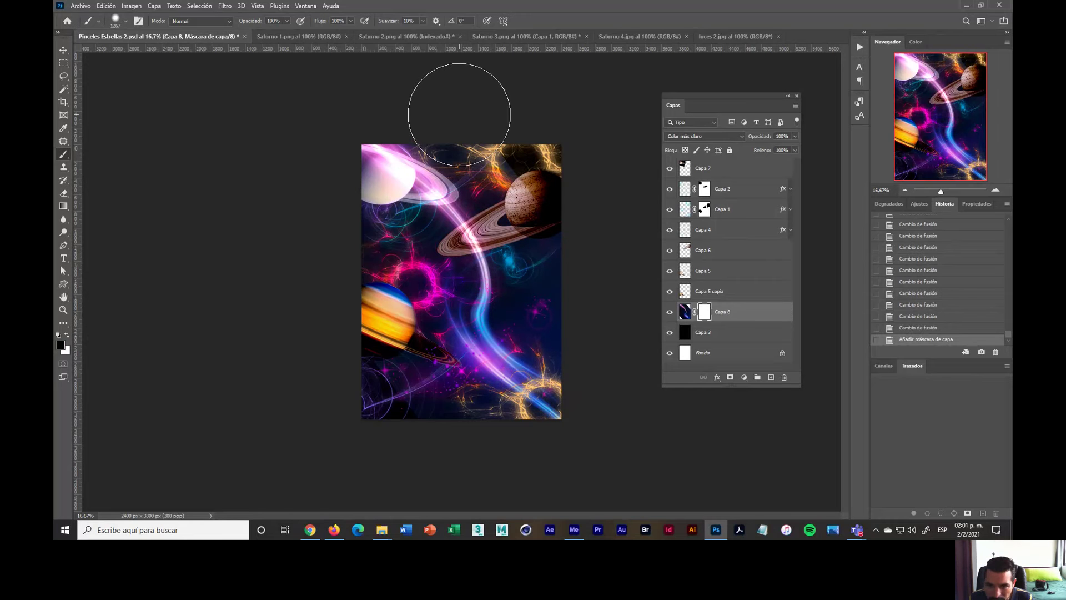
pyautogui.moveTo(459, 114)
pyautogui.mouseDown()
pyautogui.moveTo(533, 192)
pyautogui.moveTo(560, 288)
pyautogui.moveTo(605, 337)
pyautogui.moveTo(611, 397)
pyautogui.mouseUp()
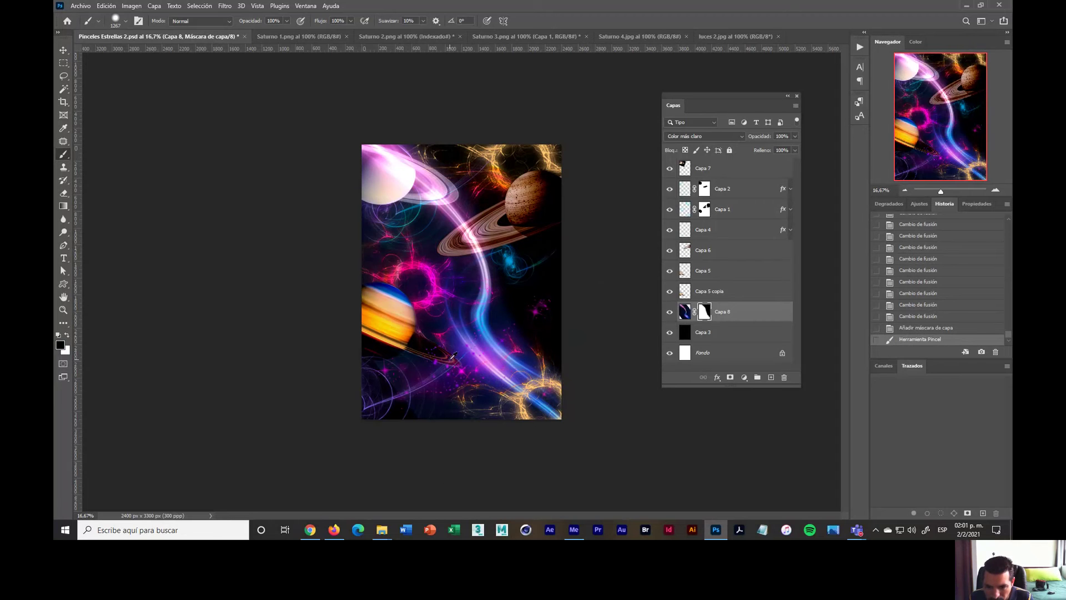
pyautogui.moveTo(453, 355)
pyautogui.mouseDown()
pyautogui.moveTo(444, 416)
pyautogui.moveTo(447, 337)
pyautogui.mouseUp()
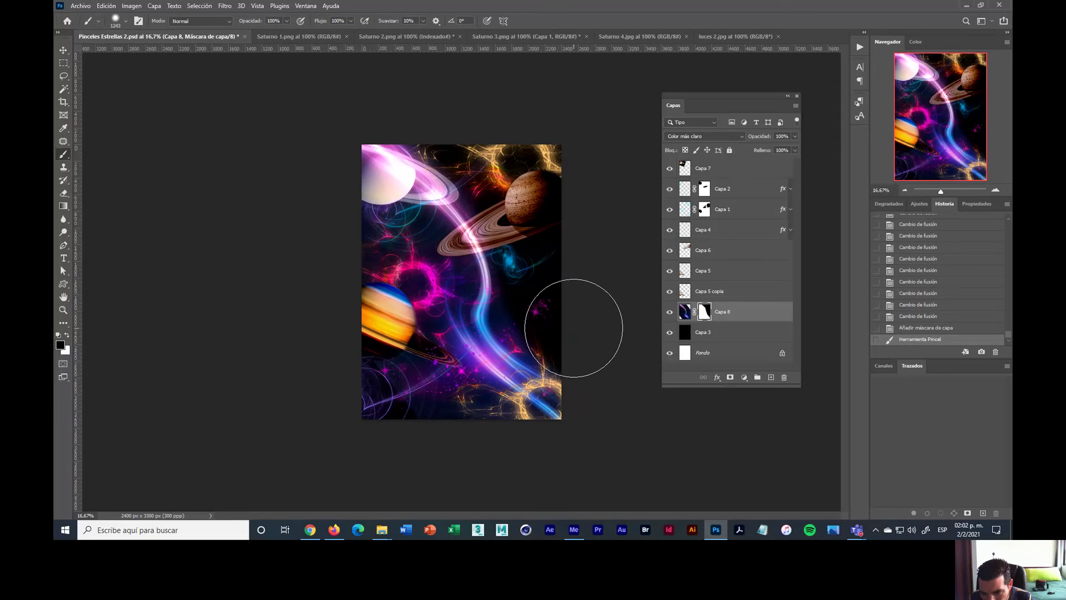
pyautogui.moveTo(574, 327)
pyautogui.mouseDown()
pyautogui.moveTo(540, 311)
pyautogui.moveTo(507, 155)
pyautogui.moveTo(445, 105)
pyautogui.mouseUp()
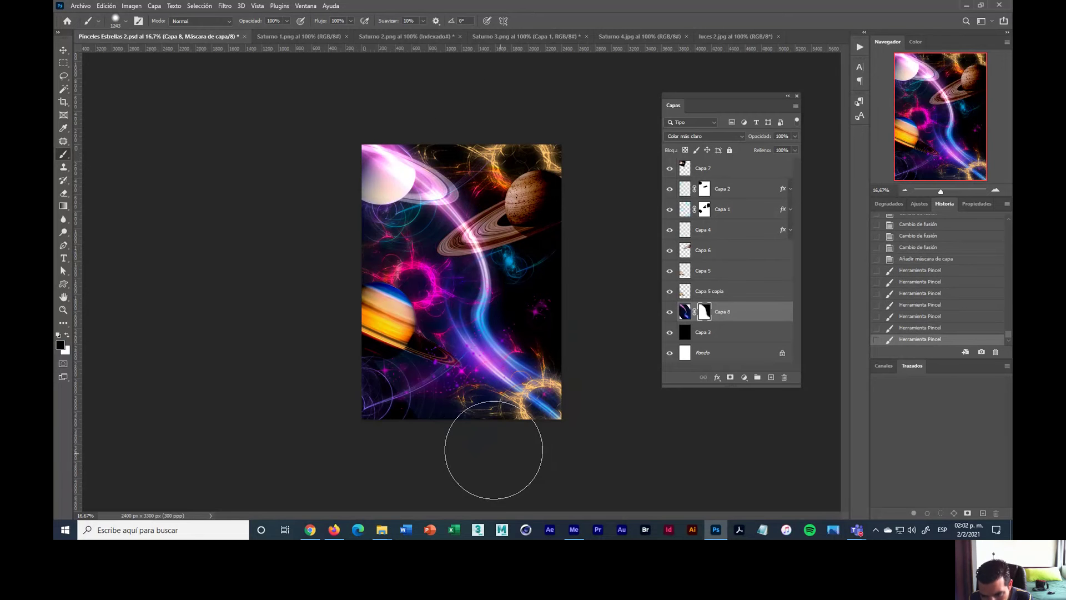
# Paint black on Capa 8's mask along the canvas's lower edge and left side to hide the remaining blue background
pyautogui.moveTo(424, 409)
pyautogui.mouseDown()
pyautogui.moveTo(317, 281)
pyautogui.moveTo(472, 445)
pyautogui.mouseUp()
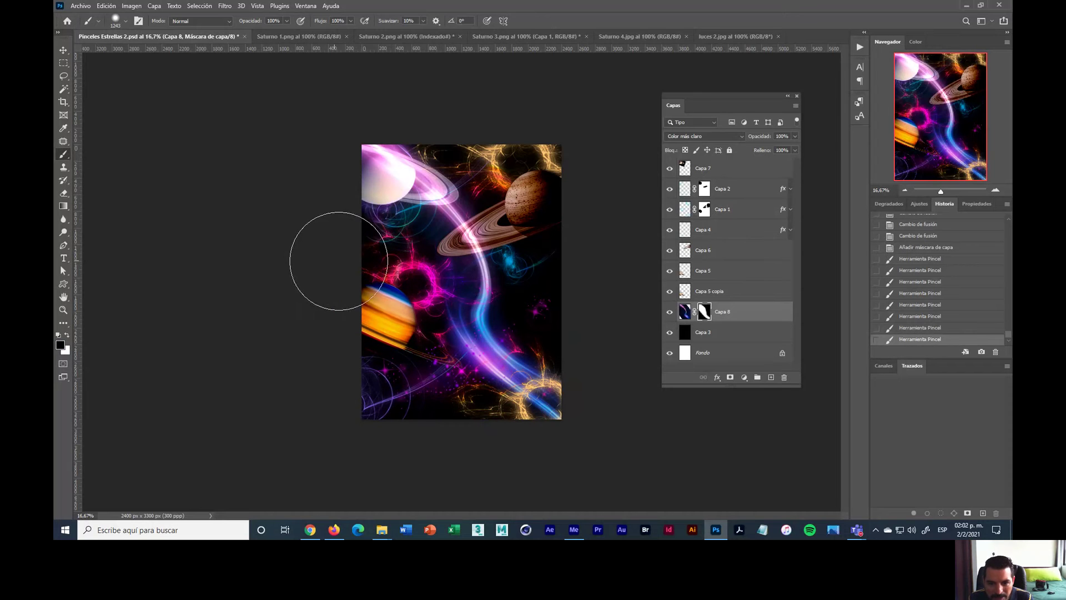
pyautogui.moveTo(338, 261); pyautogui.dragTo(395, 259)
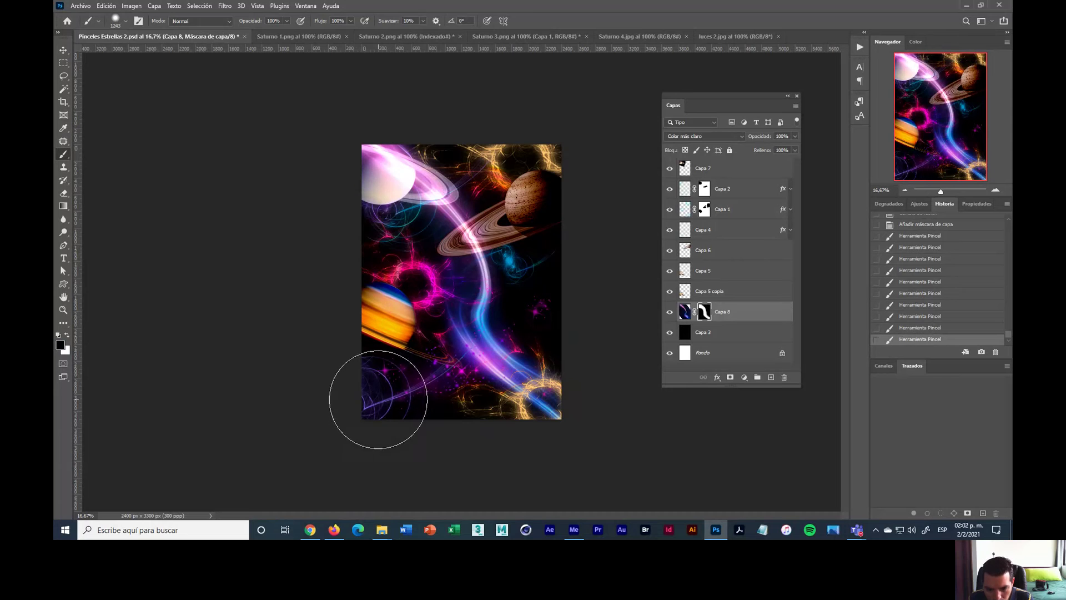
pyautogui.click(378, 399)
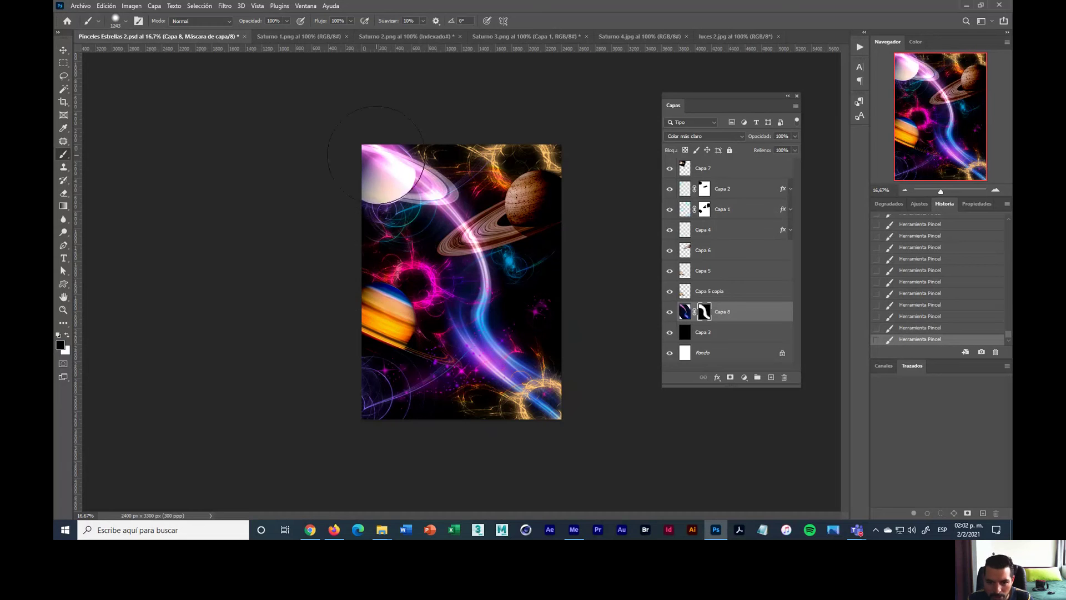
# Mask the light streak off the white Saturn and the golden ring in the lower-right corner with a black brush of about 762 px
pyautogui.keyDown('alt'); pyautogui.rightClick(389, 176); pyautogui.keyUp('alt')
pyautogui.moveTo(400, 178)
pyautogui.mouseDown()
pyautogui.moveTo(367, 181)
pyautogui.moveTo(387, 174)
pyautogui.moveTo(369, 158)
pyautogui.moveTo(379, 174)
pyautogui.mouseUp()
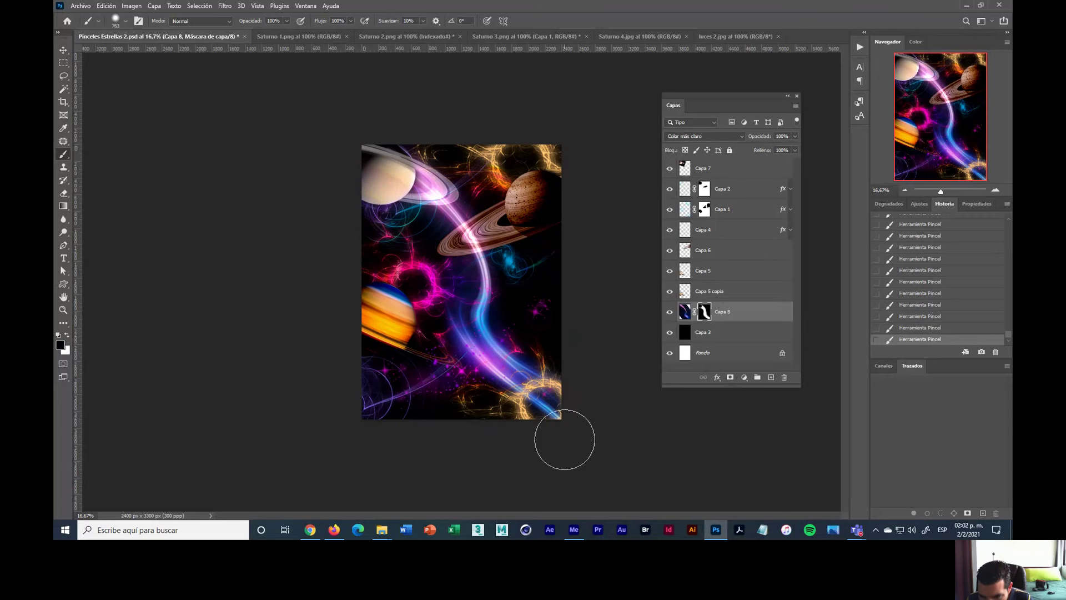
pyautogui.moveTo(547, 409); pyautogui.dragTo(549, 413)
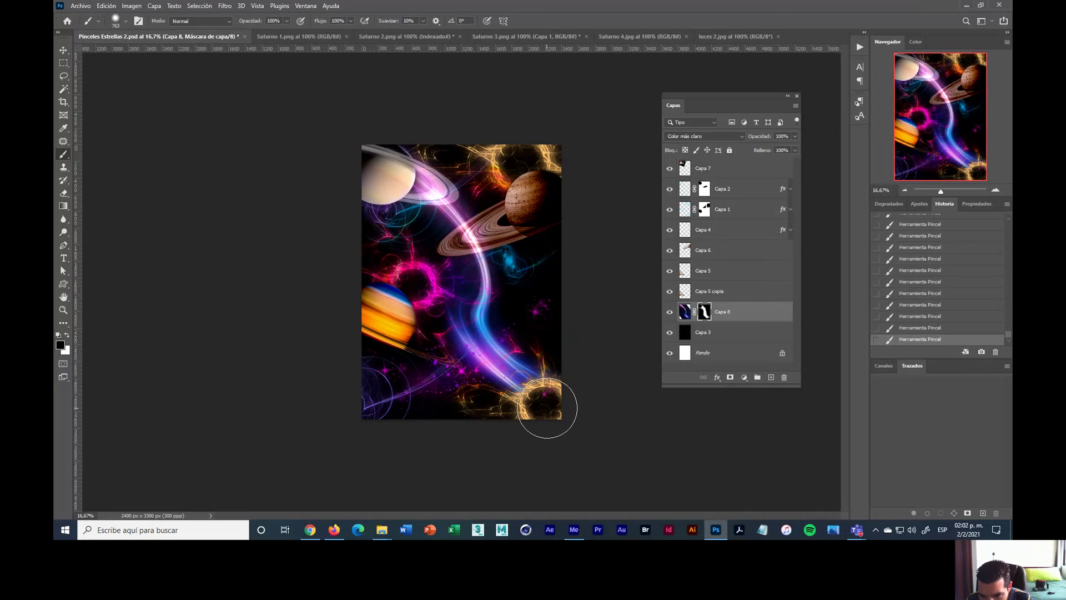
pyautogui.moveTo(547, 408); pyautogui.dragTo(563, 415)
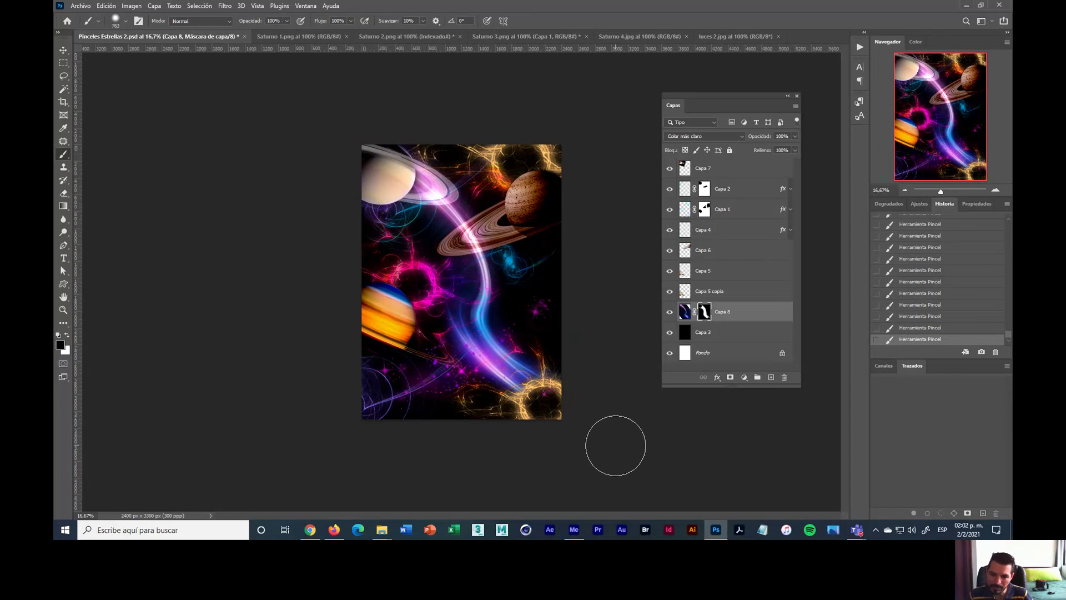
# Lower Capa 8's opacity to 77% and switch to the Move tool
pyautogui.click(744, 311)
pyautogui.click(794, 136)
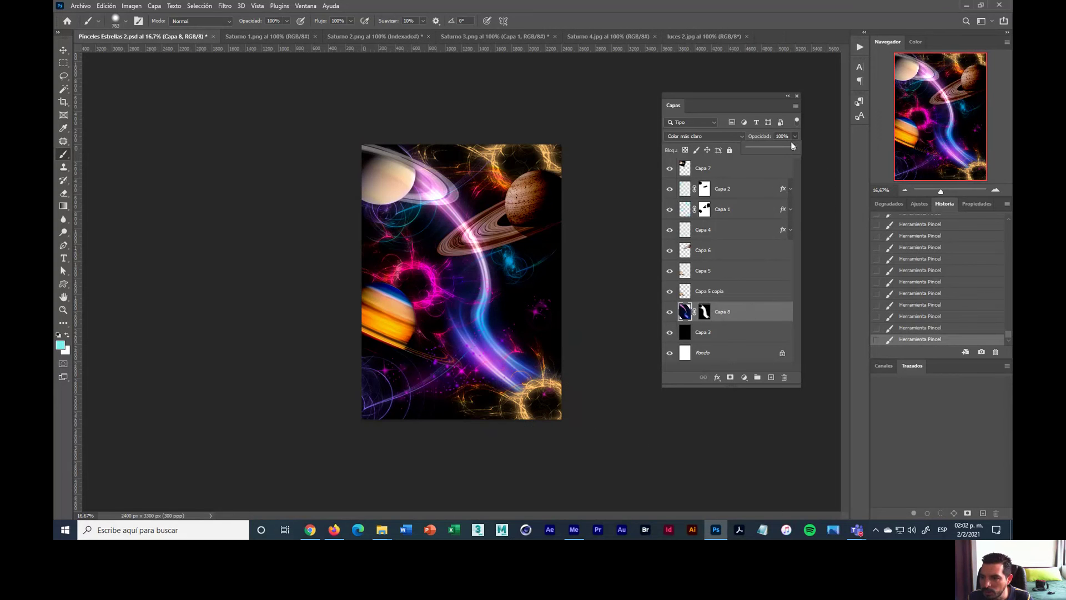
pyautogui.moveTo(784, 149); pyautogui.dragTo(783, 148)
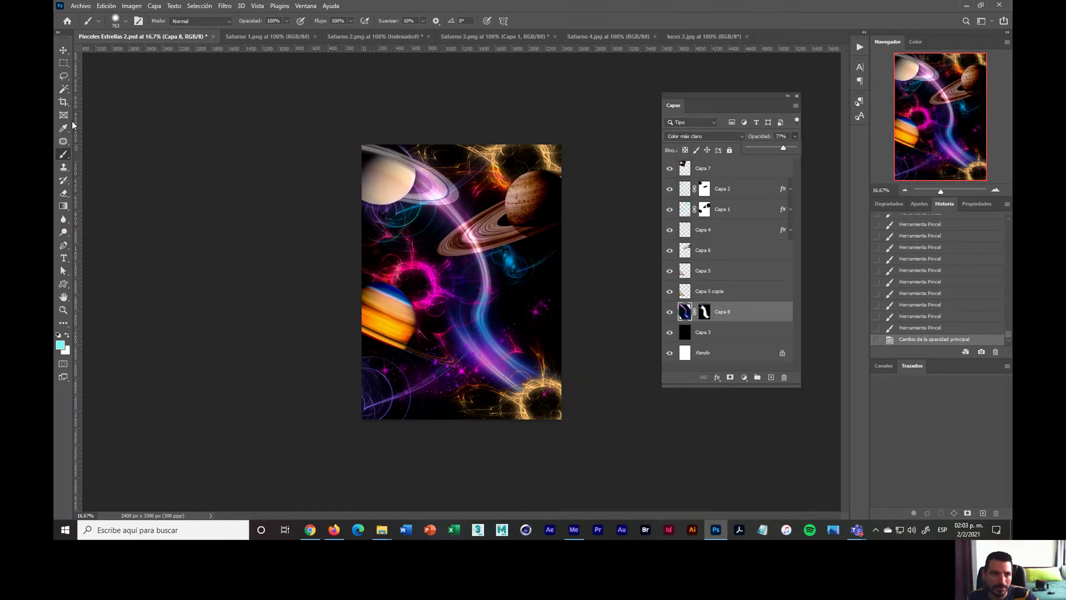
pyautogui.click(64, 61)
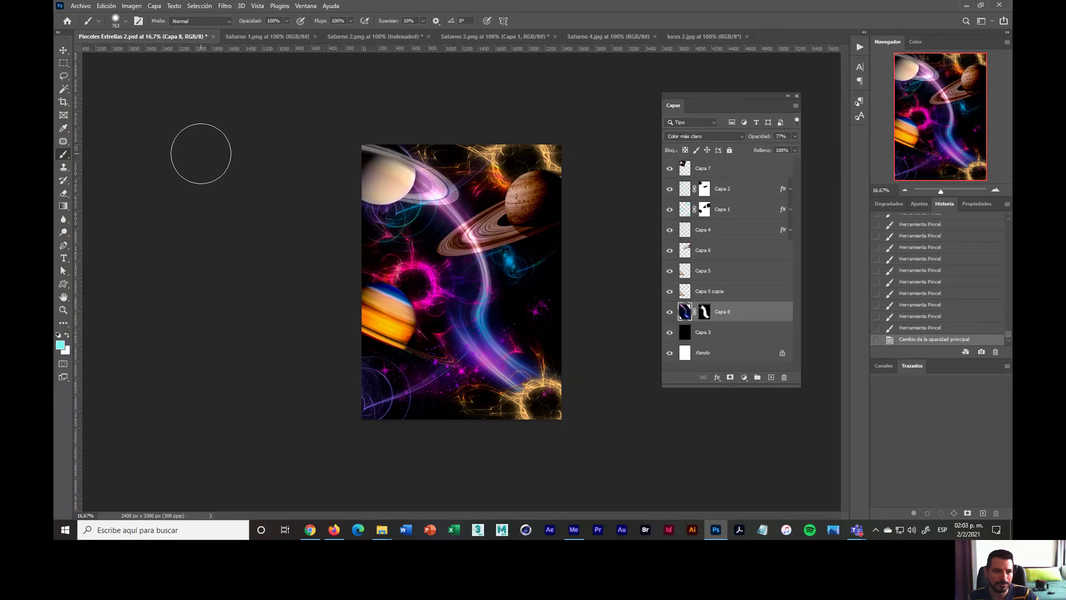
pyautogui.click(64, 50)
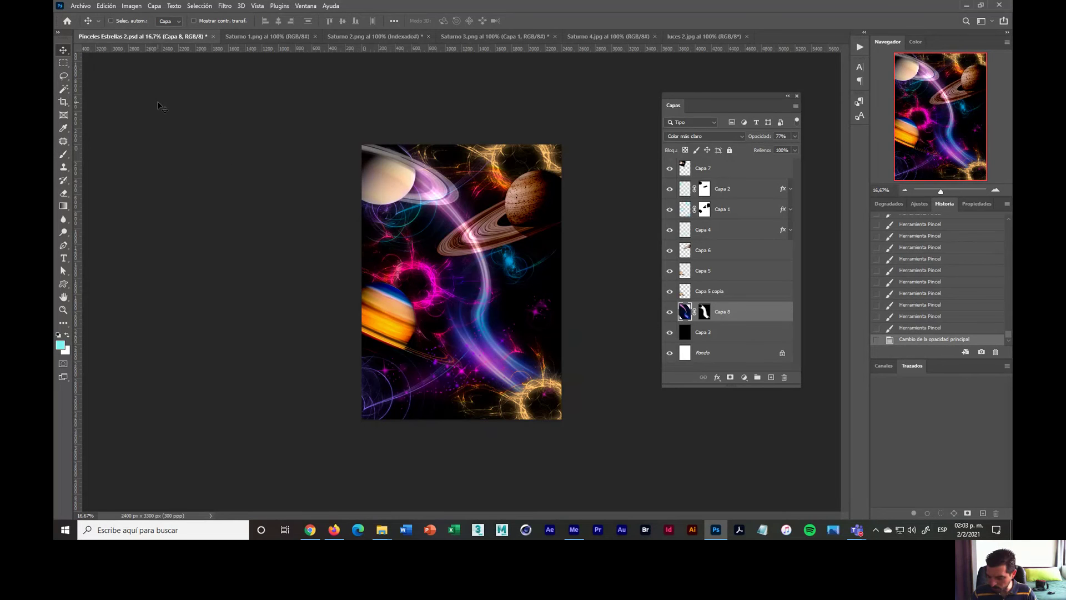
pyautogui.scroll(2, 161, 107)
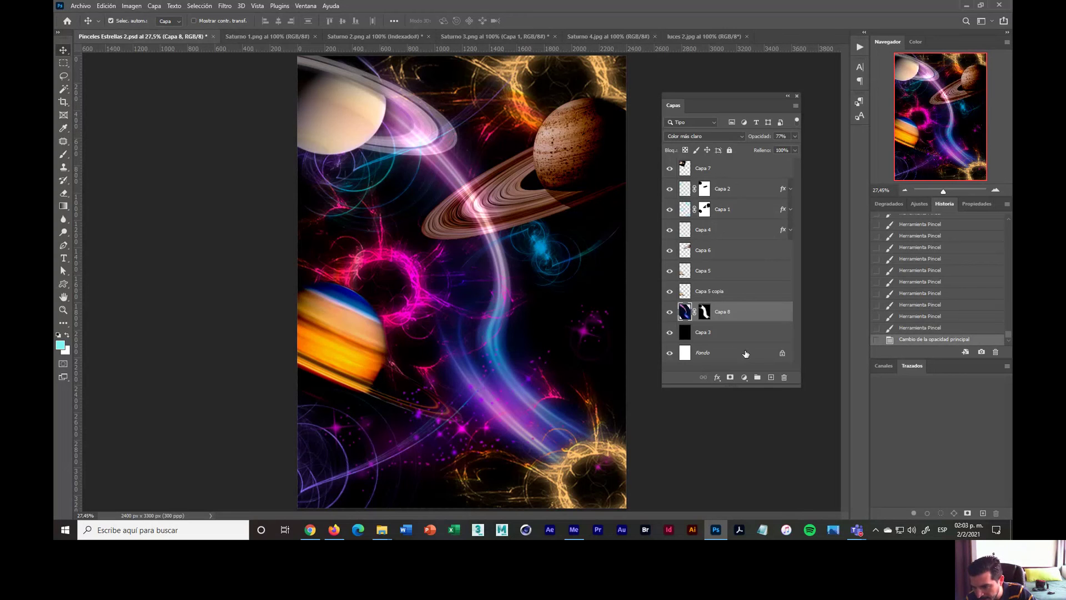
pyautogui.click(746, 333)
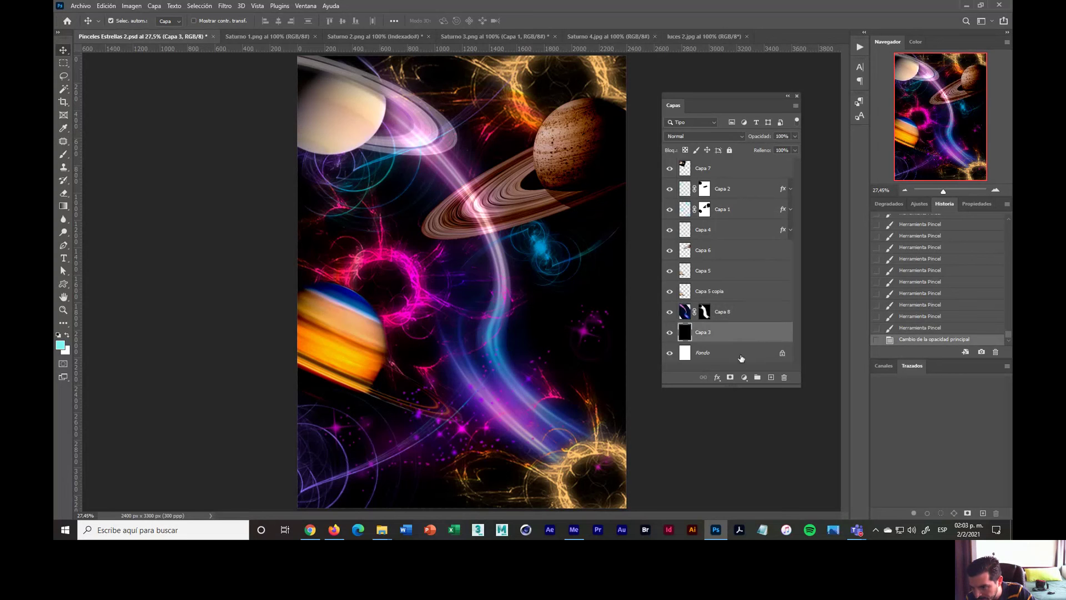
pyautogui.click(742, 357)
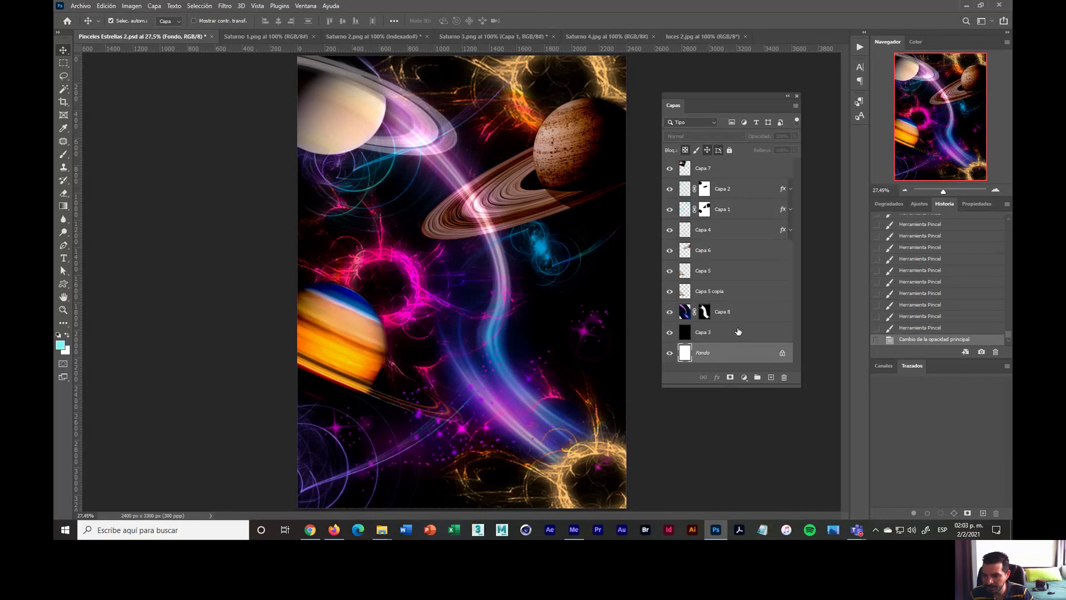
pyautogui.click(735, 336)
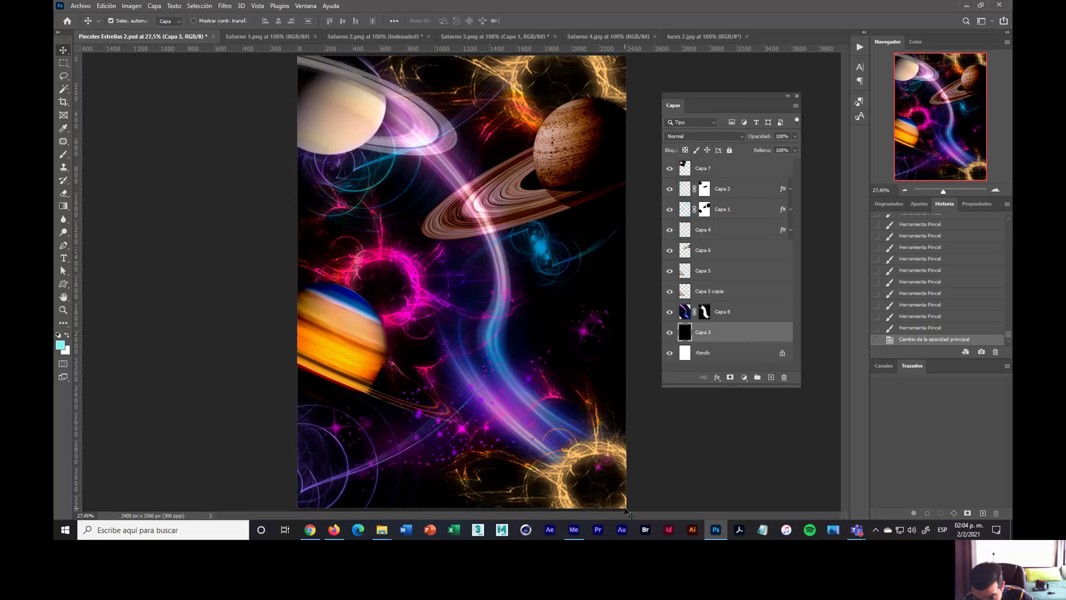
# Switch to the Dibujo Digital - Grupo A meeting window in Microsoft Teams and stop the meeting recording
pyautogui.moveTo(856, 530)
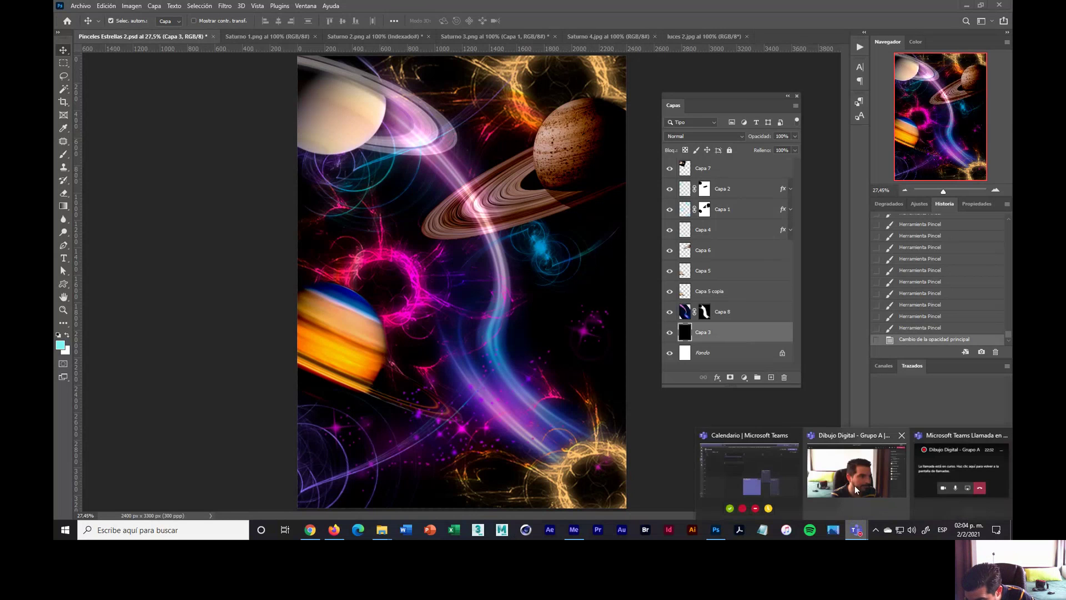
pyautogui.click(855, 472)
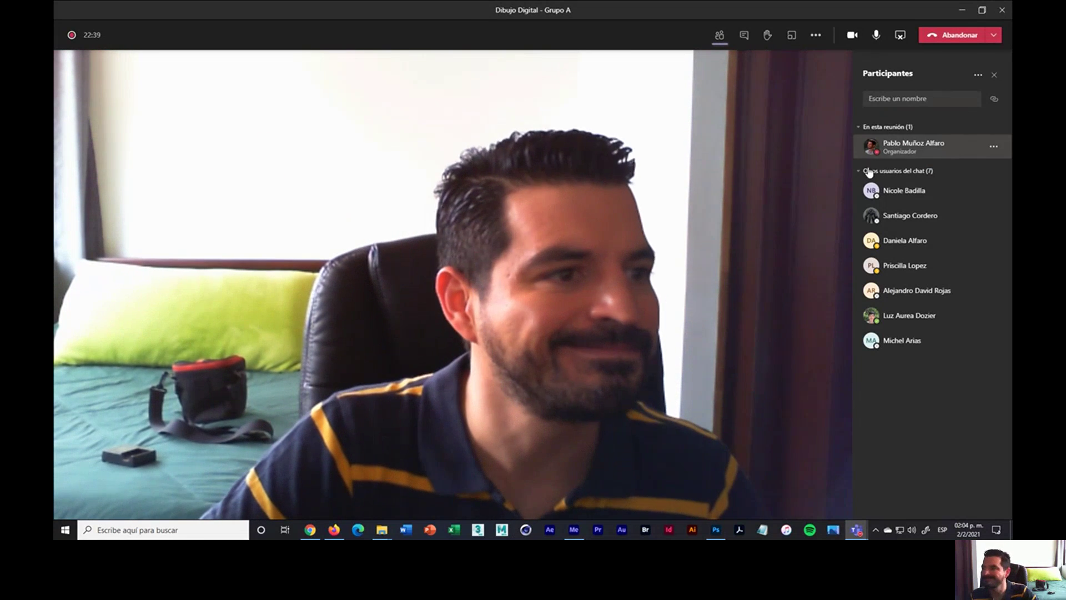
pyautogui.click(813, 37)
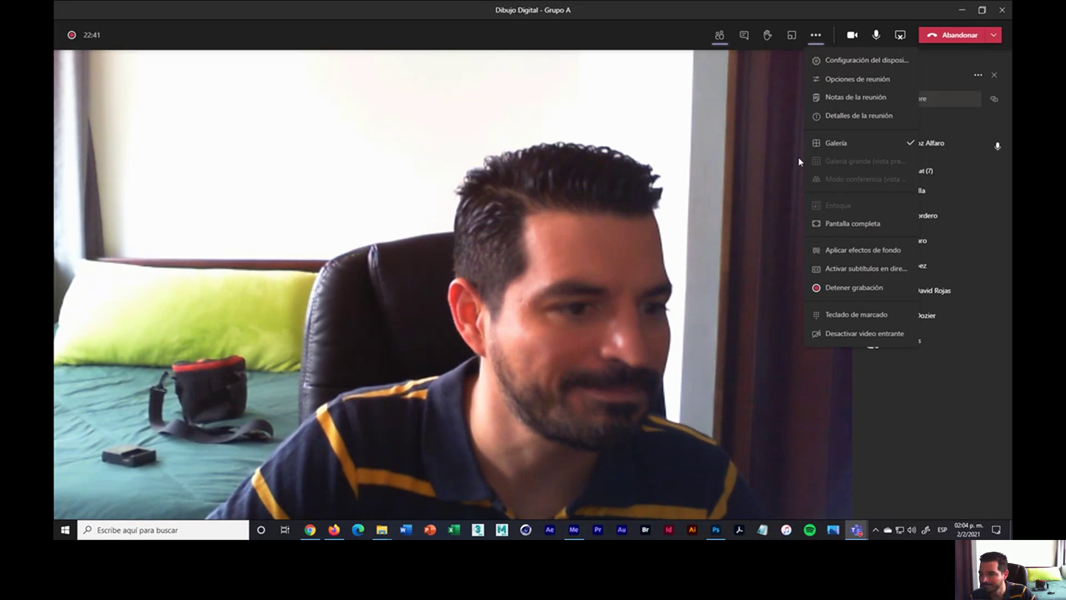
pyautogui.click(872, 288)
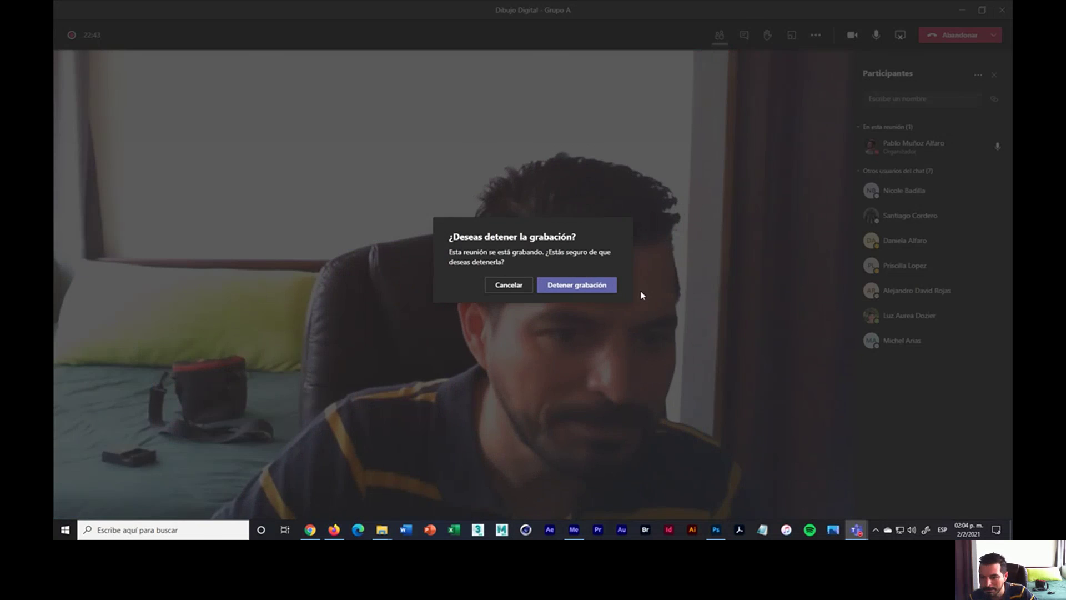